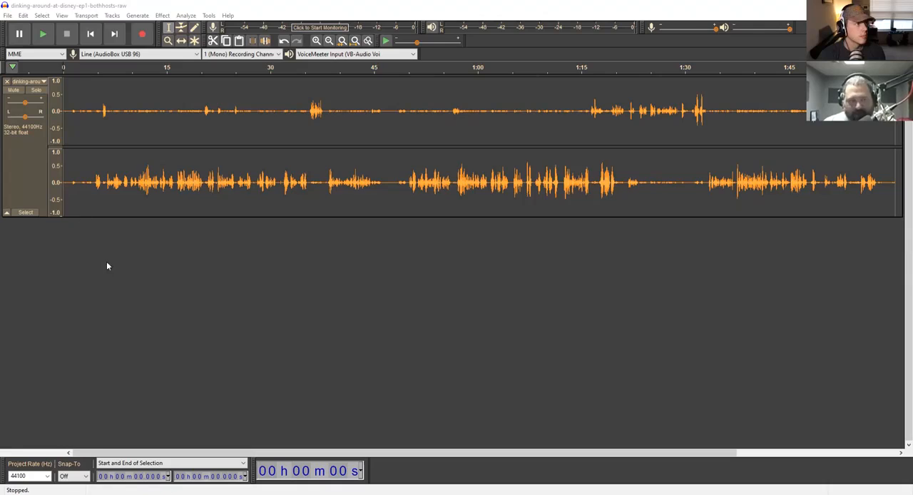
- Play the raw stereo recording from the beginning to hear its unprocessed sound
{"action": "left_click", "coordinate": [57, 197]}
{"action": "key", "text": "space"}
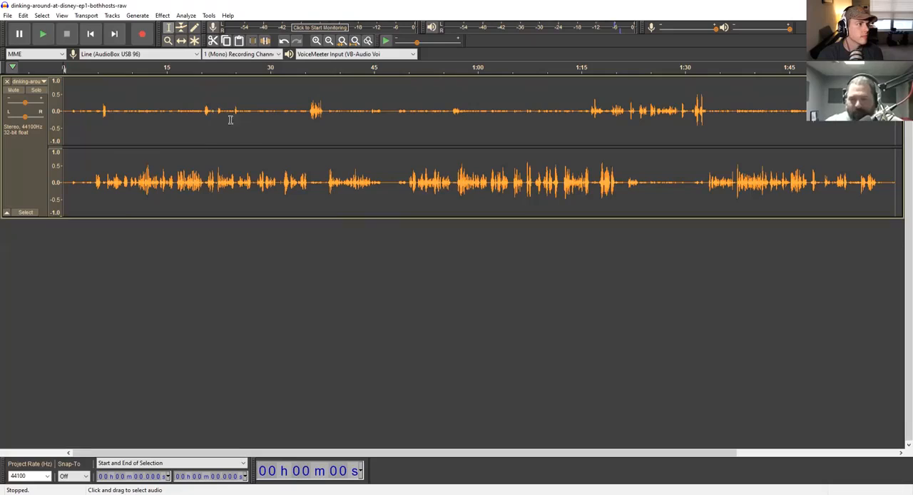
- Capture a Noise Reduction profile from the quiet gap between about 46.4 and 48.4 seconds
{"action": "left_click_drag", "start_coordinate": [382, 202], "coordinate": [396, 201]}
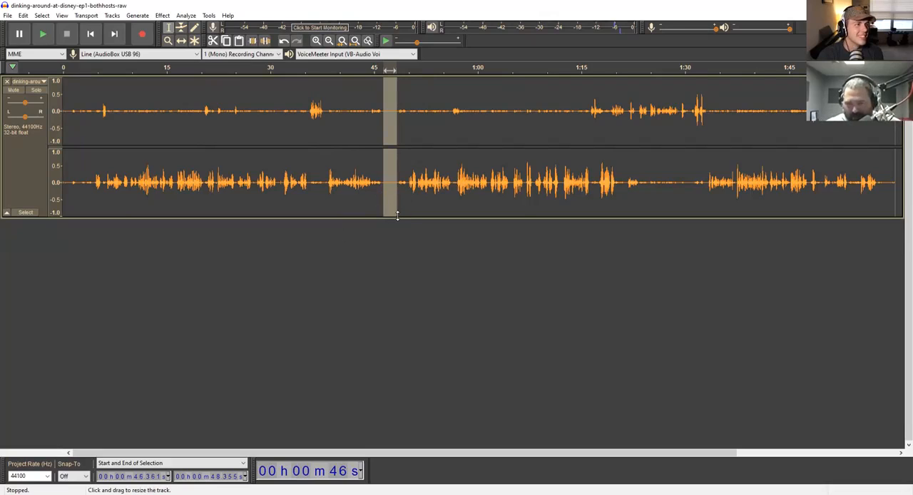
{"action": "left_click", "coordinate": [163, 16]}
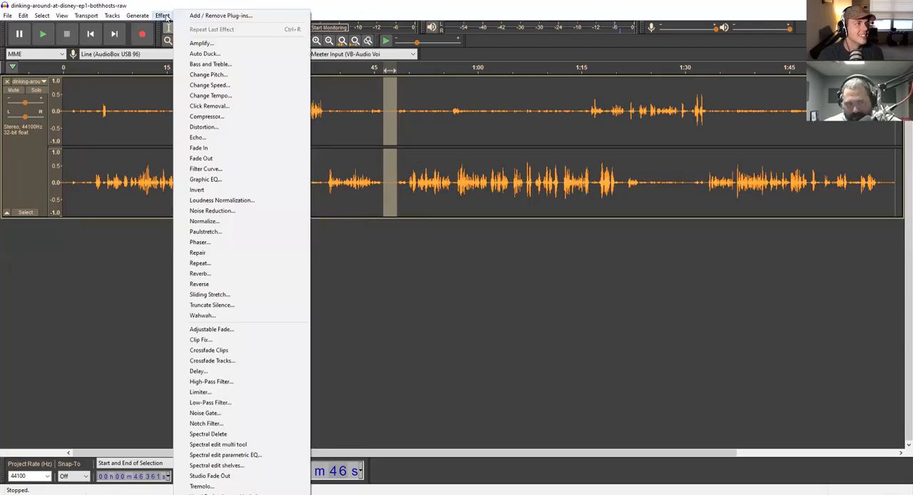
{"action": "left_click", "coordinate": [223, 213]}
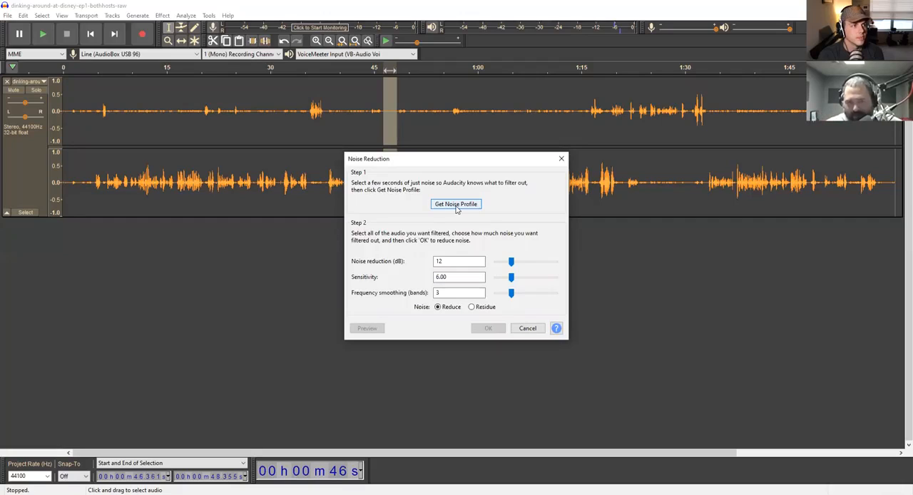
{"action": "left_click", "coordinate": [457, 204]}
- Apply Noise Reduction to the whole track with 12 dB reduction, sensitivity 6.00 and 3 frequency smoothing bands
{"action": "double_click", "coordinate": [360, 176]}
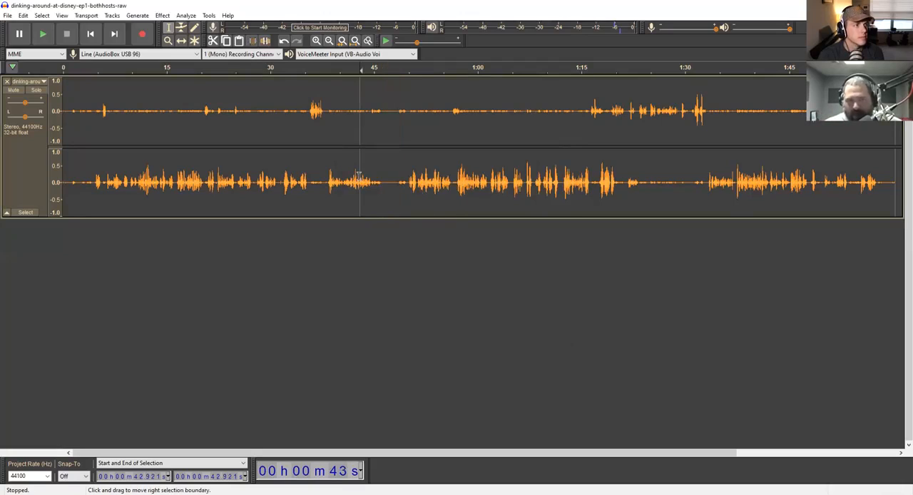
{"action": "left_click", "coordinate": [163, 15]}
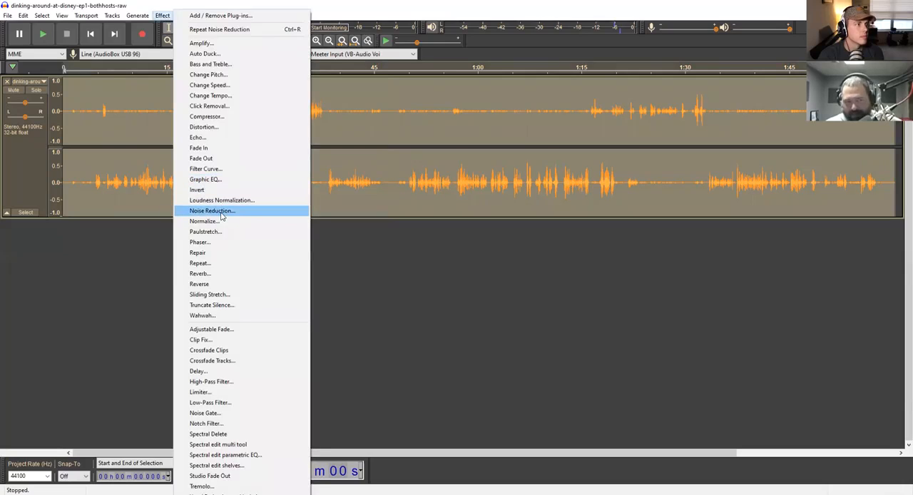
{"action": "left_click", "coordinate": [214, 210]}
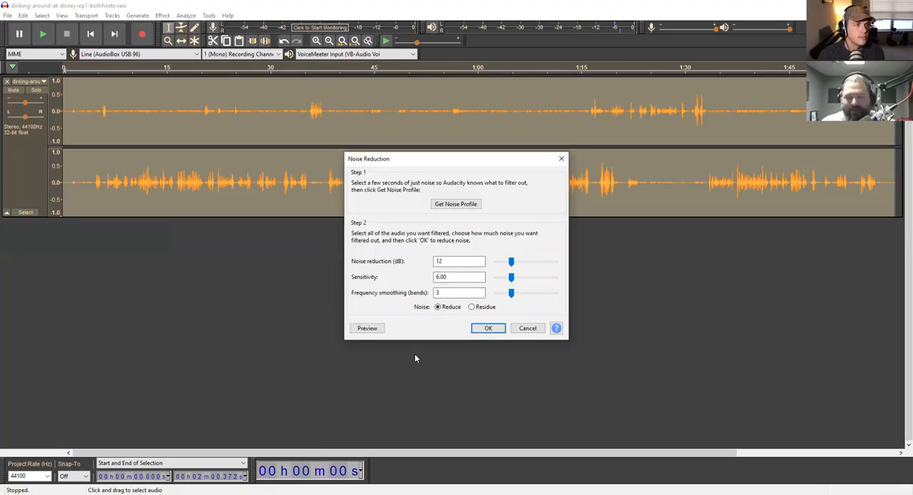
{"action": "left_click", "coordinate": [485, 329]}
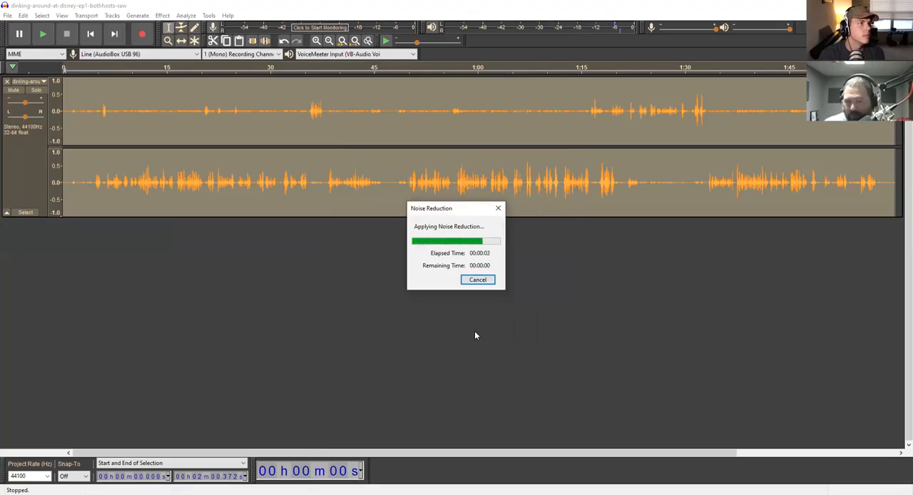
- Play back the noise-reduced audio from about 43 seconds, through the quiet gap
{"action": "left_click", "coordinate": [361, 193]}
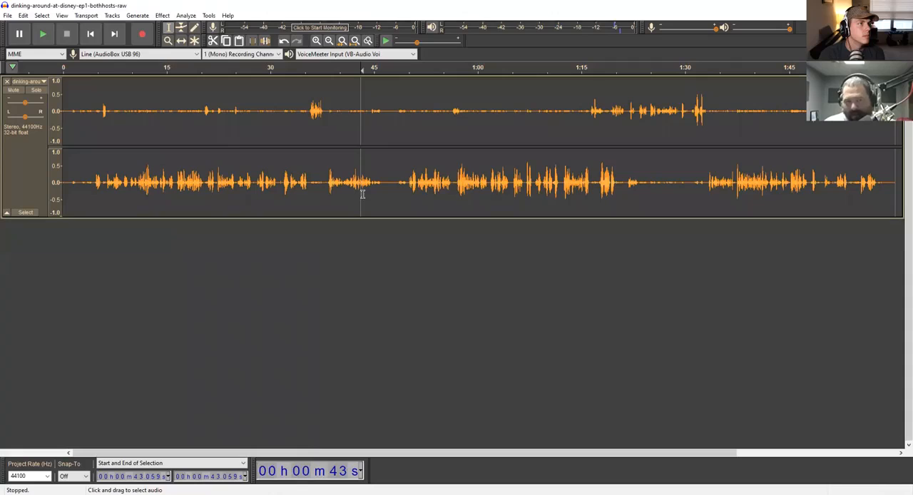
{"action": "key", "text": "space"}
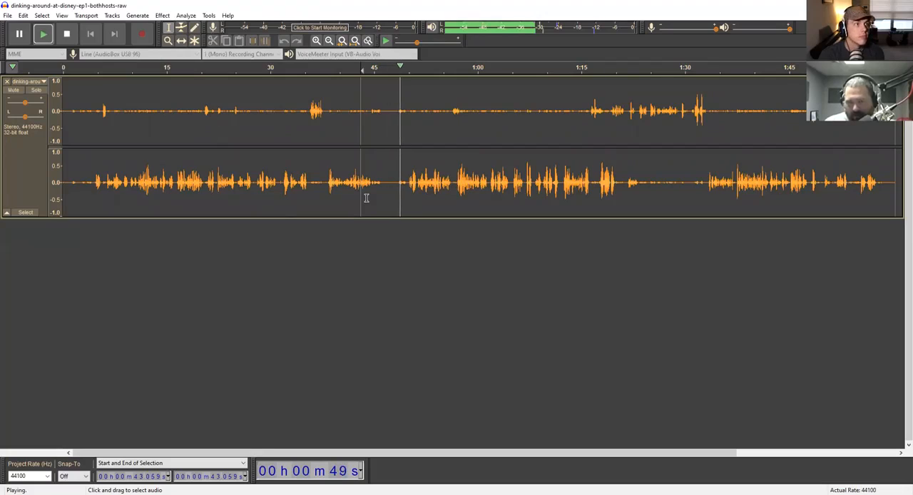
{"action": "key", "text": "space"}
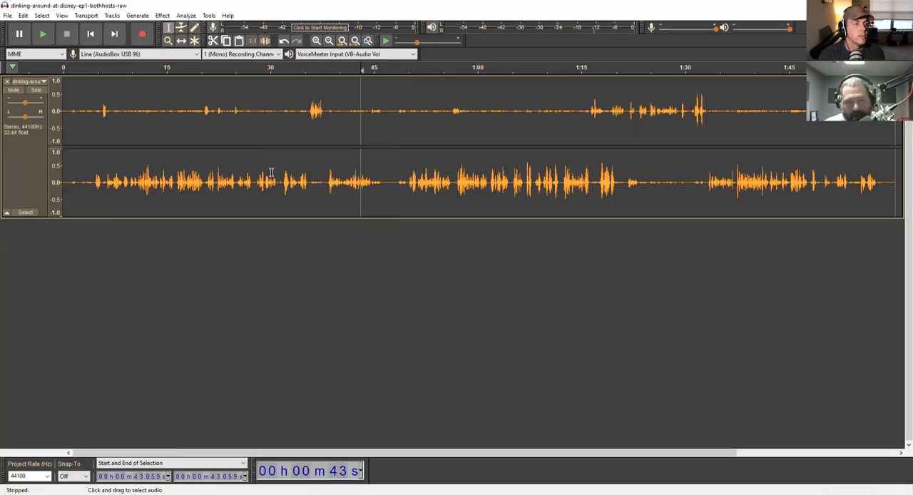
- Select the whole track and review the Tracks Behaviors preferences, including "Select all audio, if selection required"
{"action": "key", "text": "ctrl+a"}
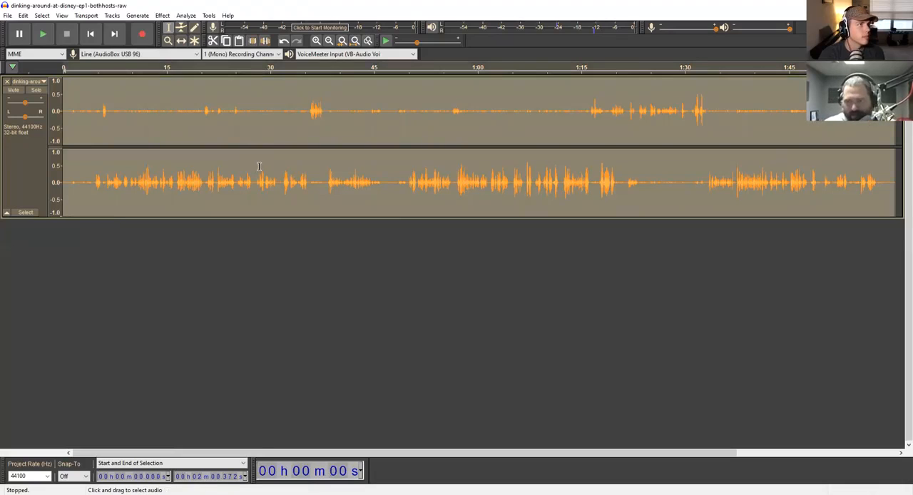
{"action": "left_click", "coordinate": [7, 16]}
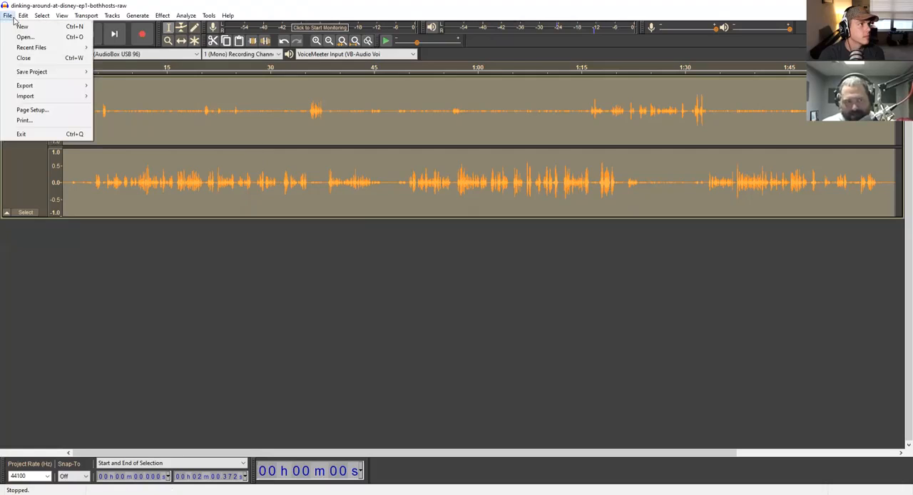
{"action": "mouse_move", "coordinate": [24, 16]}
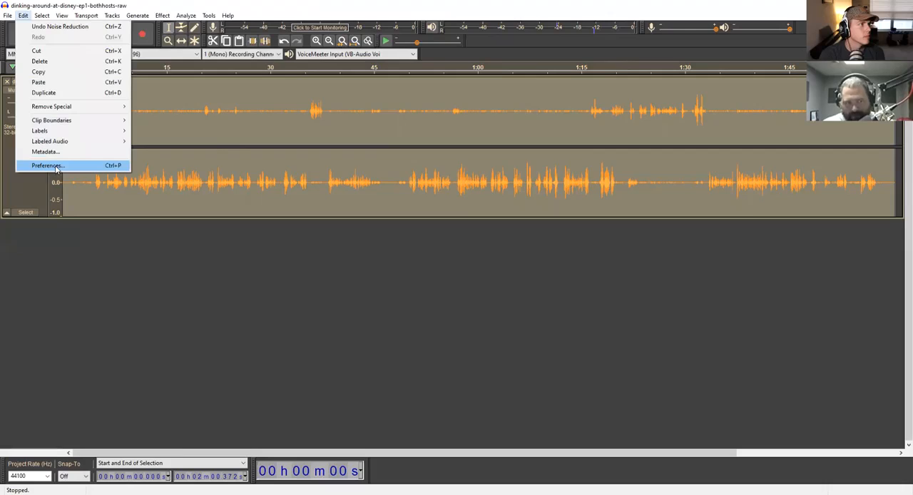
{"action": "left_click", "coordinate": [56, 167]}
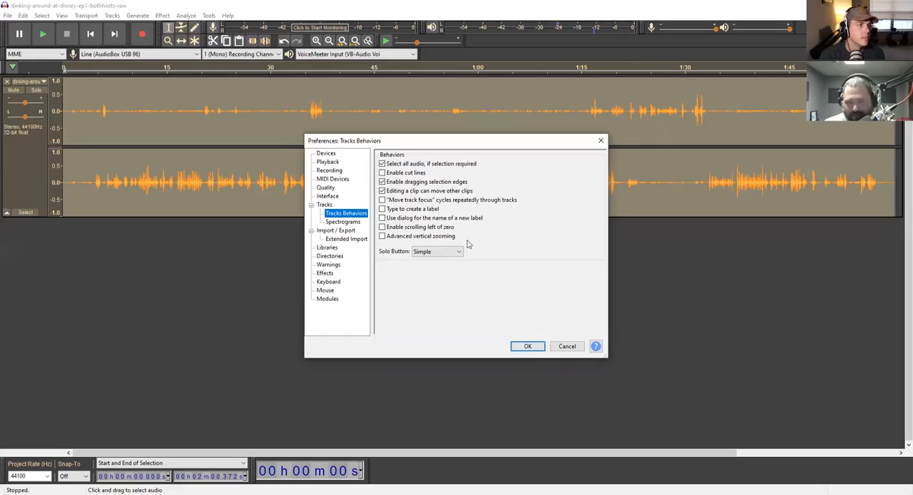
{"action": "left_click", "coordinate": [527, 346]}
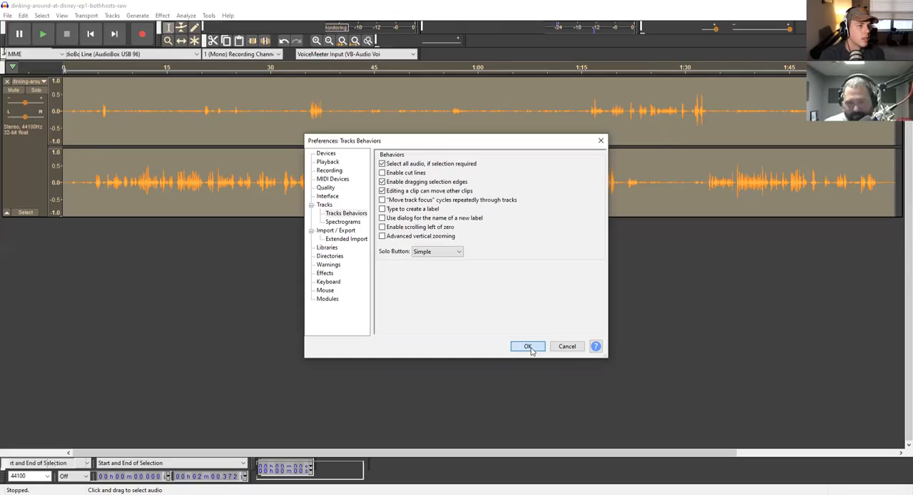
{"action": "left_click", "coordinate": [436, 198]}
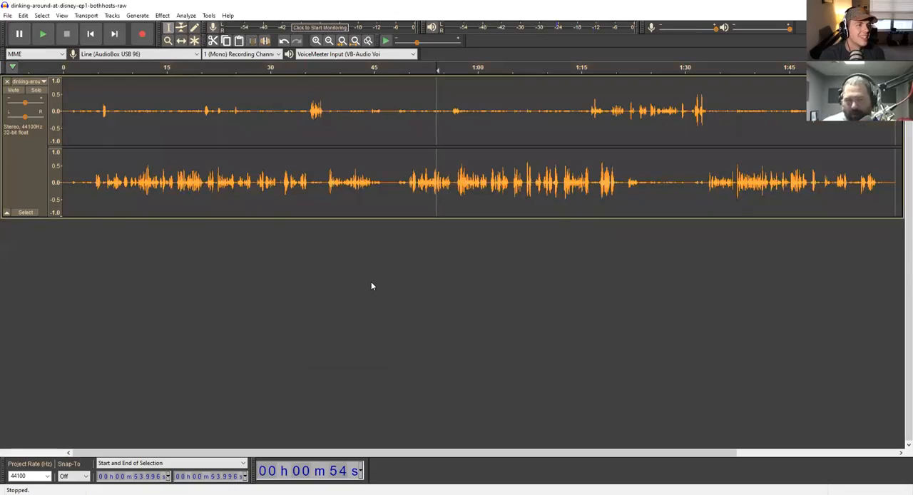
{"action": "left_click", "coordinate": [163, 19]}
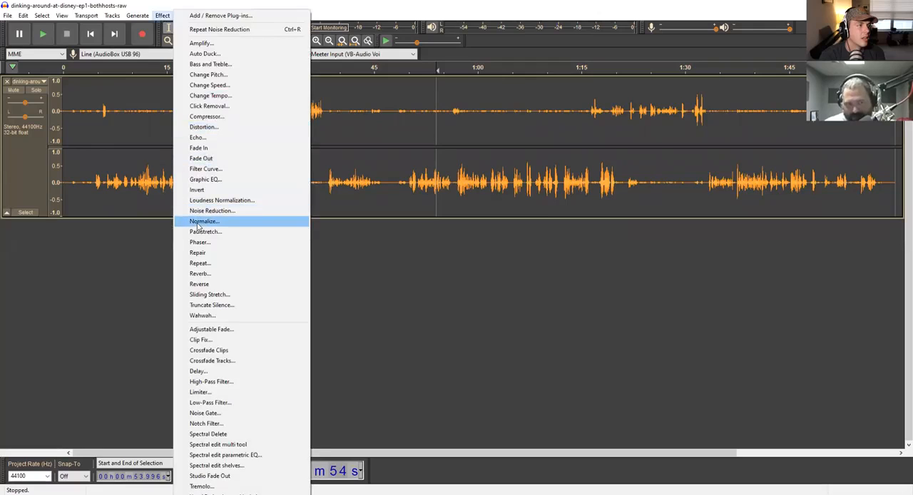
{"action": "left_click", "coordinate": [201, 221]}
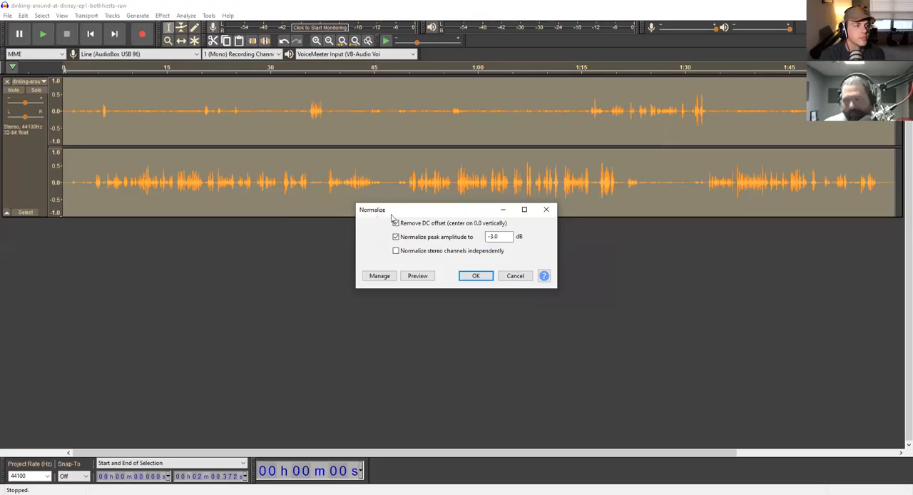
{"action": "left_click", "coordinate": [516, 276]}
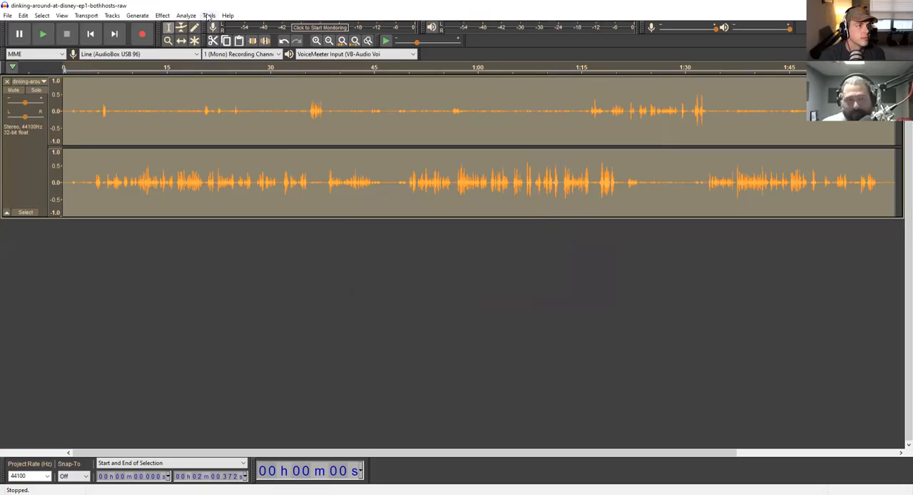
- Compress the whole track with threshold -12 dB, noise floor -40 dB, ratio 2:1, attack 0.20 secs, release 1.0 secs and make-up gain
{"action": "left_click", "coordinate": [163, 16]}
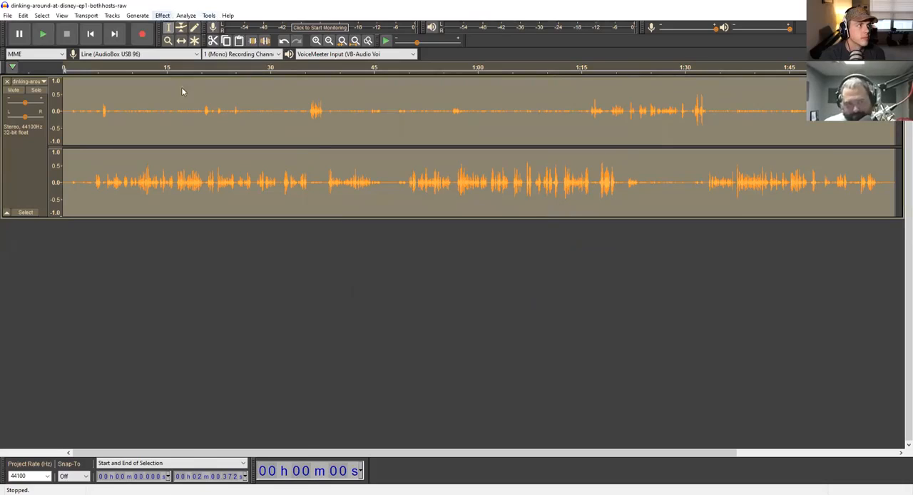
{"action": "left_click", "coordinate": [199, 118]}
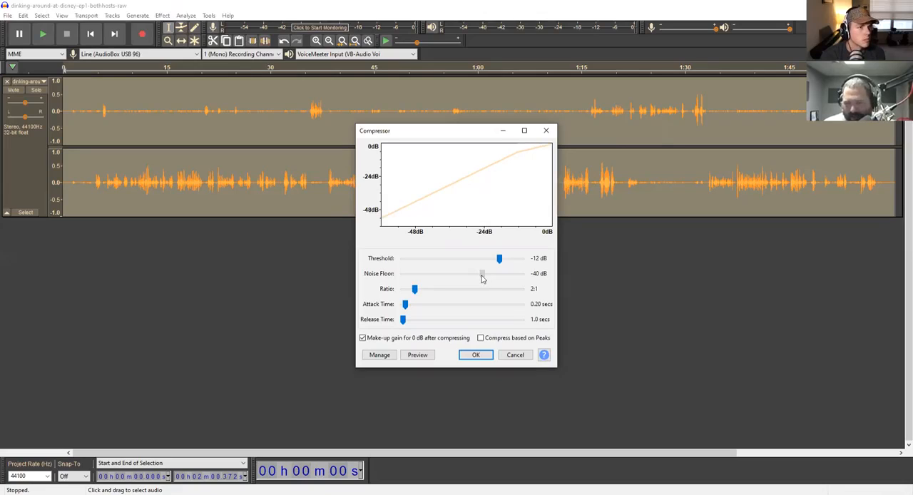
{"action": "left_click_drag", "start_coordinate": [482, 277], "coordinate": [478, 280]}
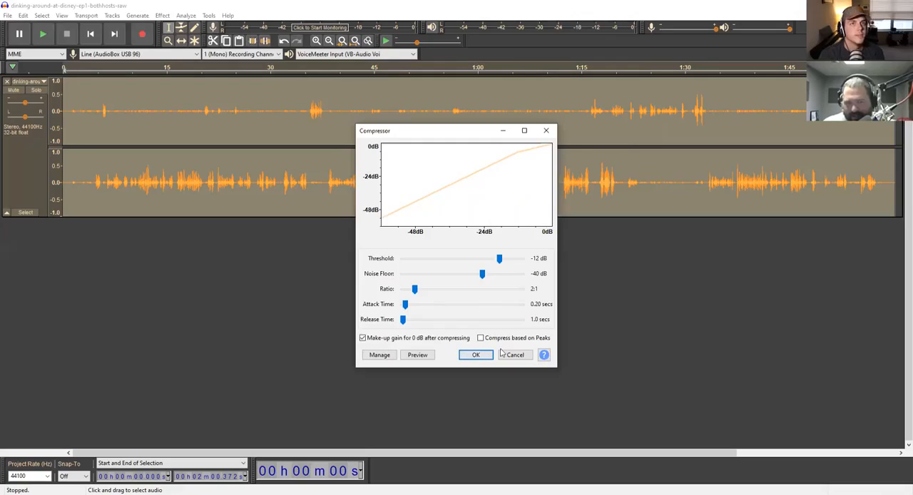
{"action": "left_click", "coordinate": [475, 356]}
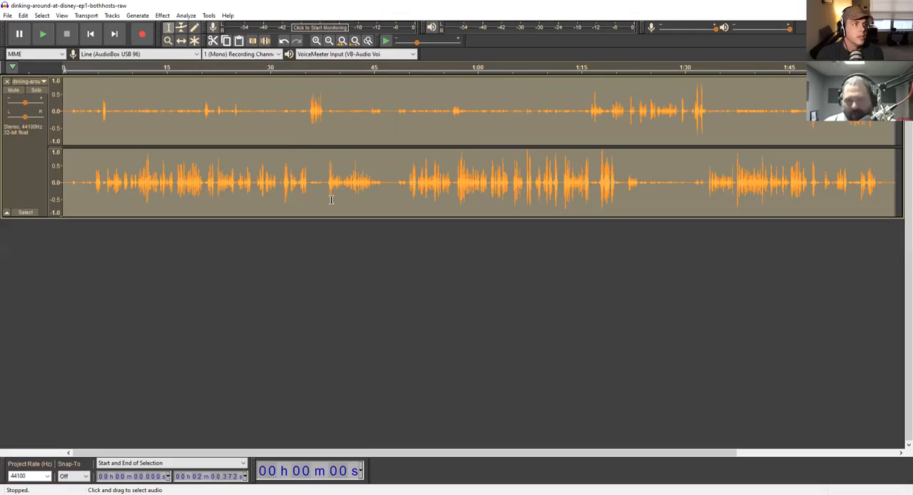
- Normalize the whole track to a -3.0 dB peak amplitude with DC offset removed and stereo channels not treated independently
{"action": "left_click", "coordinate": [163, 16]}
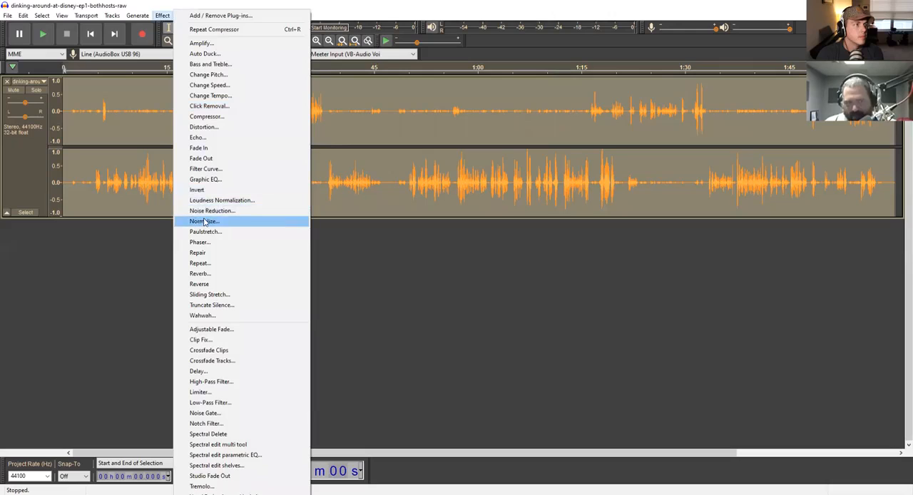
{"action": "left_click", "coordinate": [204, 222]}
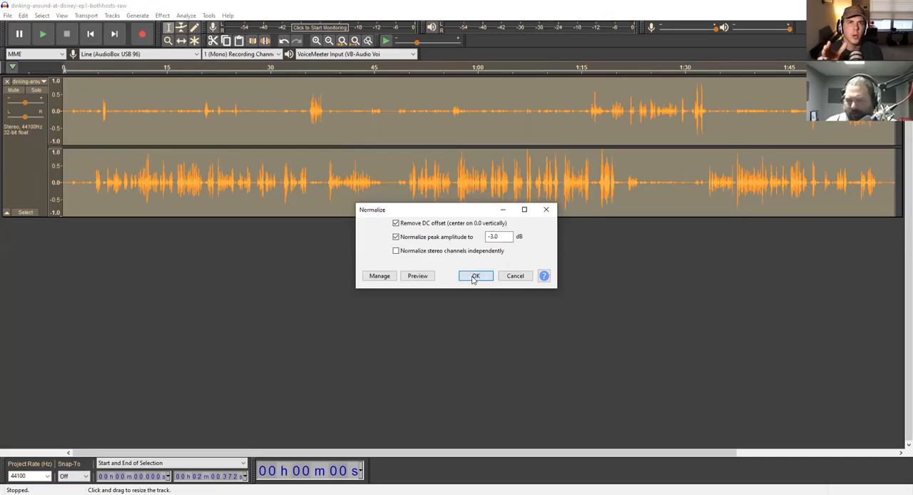
{"action": "left_click", "coordinate": [475, 277]}
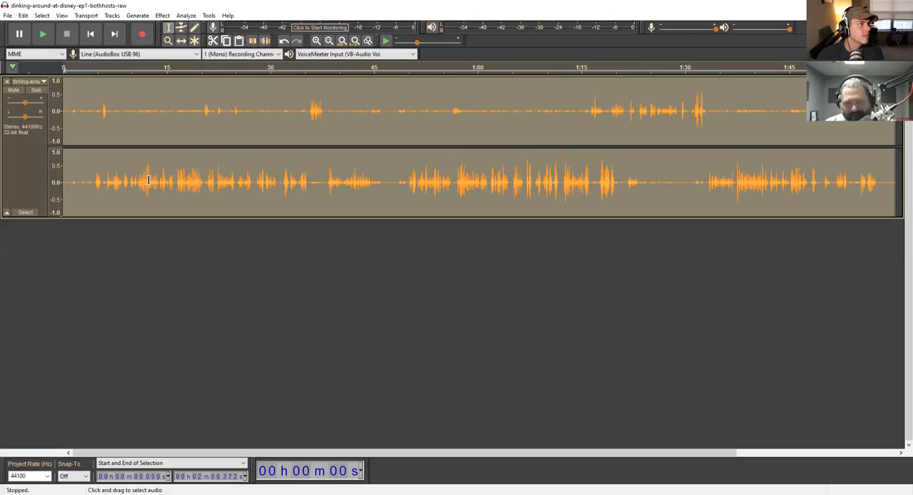
- Play the processed audio from about 1 second until the speech begins at about 5 seconds
{"action": "left_click", "coordinate": [94, 136]}
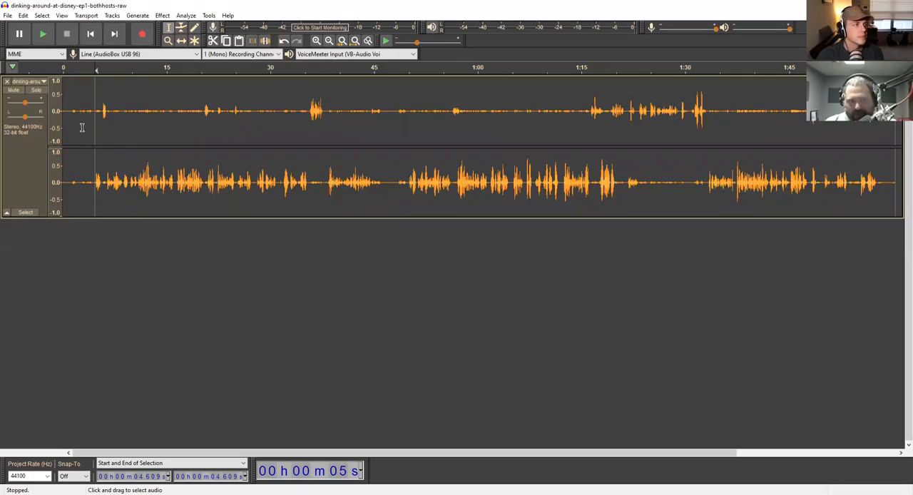
{"action": "left_click", "coordinate": [70, 107]}
{"action": "key", "text": "space"}
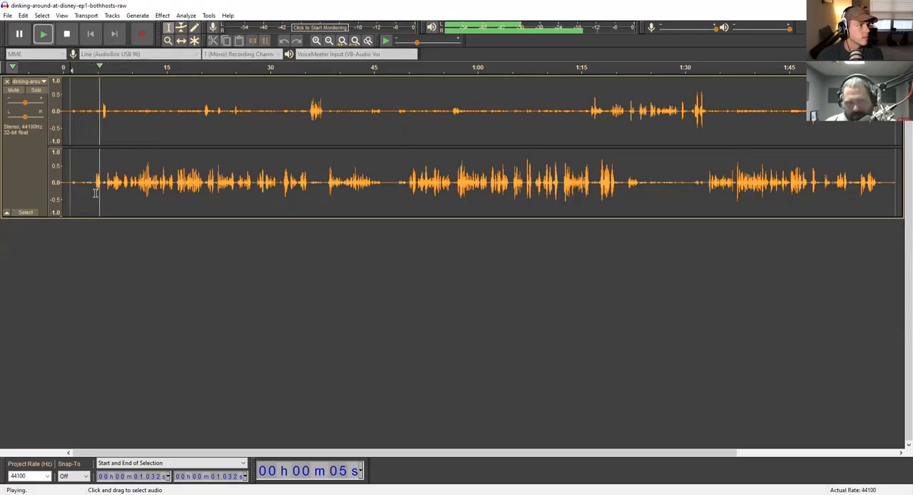
{"action": "key", "text": "space"}
- Delete the opening 4.54 seconds of the track, before the first speech in the lower channel
{"action": "left_click", "coordinate": [94, 191]}
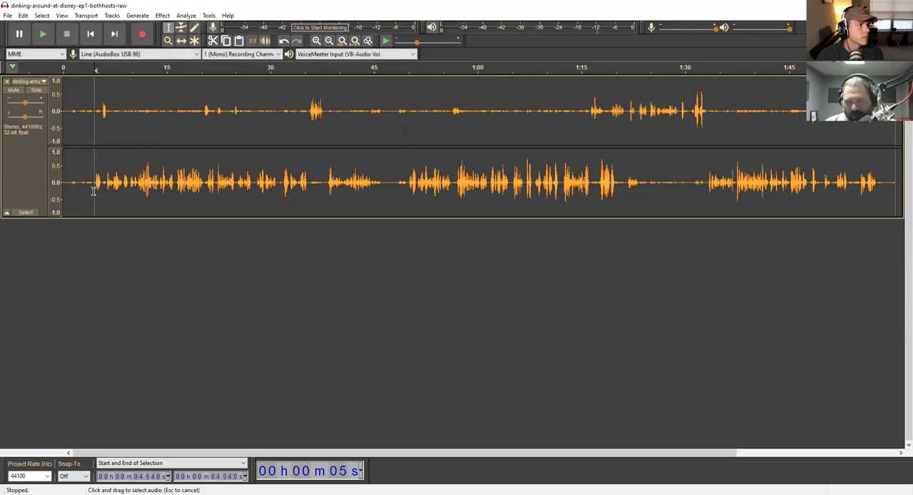
{"action": "left_click_drag", "start_coordinate": [94, 190], "coordinate": [60, 197]}
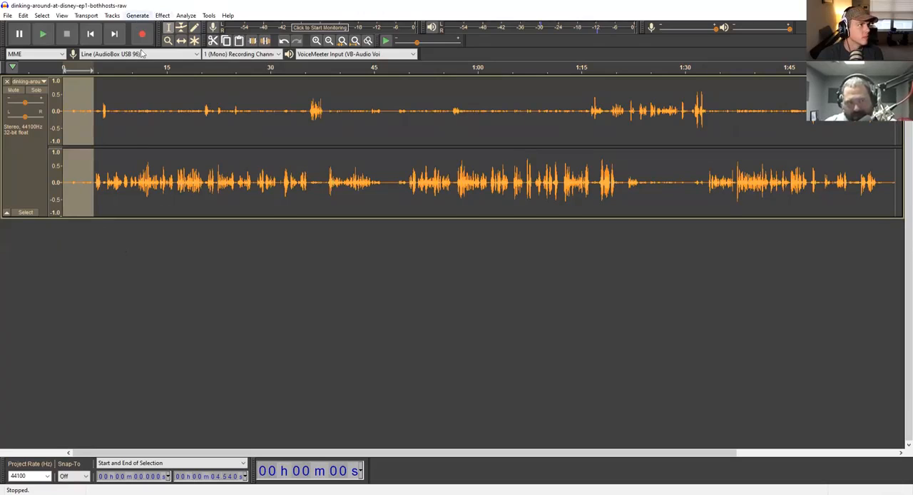
{"action": "left_click", "coordinate": [137, 16]}
{"action": "left_click", "coordinate": [143, 73]}
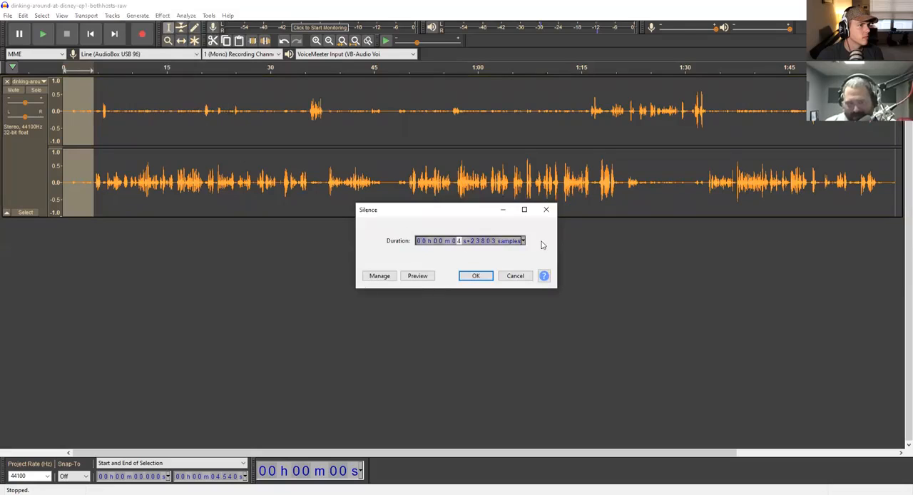
{"action": "left_click", "coordinate": [515, 277]}
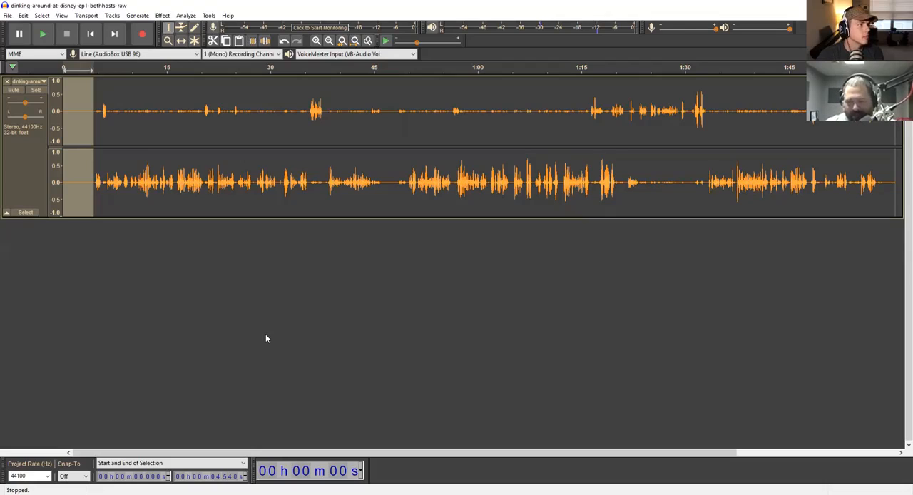
{"action": "key", "text": "Delete"}
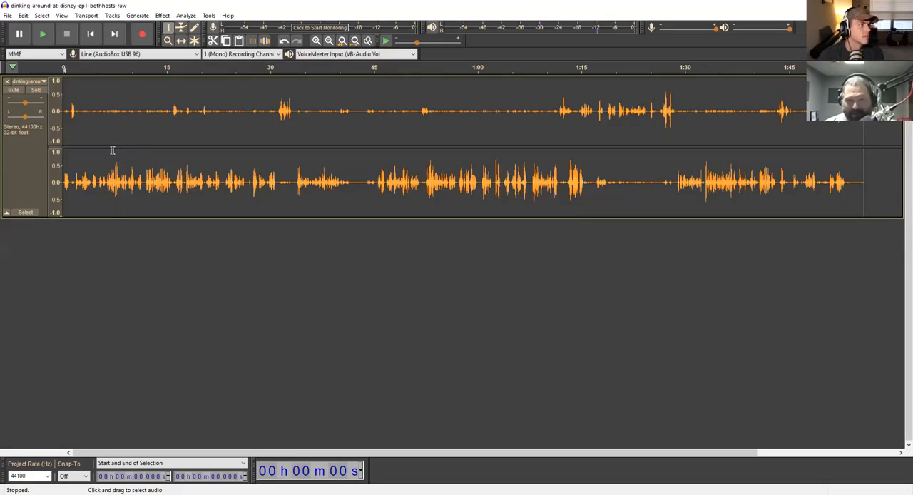
- Try deleting both channels from about 44.2 seconds to 1:16.1, and undo the deletion
{"action": "left_click", "coordinate": [368, 186]}
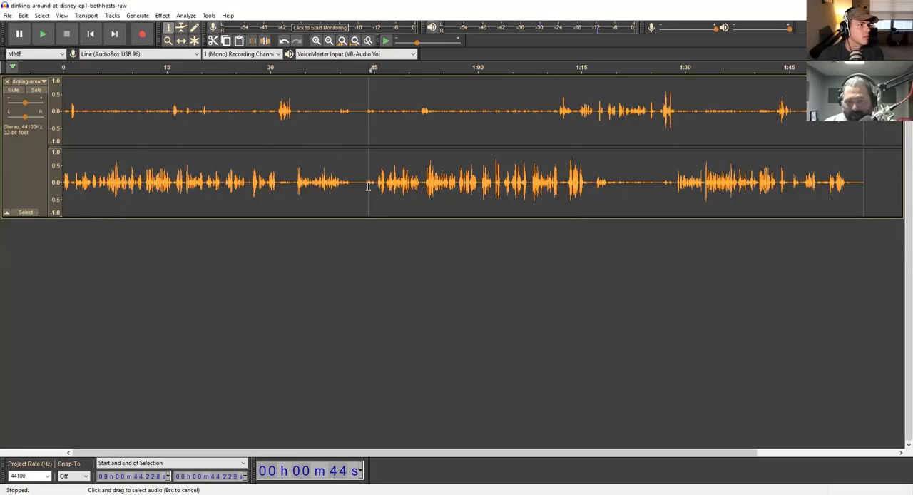
{"action": "left_click_drag", "start_coordinate": [368, 186], "coordinate": [589, 186]}
{"action": "key", "text": "Delete"}
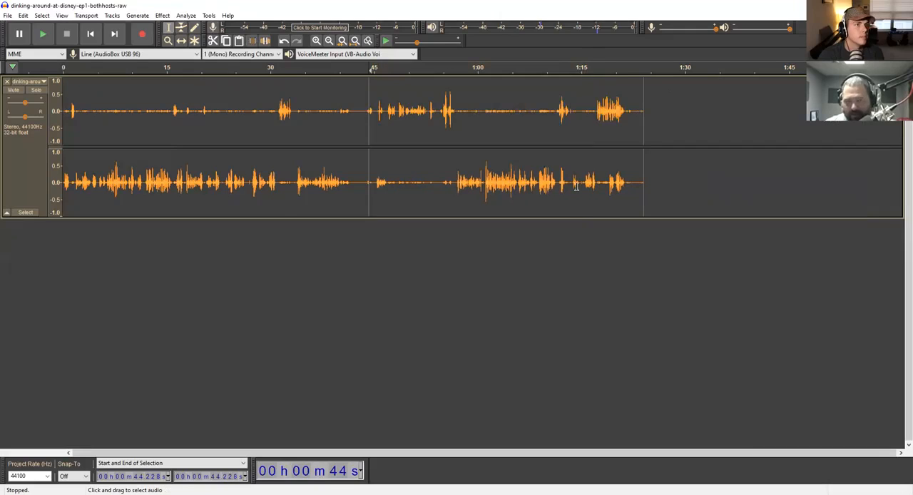
{"action": "key", "text": "ctrl+z"}
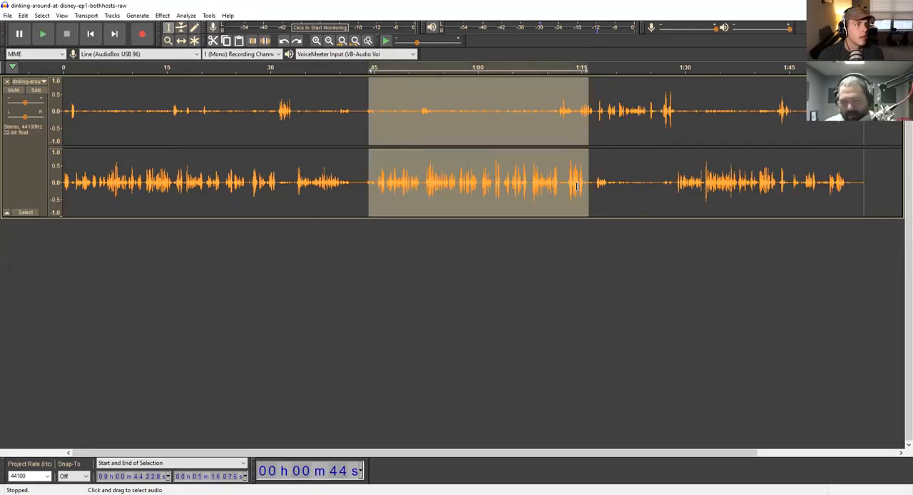
{"action": "left_click", "coordinate": [605, 192]}
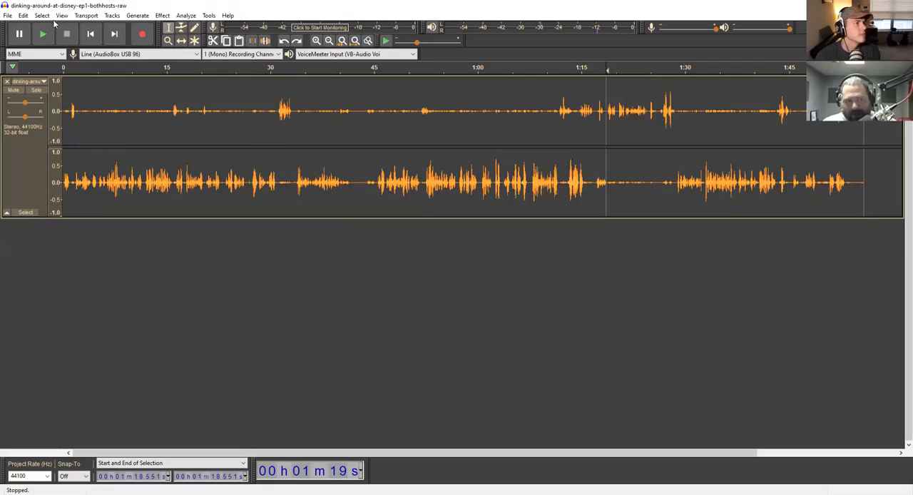
{"action": "left_click", "coordinate": [112, 16]}
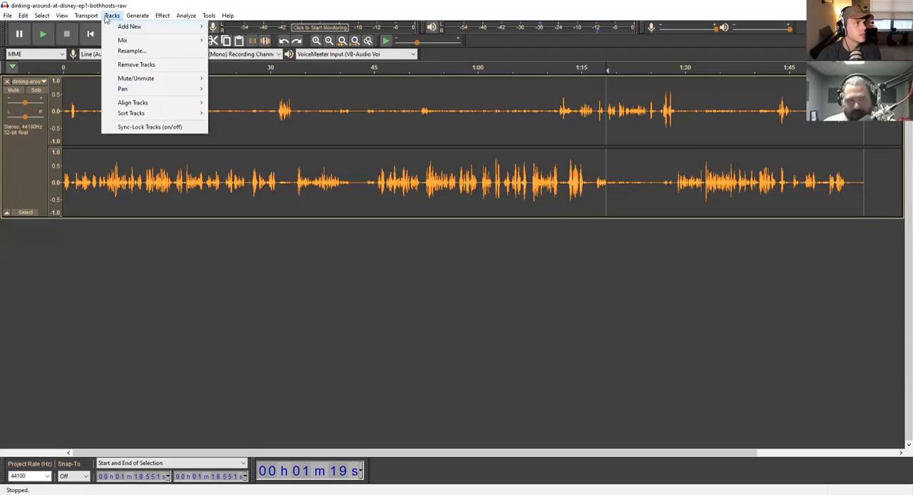
{"action": "left_click", "coordinate": [10, 82]}
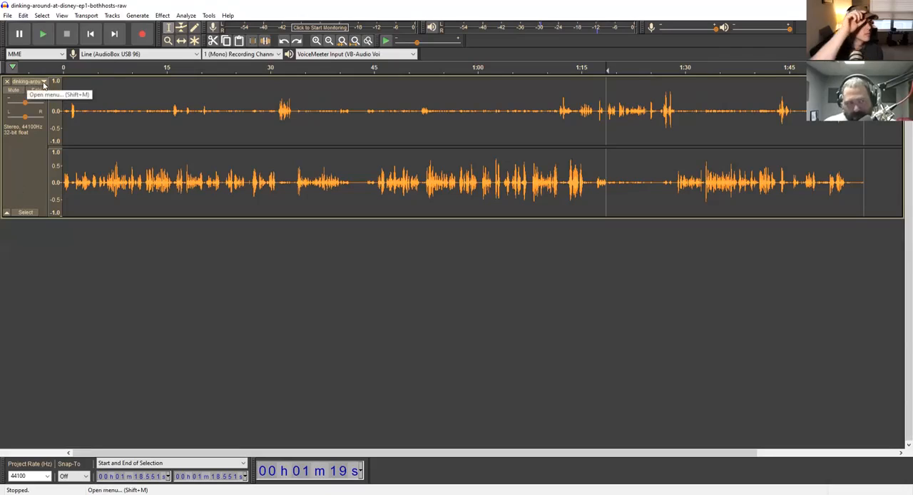
{"action": "left_click", "coordinate": [28, 82]}
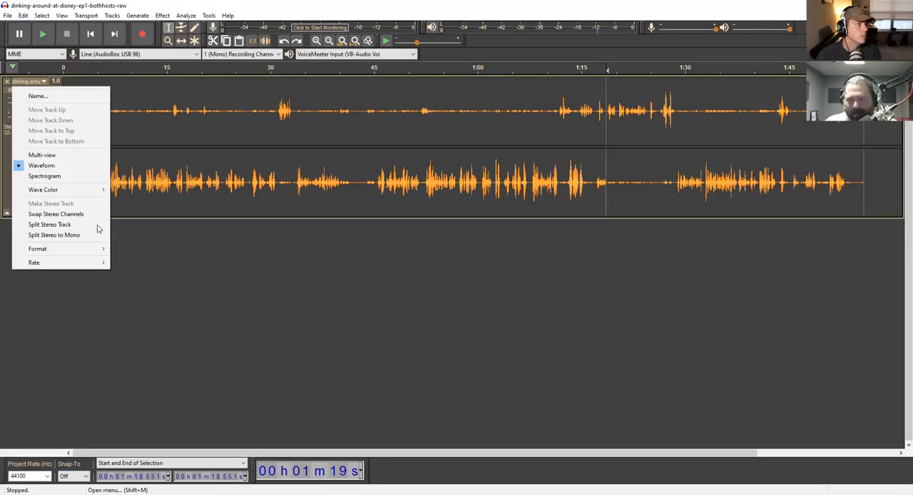
{"action": "left_click", "coordinate": [416, 160]}
- Play the recording from about 47.6 seconds and again from about 51.5 seconds to hear both hosts overlap
{"action": "left_click", "coordinate": [393, 184]}
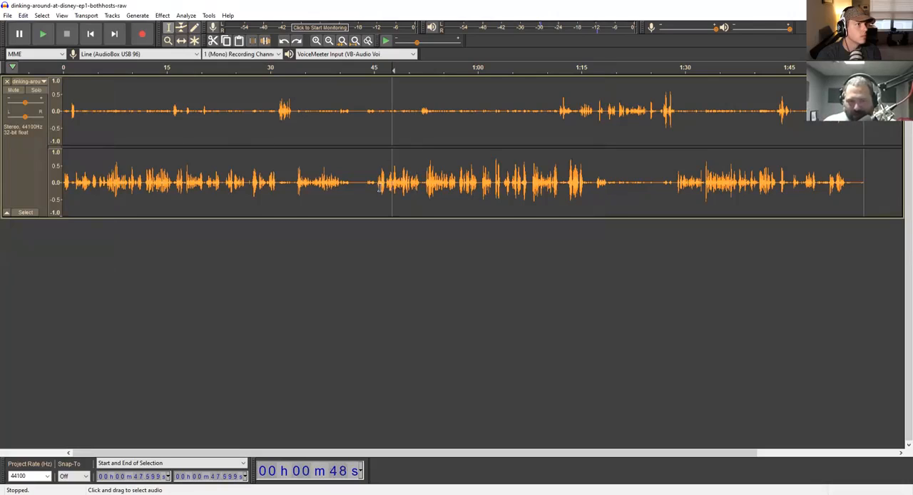
{"action": "key", "text": "space"}
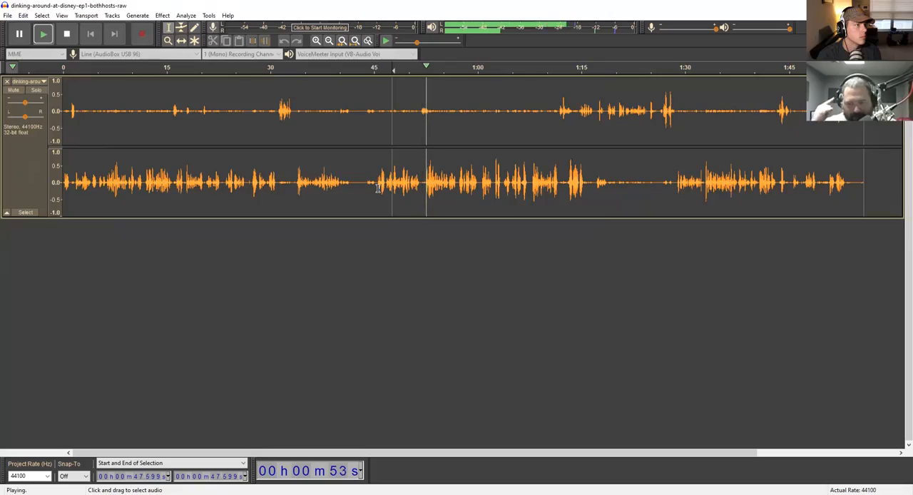
{"action": "key", "text": "space"}
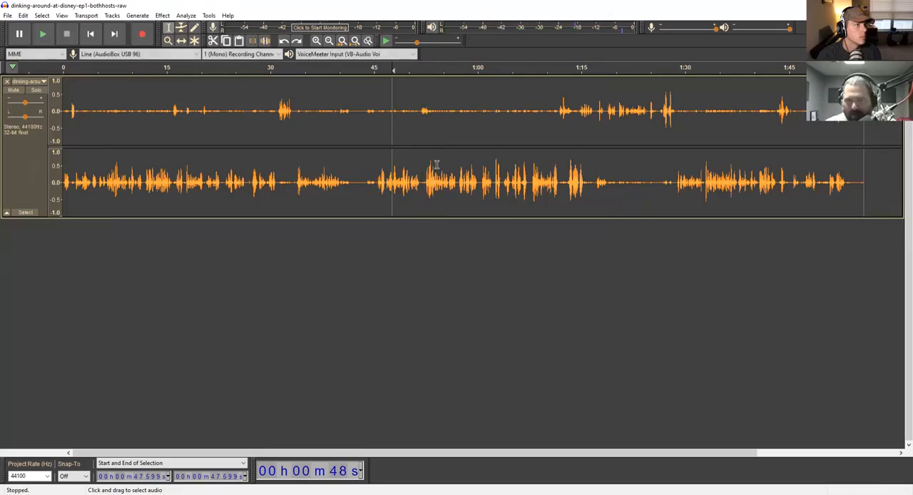
{"action": "left_click", "coordinate": [419, 120]}
{"action": "key", "text": "space"}
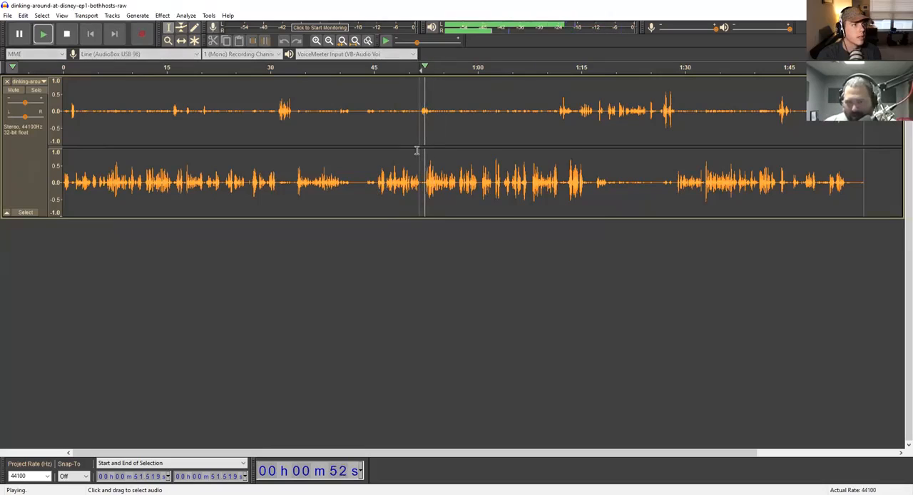
{"action": "key", "text": "space"}
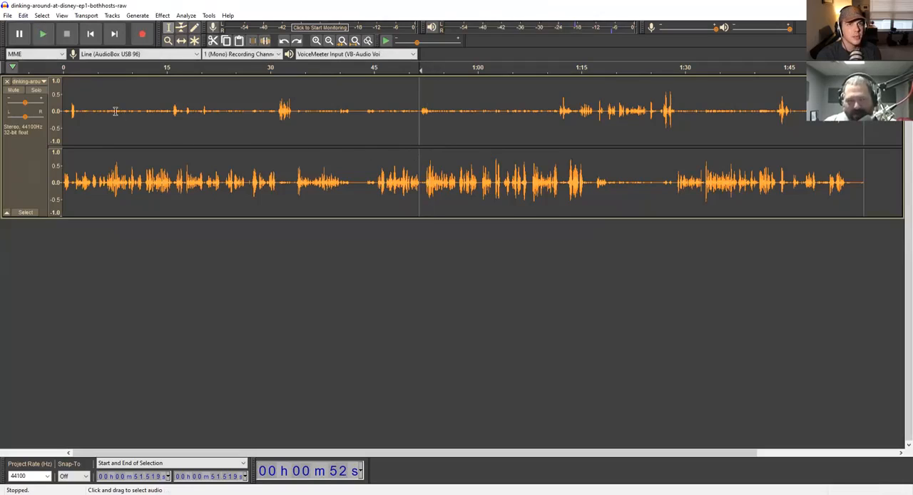
- Split the stereo track into two mono tracks and play roughly the first 2 seconds
{"action": "left_click", "coordinate": [27, 81]}
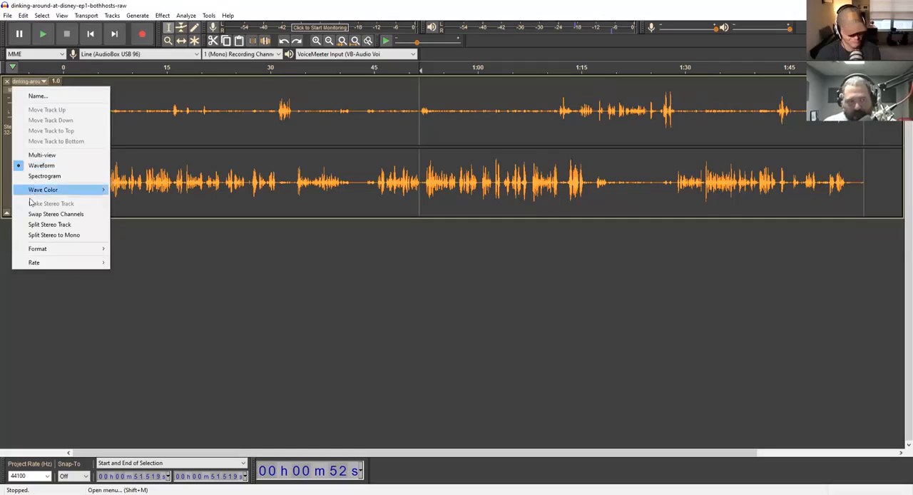
{"action": "left_click", "coordinate": [37, 237]}
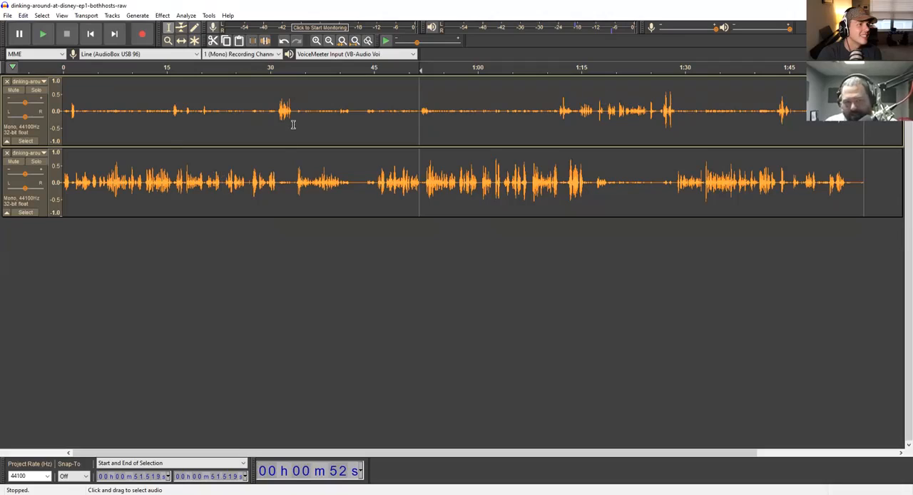
{"action": "left_click", "coordinate": [65, 119]}
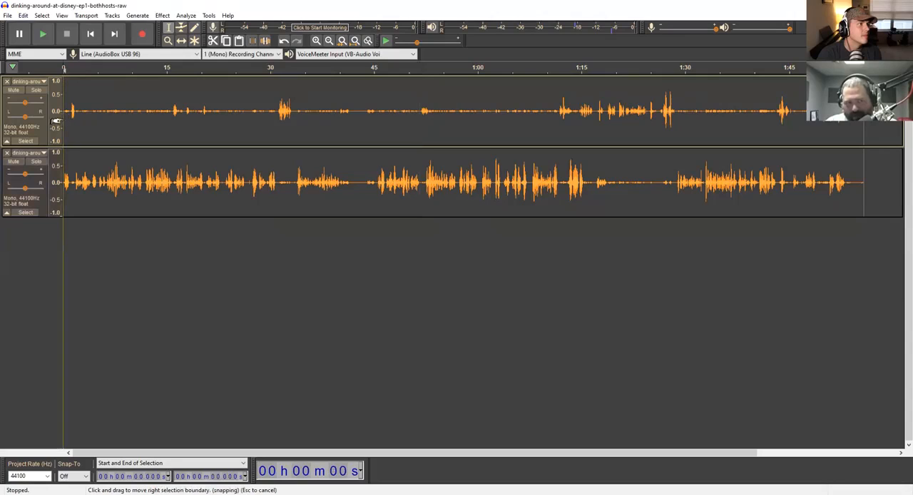
{"action": "key", "text": "space"}
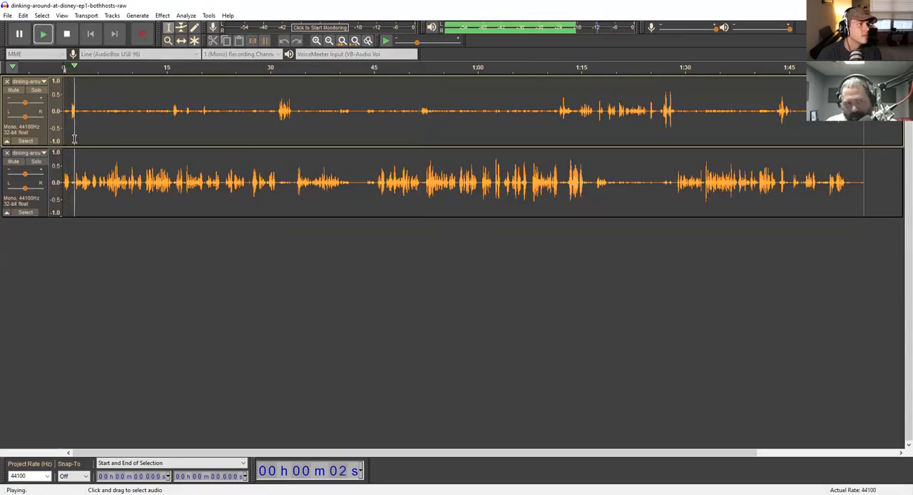
{"action": "key", "text": "space"}
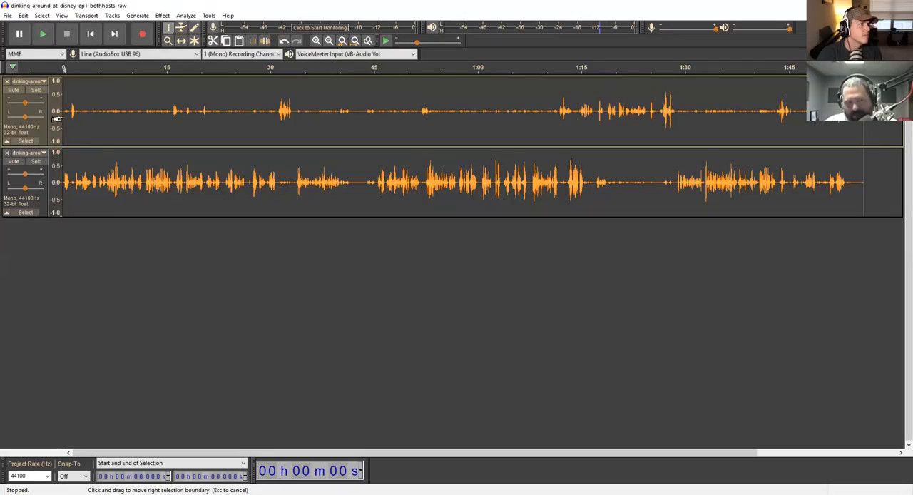
{"action": "left_click_drag", "start_coordinate": [64, 118], "coordinate": [66, 118]}
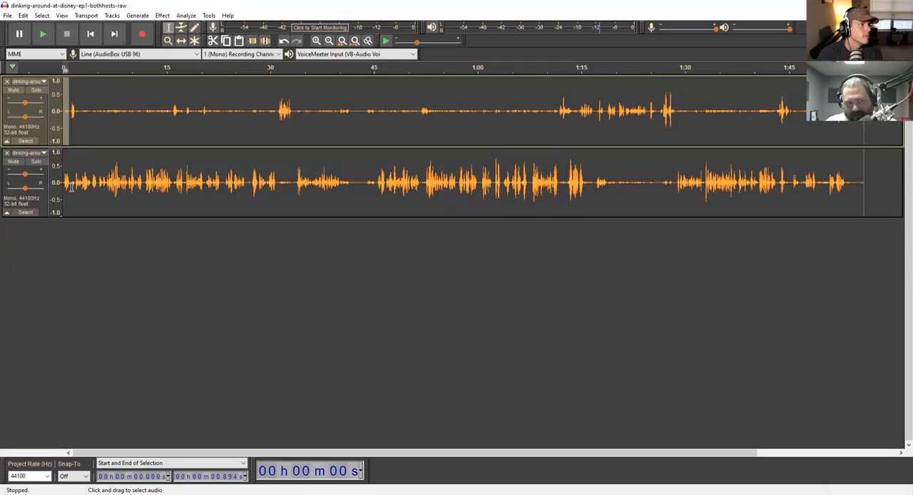
{"action": "left_click_drag", "start_coordinate": [74, 189], "coordinate": [165, 196]}
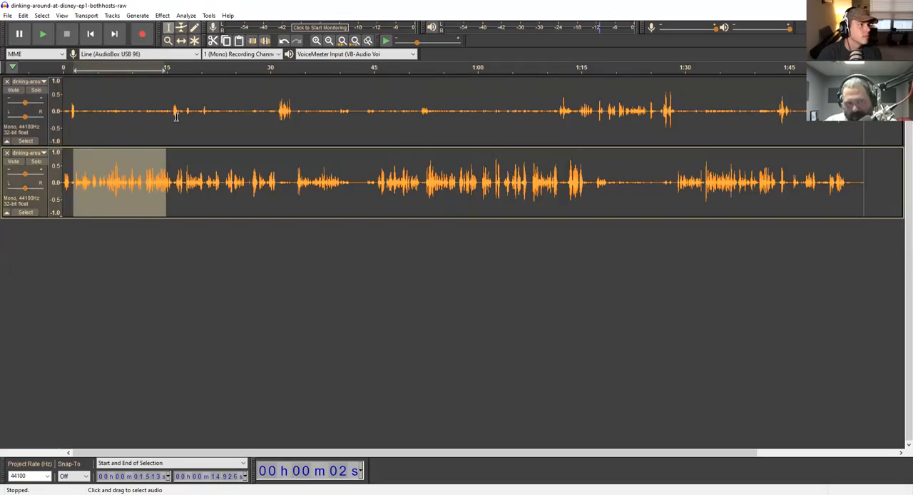
{"action": "left_click", "coordinate": [173, 118]}
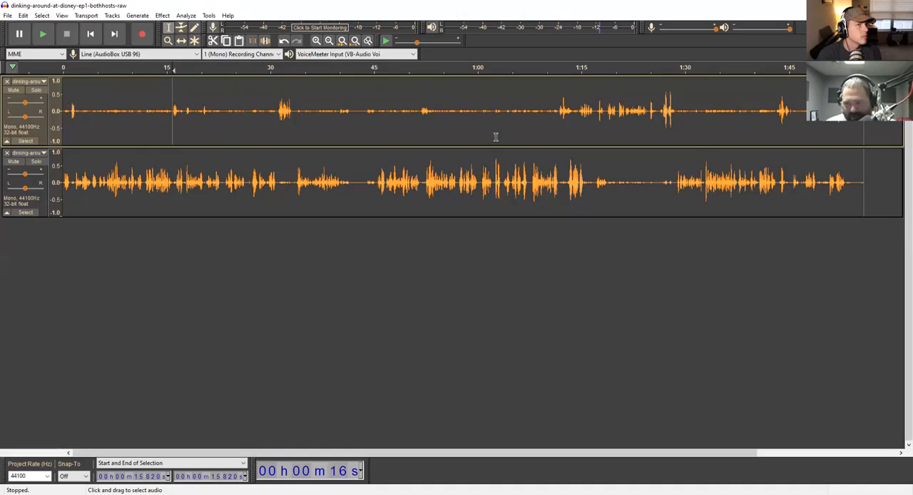
- Split the upper mono track at about 1.03 and 1.79 seconds, on either side of its first burst of speech
{"action": "left_click", "coordinate": [70, 125]}
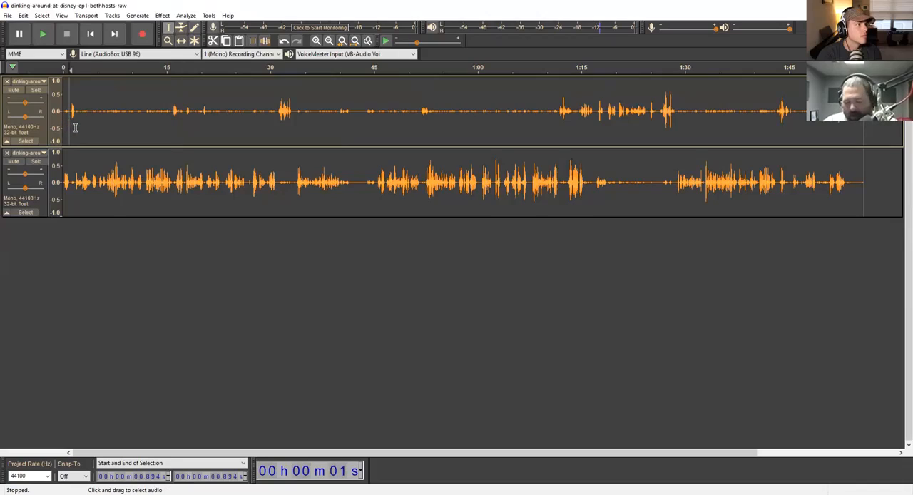
{"action": "left_click", "coordinate": [70, 126]}
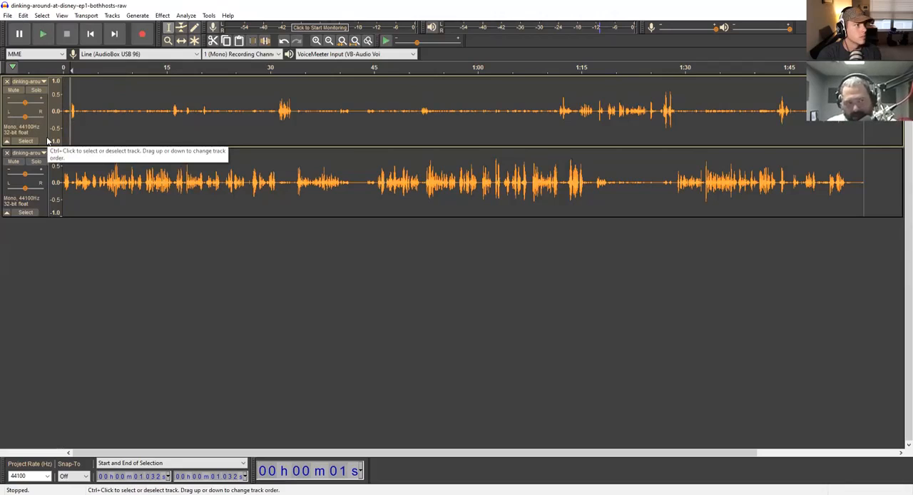
{"action": "left_click", "coordinate": [76, 121]}
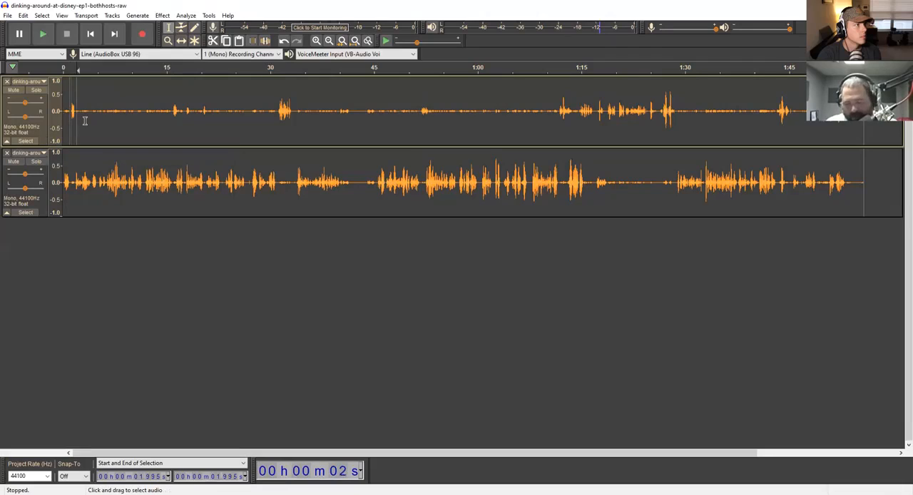
{"action": "key", "text": "Left"}
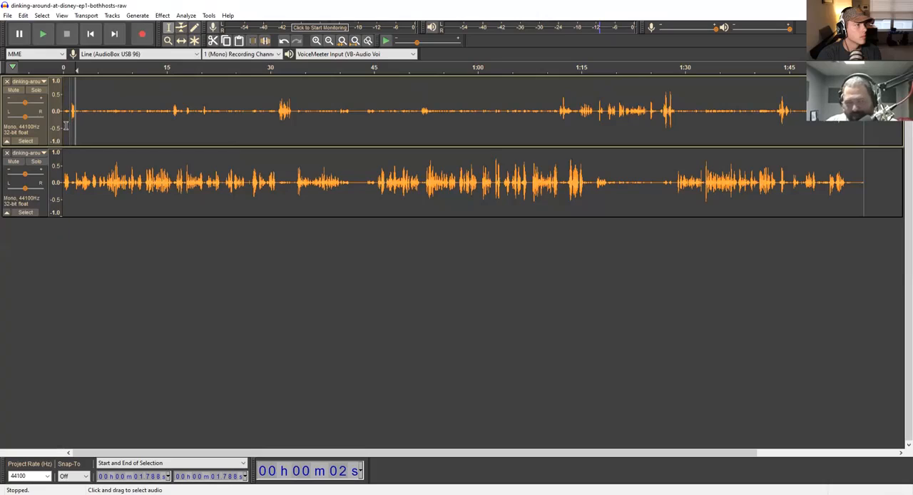
- Try deleting the opening 1.03 seconds of the upper mono track only, and undo the deletion
{"action": "left_click", "coordinate": [65, 126]}
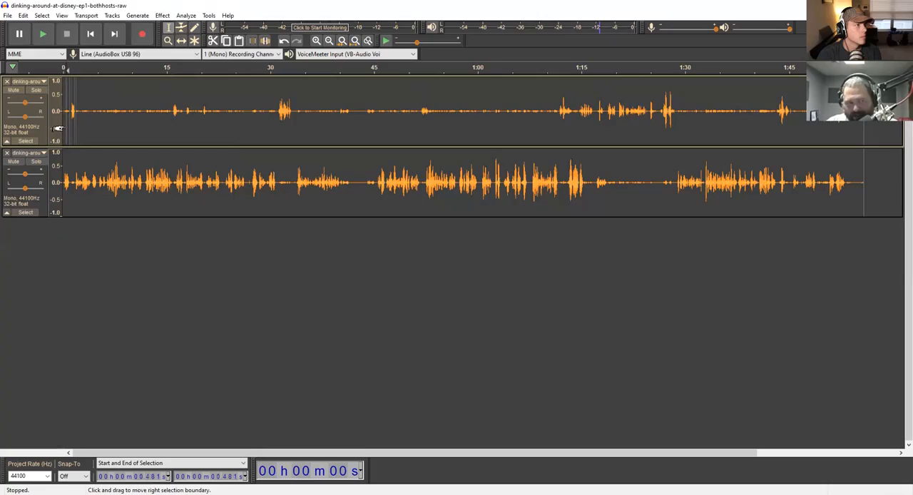
{"action": "left_click_drag", "start_coordinate": [64, 94], "coordinate": [71, 182]}
{"action": "left_click", "coordinate": [68, 94]}
{"action": "key", "text": "Delete"}
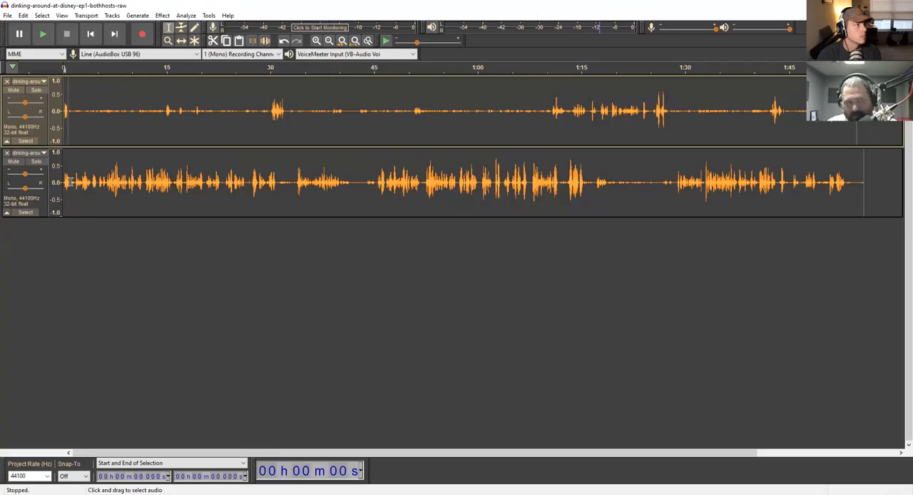
{"action": "key", "text": "ctrl+z"}
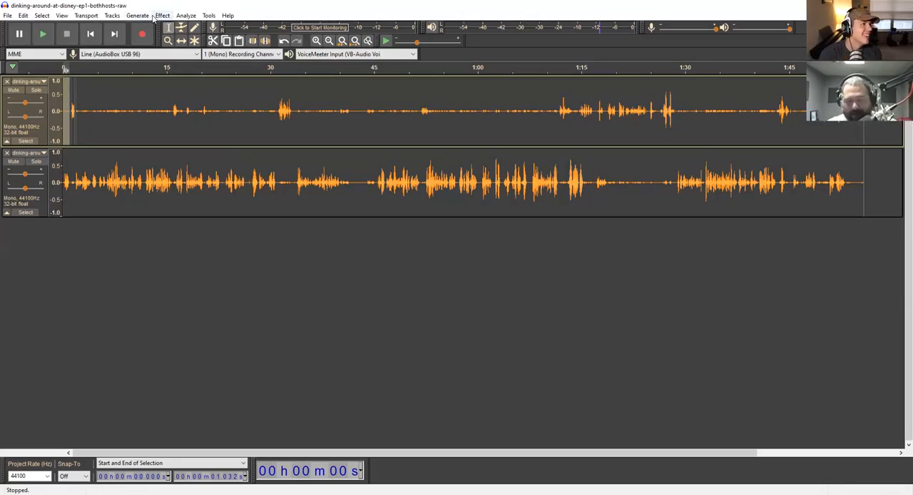
{"action": "left_click", "coordinate": [171, 112]}
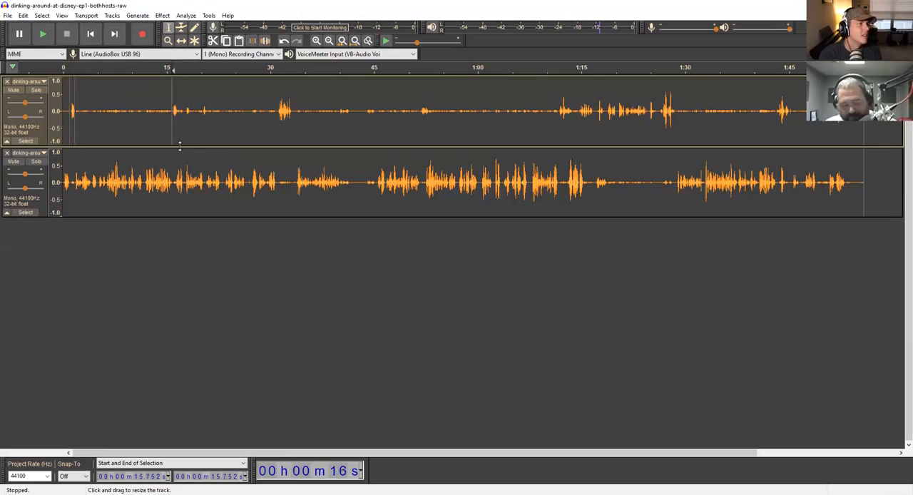
{"action": "key", "text": "ctrl+a"}
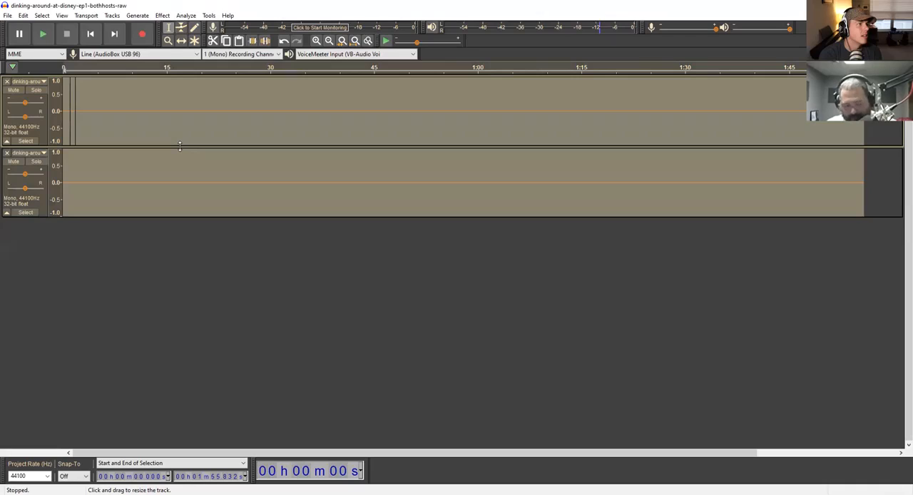
{"action": "key", "text": "ctrl+z"}
- Silence the quiet stretch of the upper mono track from about 1.79 to 15.82 seconds
{"action": "left_click", "coordinate": [172, 121]}
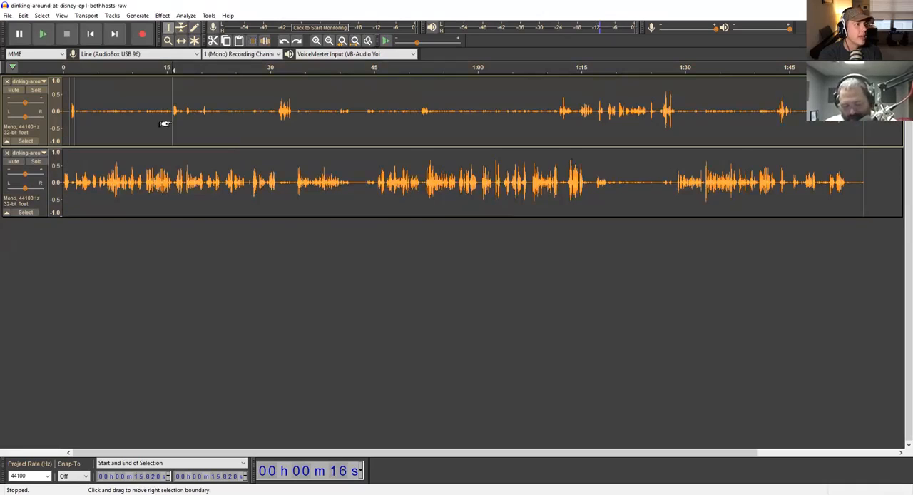
{"action": "left_click_drag", "start_coordinate": [172, 121], "coordinate": [76, 118]}
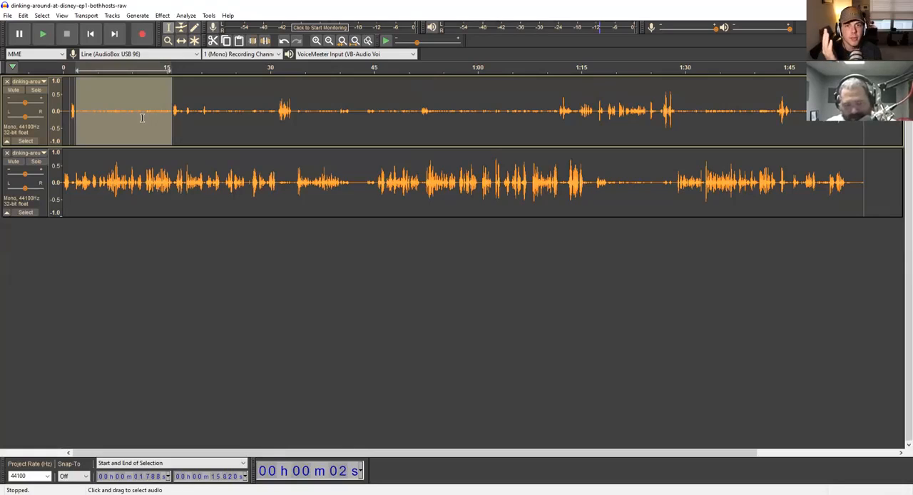
{"action": "key", "text": "ctrl+l"}
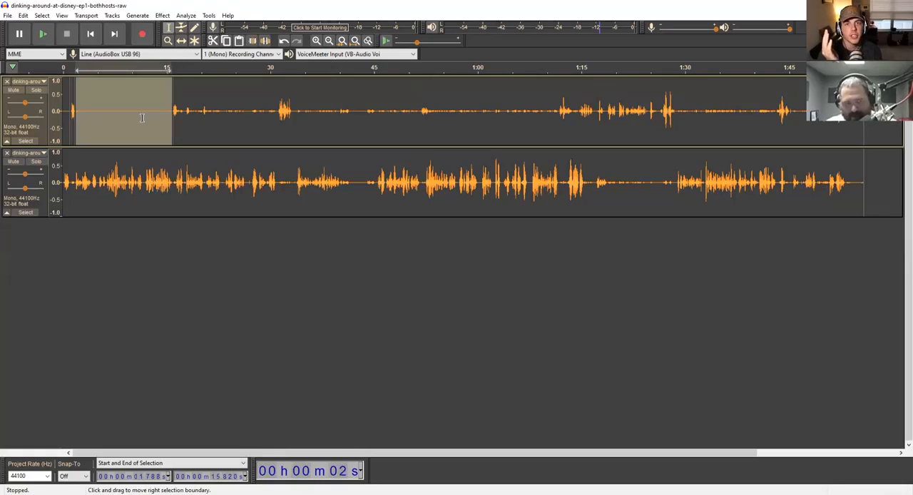
- Play both tracks briefly from about 17.7 seconds
{"action": "left_click", "coordinate": [186, 130]}
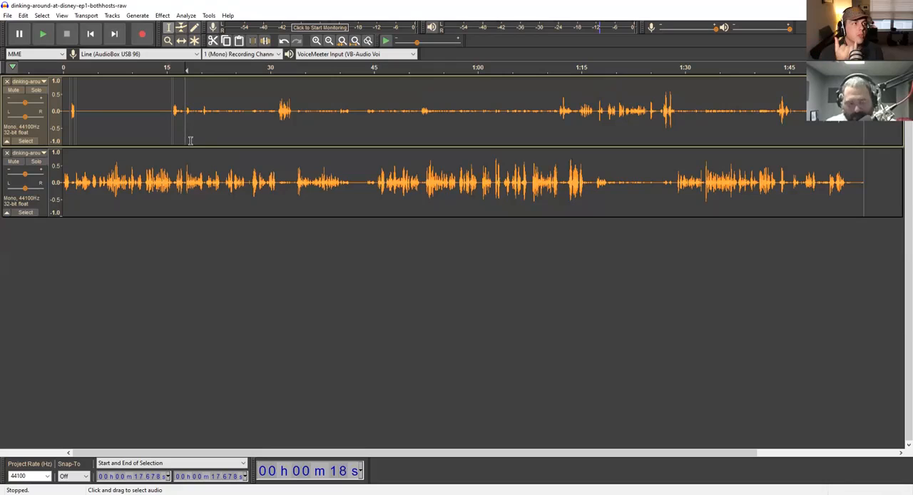
{"action": "key", "text": "space"}
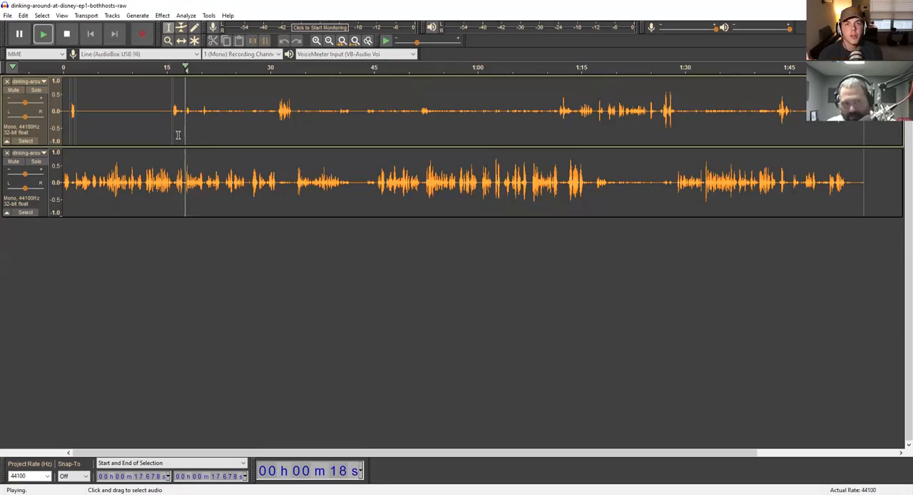
{"action": "key", "text": "space"}
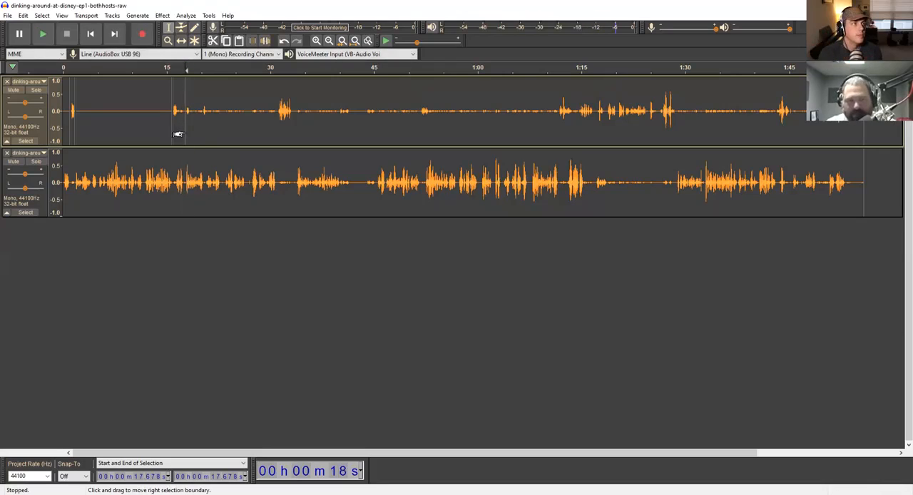
- Merge the upper mono track's clips at the split near 15.8 seconds and play both tracks briefly from about 15.61 seconds
{"action": "left_click", "coordinate": [173, 111]}
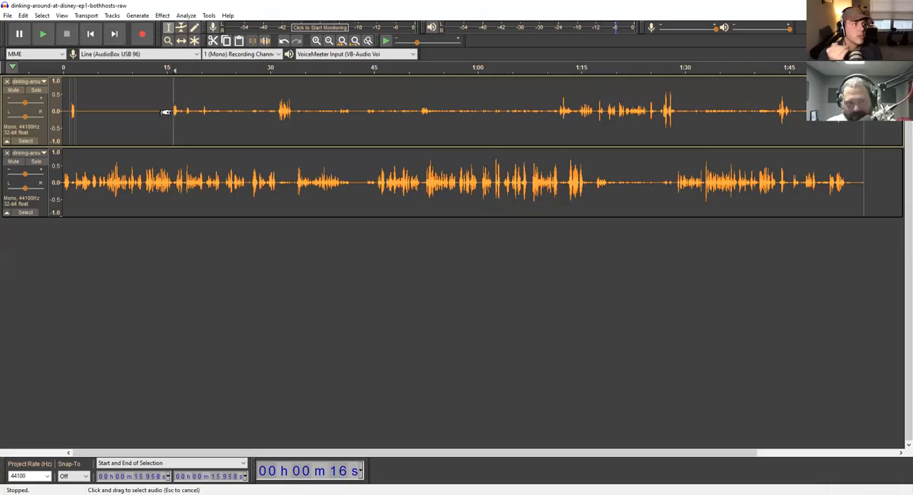
{"action": "left_click", "coordinate": [164, 132]}
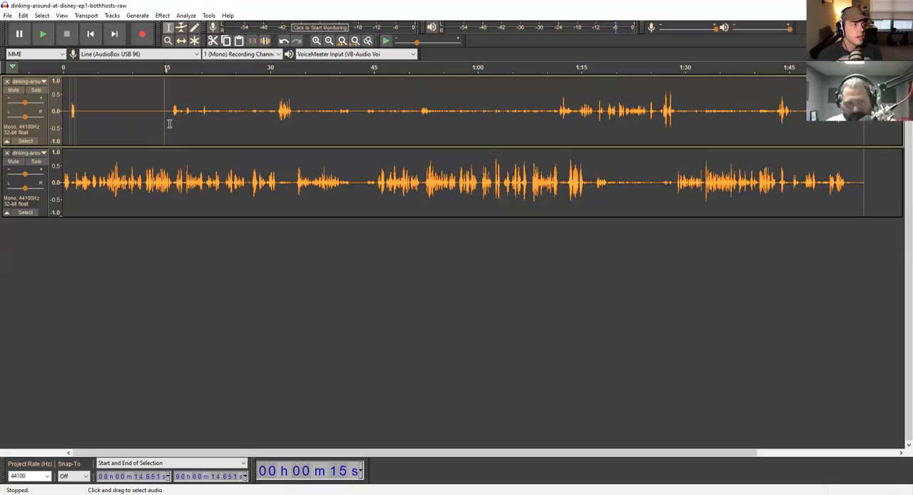
{"action": "left_click", "coordinate": [171, 123]}
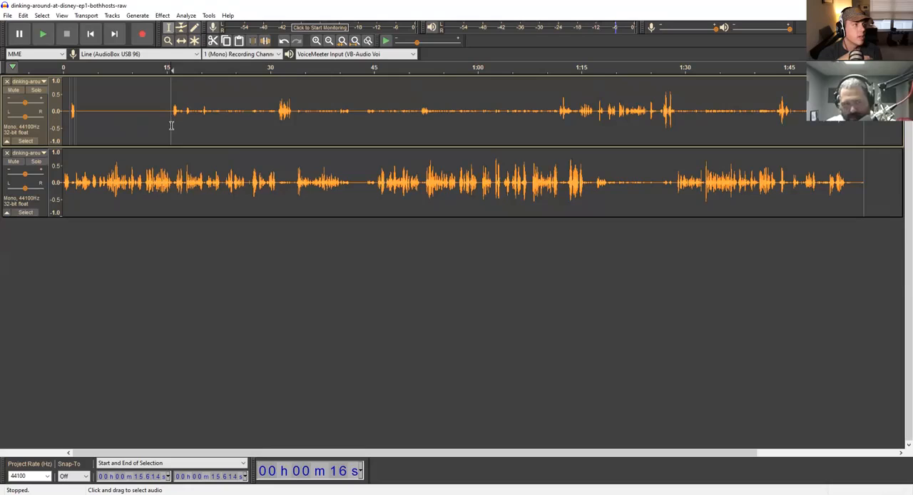
{"action": "key", "text": "space"}
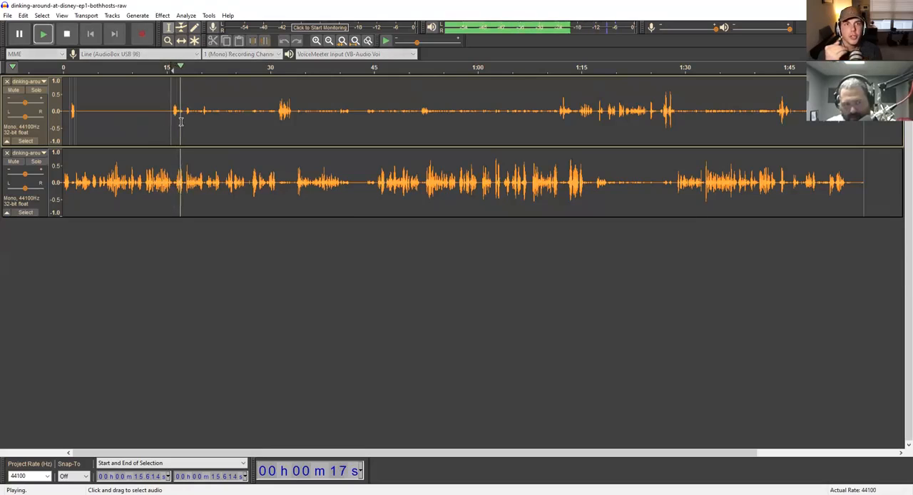
{"action": "key", "text": "space"}
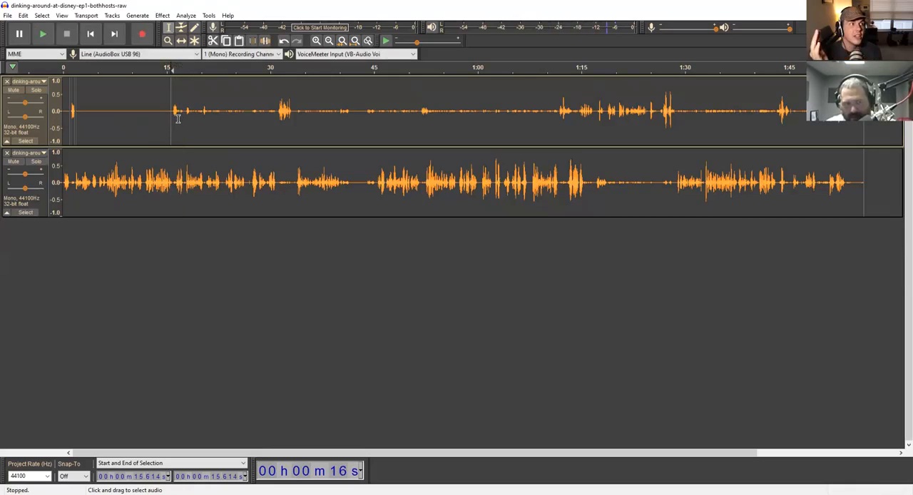
- Split the upper mono track at about 16.72 and 31.09 seconds, isolating the quiet stretch between two bursts of speech
{"action": "left_click", "coordinate": [179, 120]}
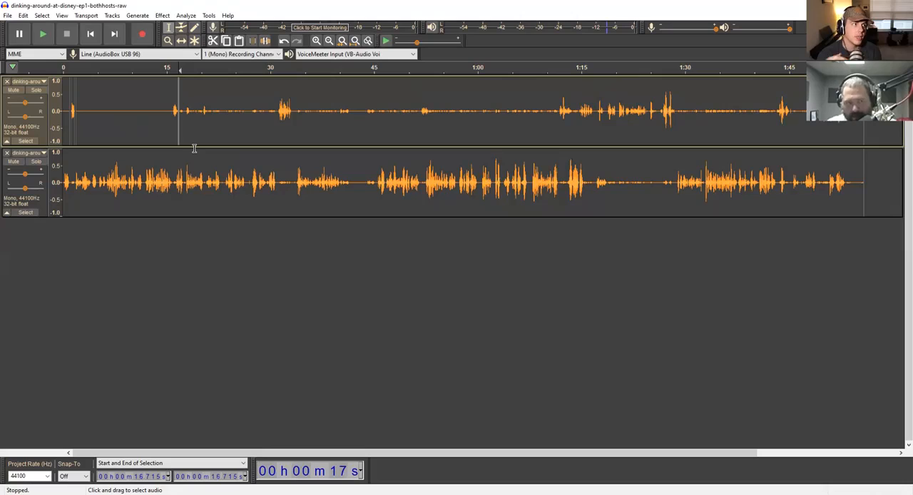
{"action": "left_click", "coordinate": [278, 119]}
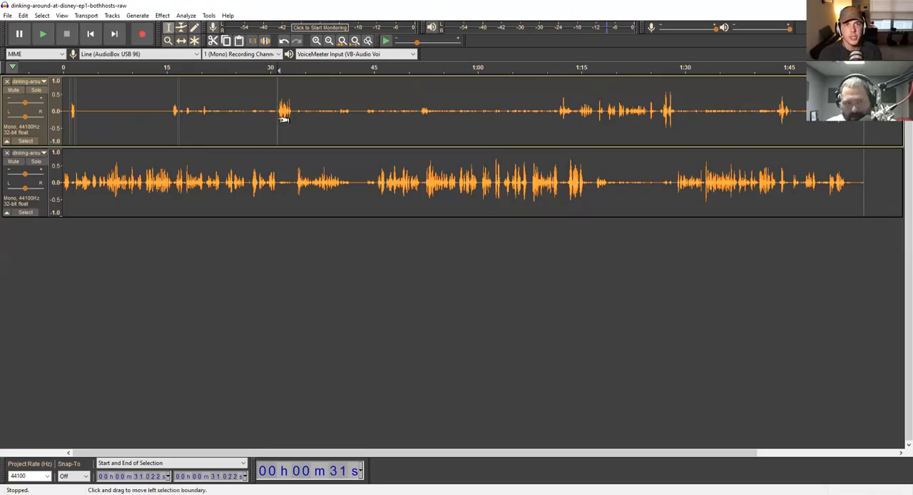
{"action": "key", "text": "ctrl+a"}
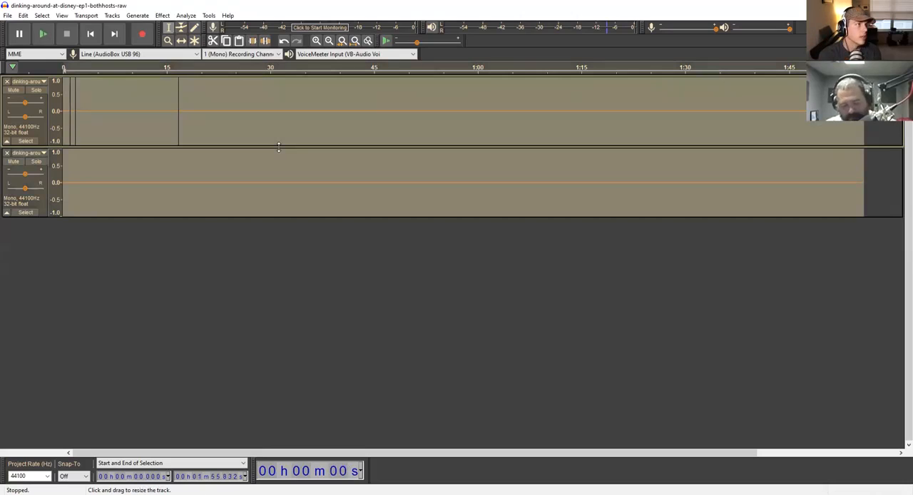
{"action": "left_click", "coordinate": [277, 122]}
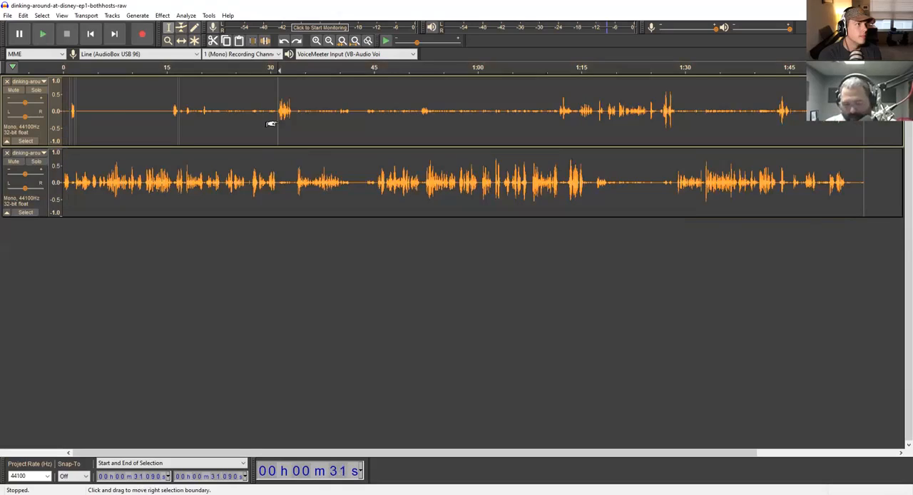
- Silence the upper mono track's clip between about 16.72 and 31.09 seconds
{"action": "left_click", "coordinate": [234, 135]}
{"action": "double_click", "coordinate": [233, 135]}
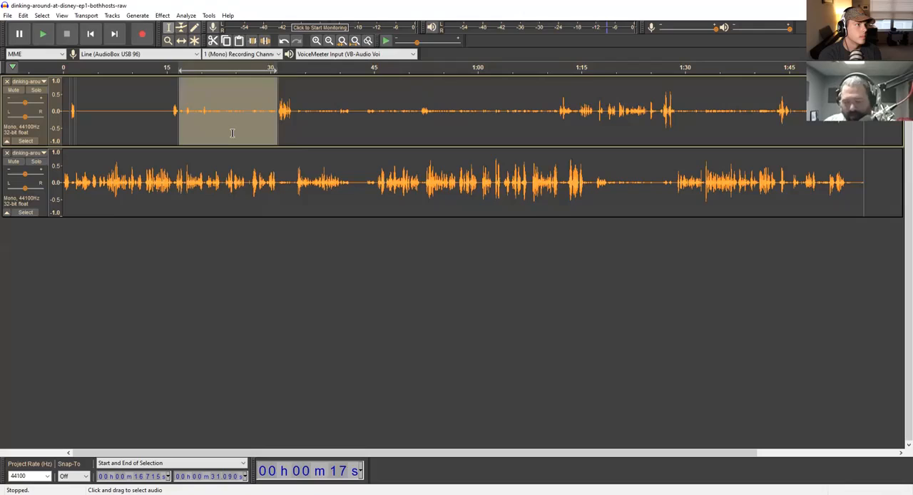
{"action": "key", "text": "ctrl+l"}
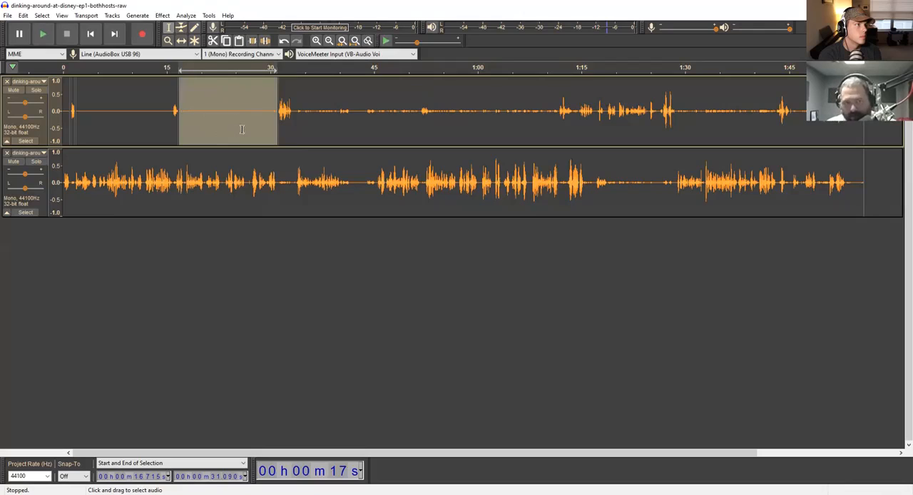
- Play both tracks briefly from about 40.03 seconds
{"action": "left_click", "coordinate": [296, 123]}
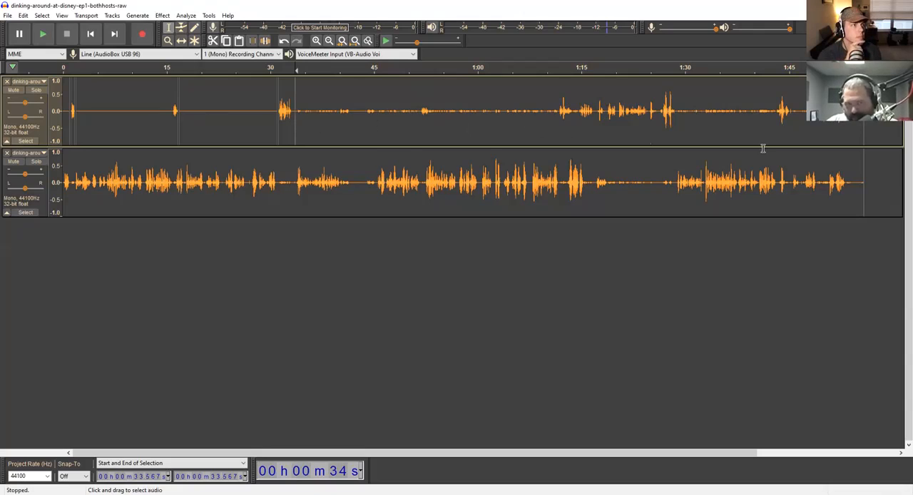
{"action": "left_click", "coordinate": [340, 118]}
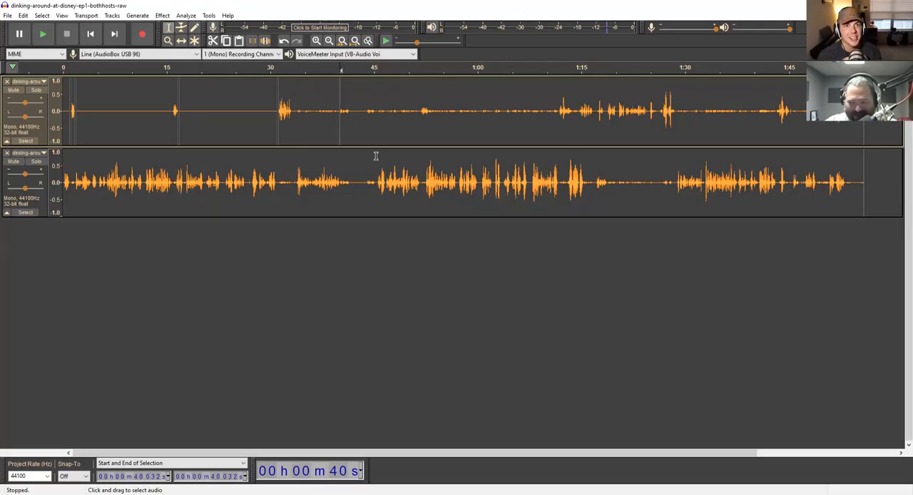
{"action": "key", "text": "space"}
{"action": "key", "text": "space"}
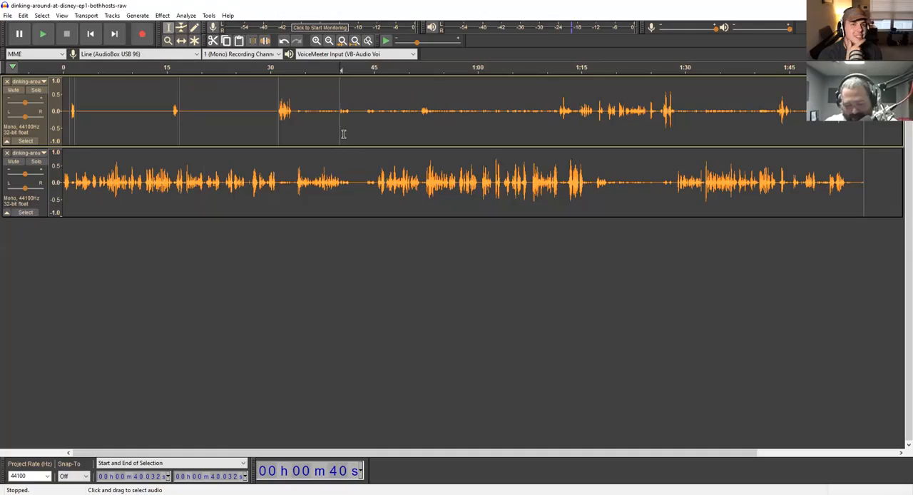
- Split the upper mono track at about 40.03 and 43.82 seconds and select the clip between the splits
{"action": "left_click", "coordinate": [342, 136]}
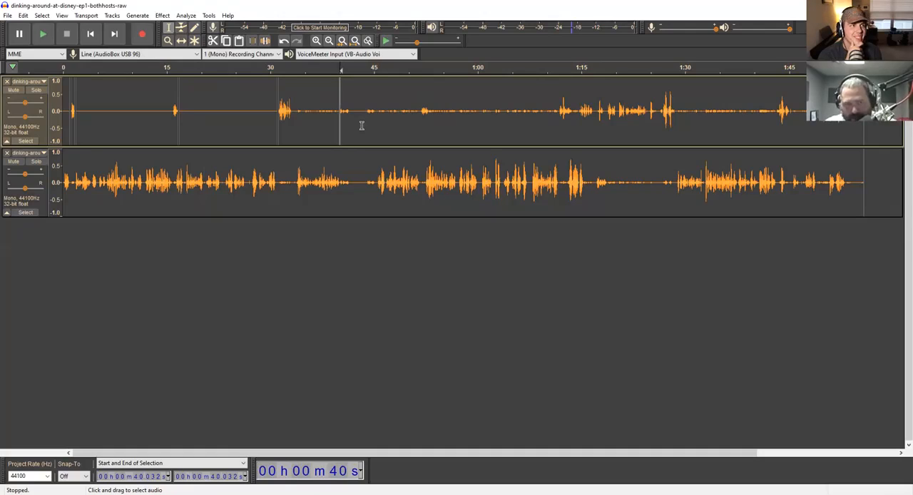
{"action": "left_click", "coordinate": [367, 127]}
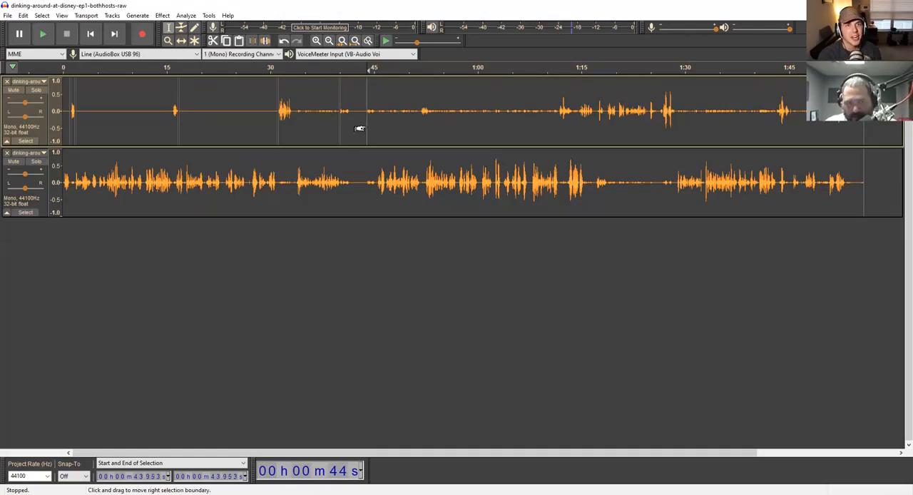
{"action": "left_click", "coordinate": [366, 126]}
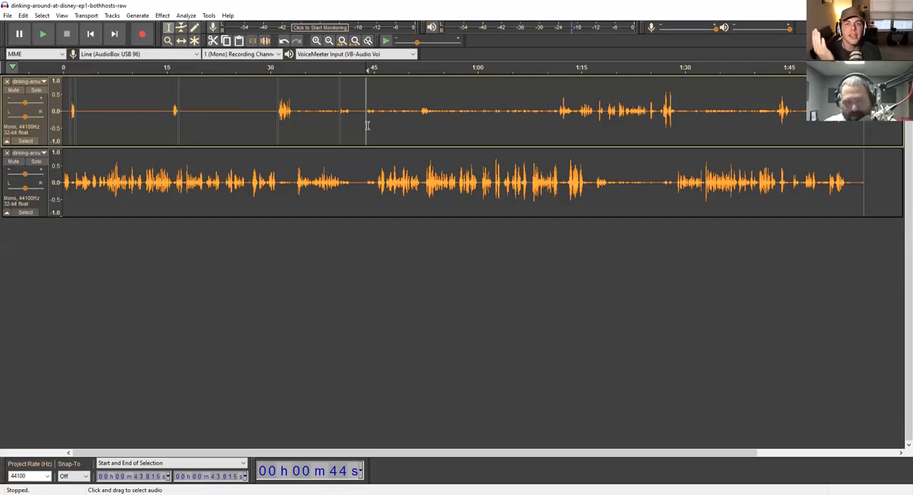
{"action": "left_click", "coordinate": [339, 127], "text": "shift"}
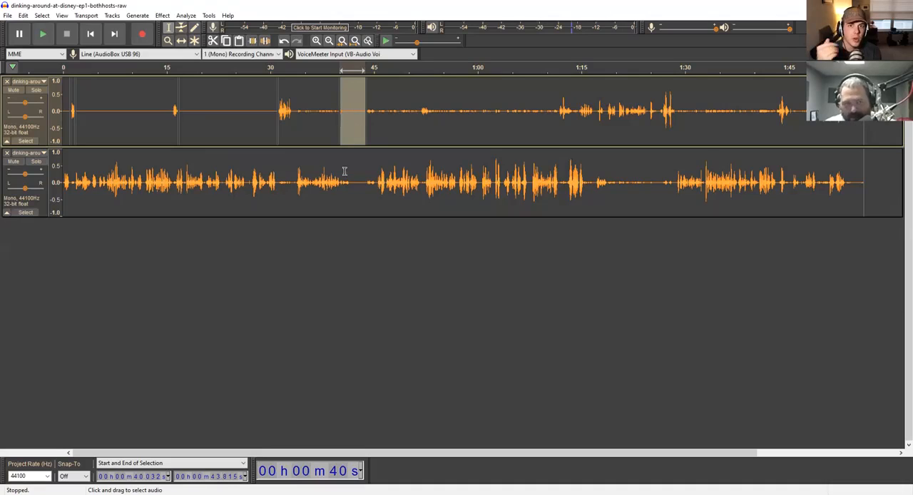
- Split the lower mono track at about 40.03 and 45.40 seconds and select the clip between the splits
{"action": "left_click", "coordinate": [339, 192]}
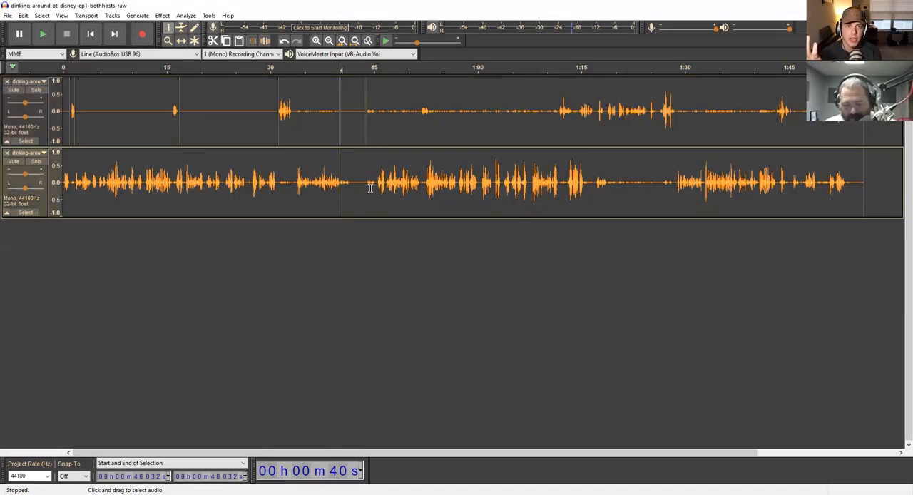
{"action": "left_click", "coordinate": [377, 191]}
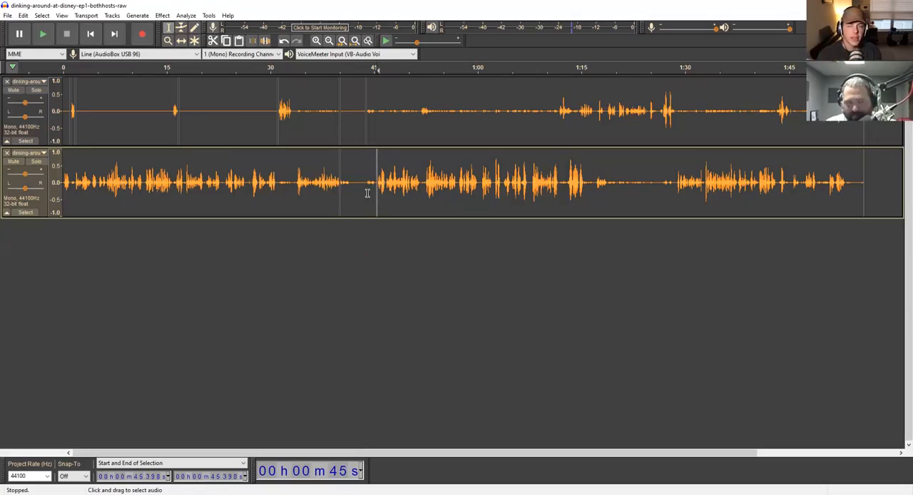
{"action": "left_click_drag", "start_coordinate": [377, 193], "coordinate": [340, 193]}
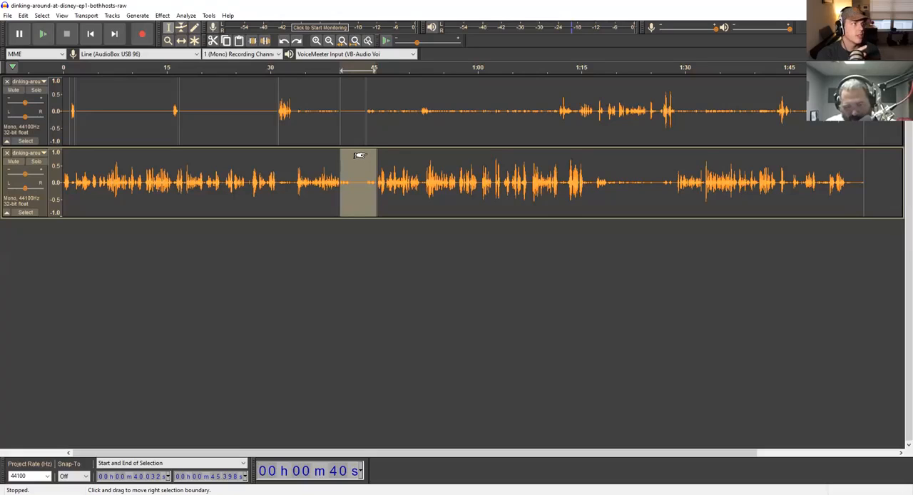
- Play both tracks briefly from about 43.82 seconds
{"action": "left_click", "coordinate": [366, 170]}
{"action": "key", "text": "space"}
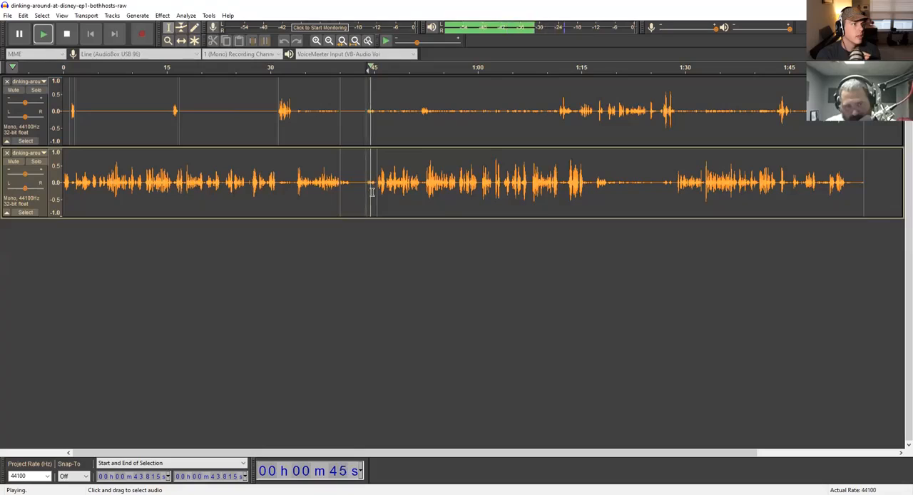
{"action": "key", "text": "space"}
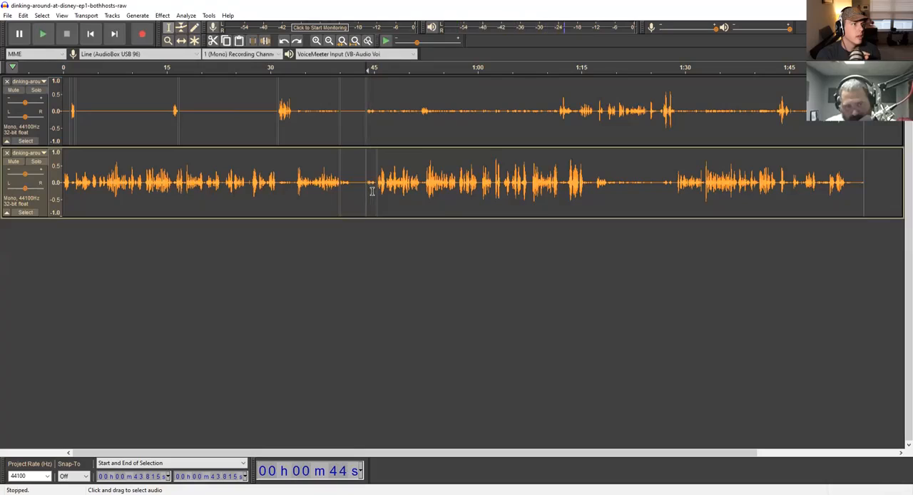
- Merge the upper mono track's clips back together at the splits near 43.82 and 40.03 seconds
{"action": "left_click", "coordinate": [374, 105]}
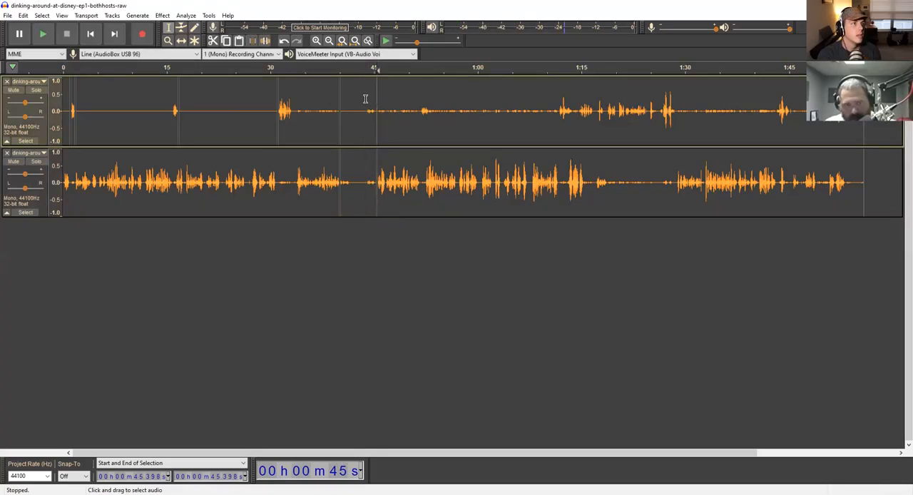
{"action": "left_click", "coordinate": [338, 129]}
{"action": "left_click", "coordinate": [364, 130]}
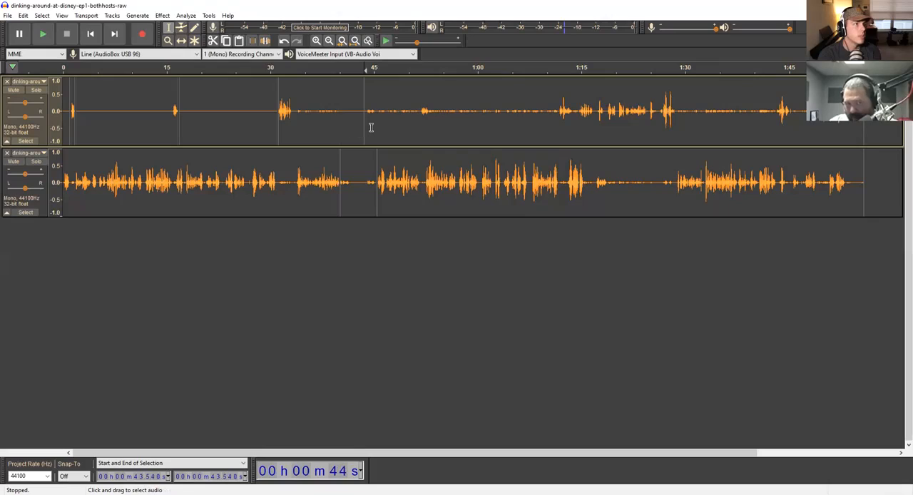
- Split the upper mono track at about 40.03 and 45.40 seconds, matching the lower track's splits, and select that clip
{"action": "left_click", "coordinate": [339, 128]}
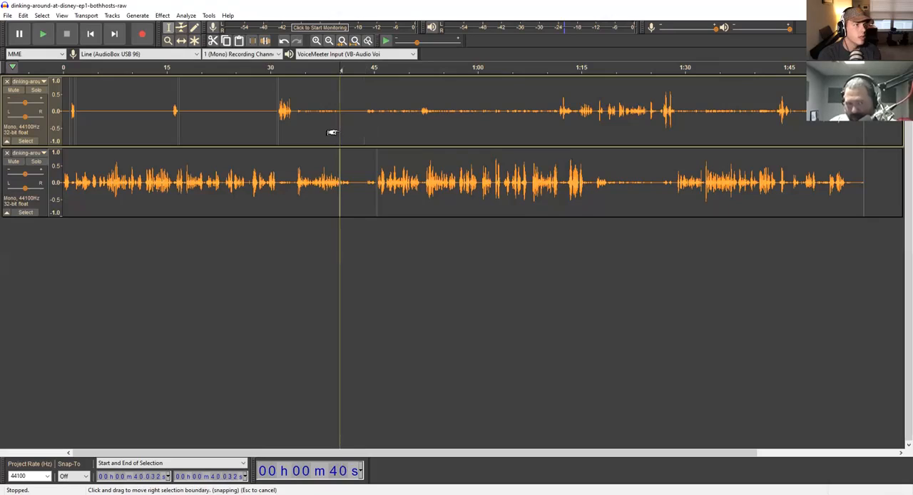
{"action": "left_click", "coordinate": [377, 132]}
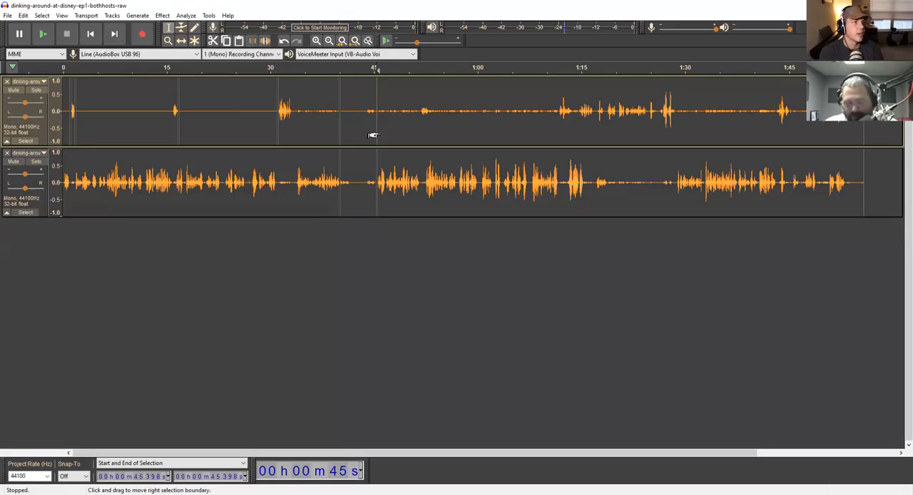
{"action": "left_click_drag", "start_coordinate": [377, 132], "coordinate": [341, 136]}
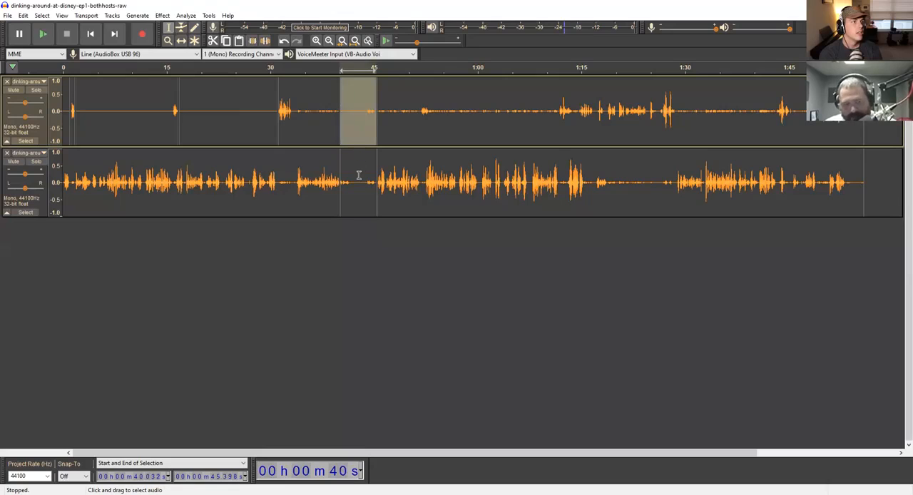
- Delete the matching clips from about 40.03 to 45.40 seconds from both mono tracks together
{"action": "double_click", "coordinate": [351, 178]}
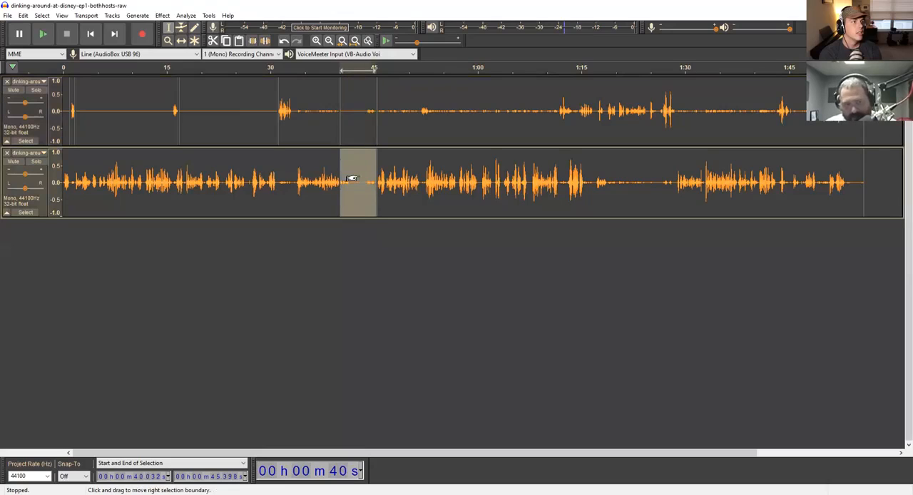
{"action": "left_click", "coordinate": [364, 130], "text": "shift"}
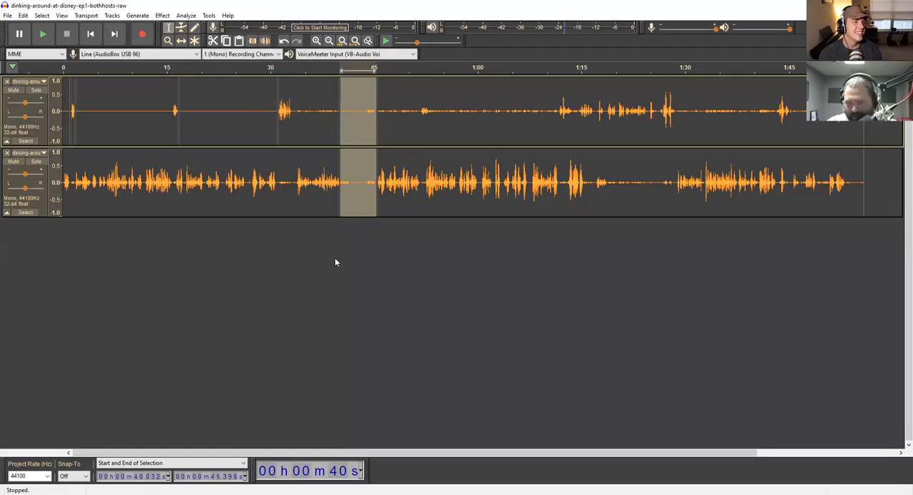
{"action": "key", "text": "Delete"}
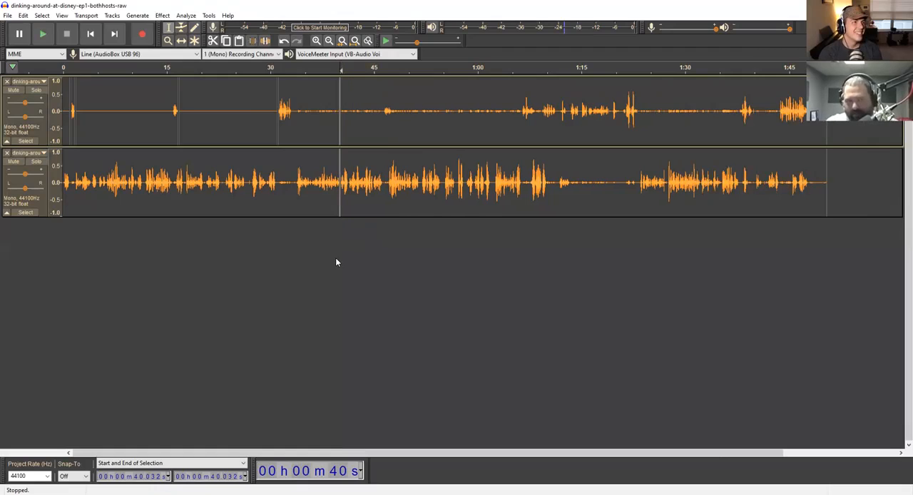
- Play both tracks across the cut at about 40.03 seconds, starting slightly before it
{"action": "left_click", "coordinate": [329, 71]}
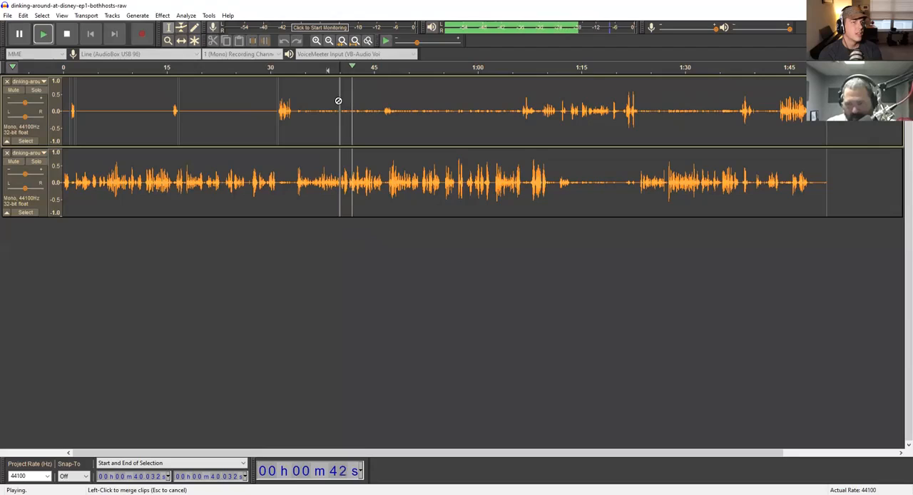
{"action": "key", "text": "space"}
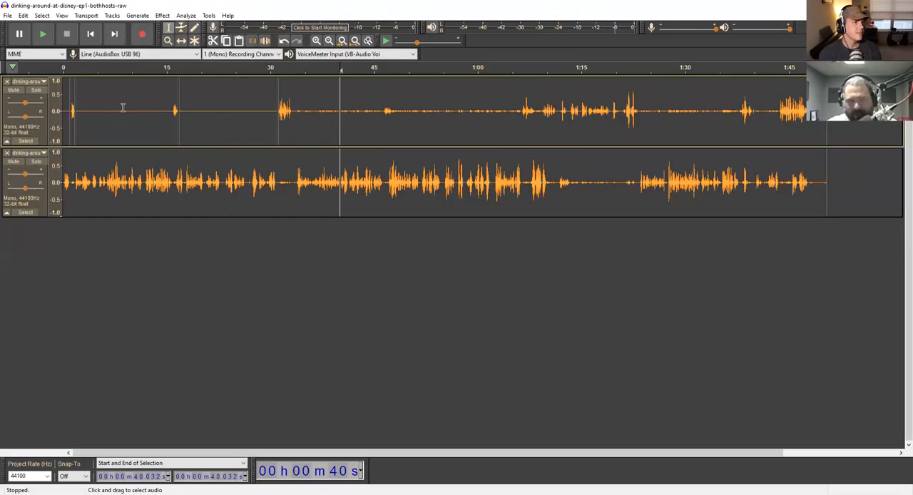
- Shift the upper mono track's audio after the cut at 40.03 seconds so that it starts at about 42.92 seconds
{"action": "left_click", "coordinate": [183, 42]}
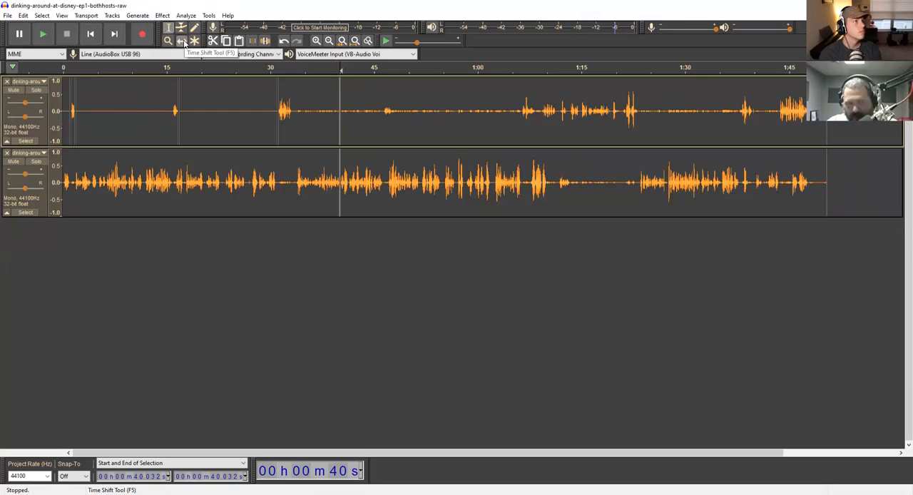
{"action": "left_click", "coordinate": [341, 159]}
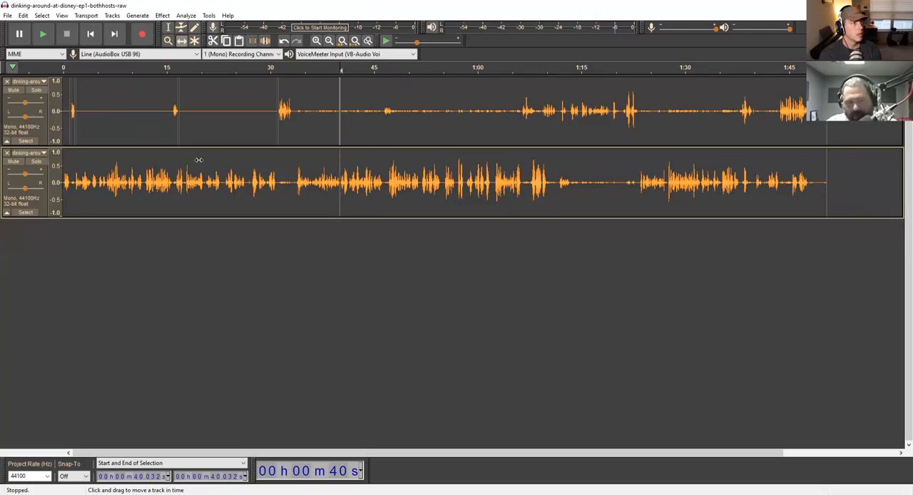
{"action": "left_click_drag", "start_coordinate": [198, 160], "coordinate": [198, 190]}
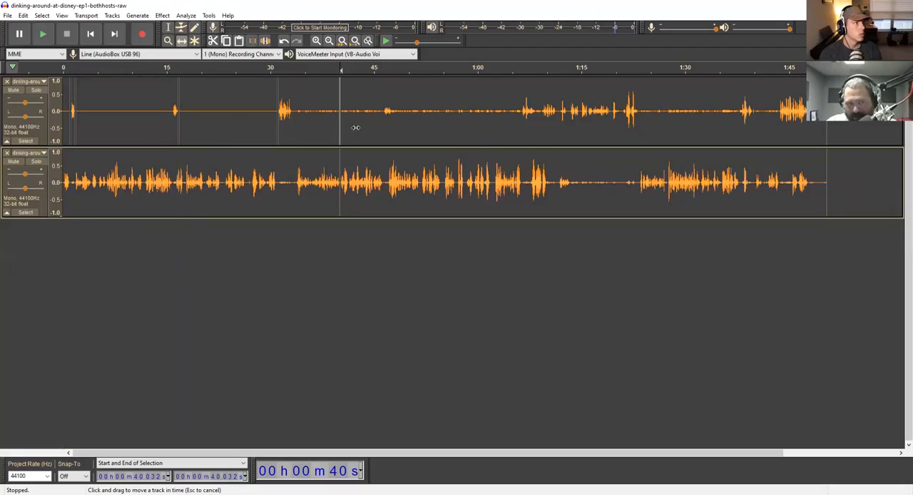
{"action": "mouse_move", "coordinate": [377, 126]}
{"action": "left_mouse_down"}
{"action": "mouse_move", "coordinate": [561, 128]}
{"action": "mouse_move", "coordinate": [374, 123]}
{"action": "left_mouse_up"}
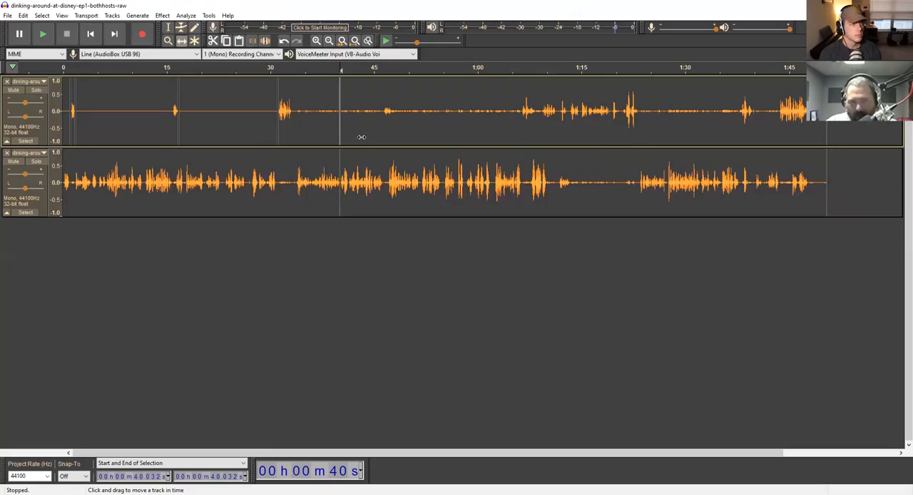
{"action": "left_click_drag", "start_coordinate": [380, 140], "coordinate": [397, 135]}
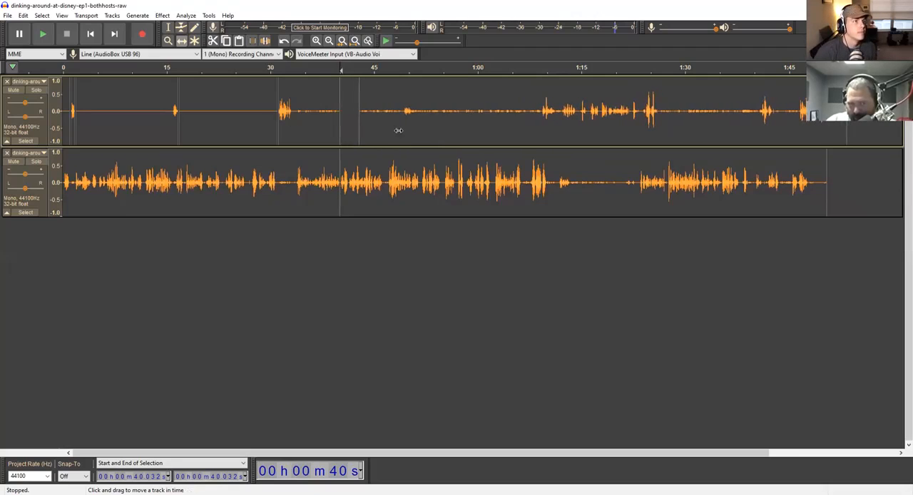
- Try splitting the shifted upper-track clip at about 49.18 seconds and selecting the section from about 42.92 seconds, and undo the edit
{"action": "left_click", "coordinate": [168, 27]}
{"action": "left_click", "coordinate": [404, 119]}
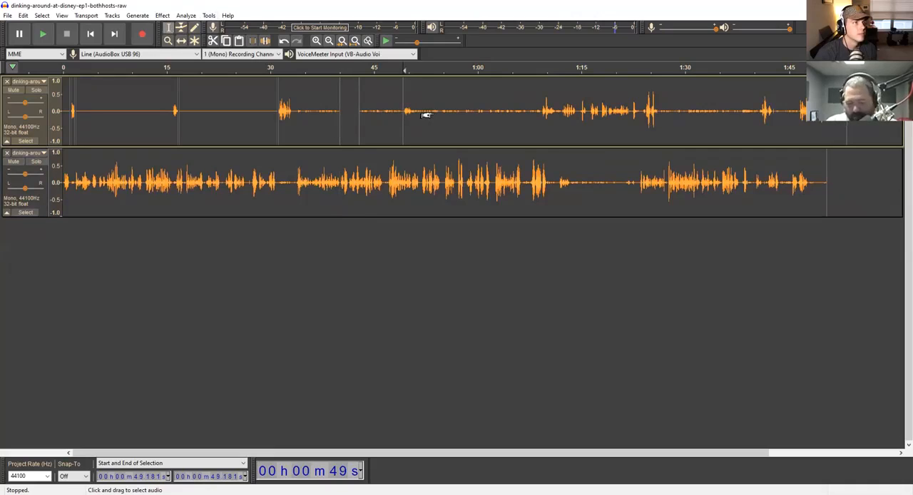
{"action": "double_click", "coordinate": [378, 97]}
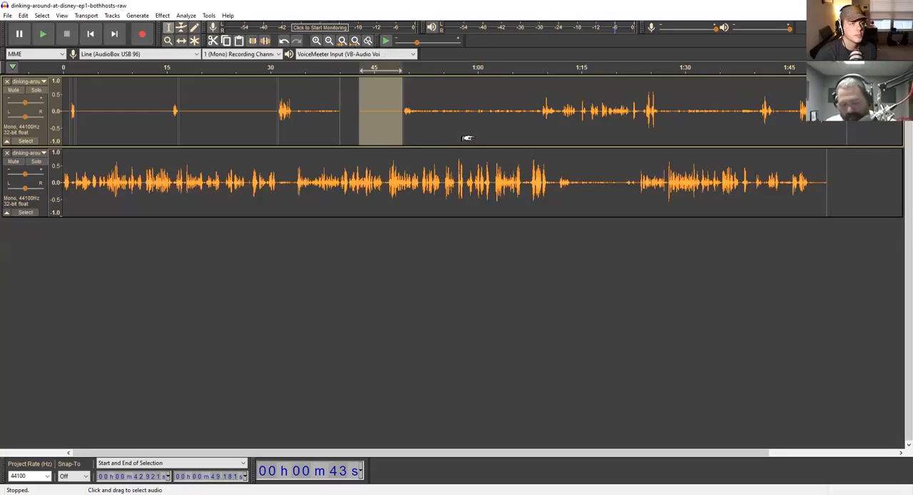
{"action": "key", "text": "Right"}
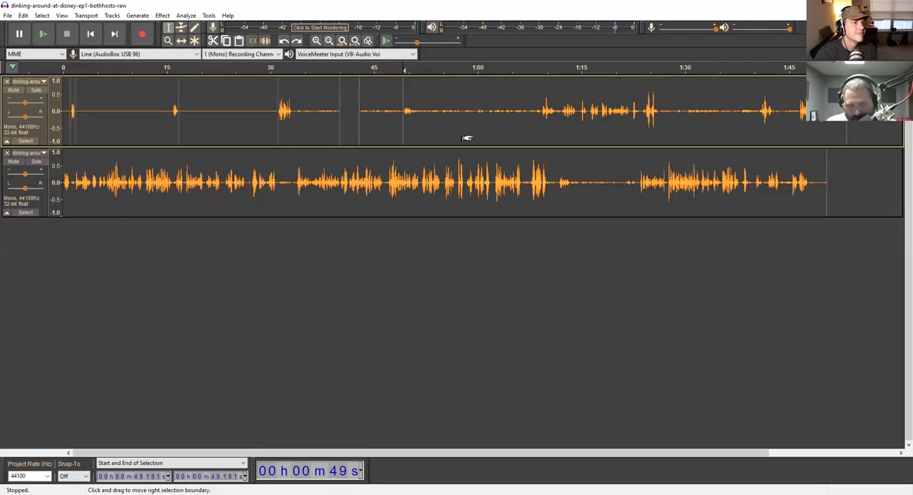
{"action": "key", "text": "ctrl+z"}
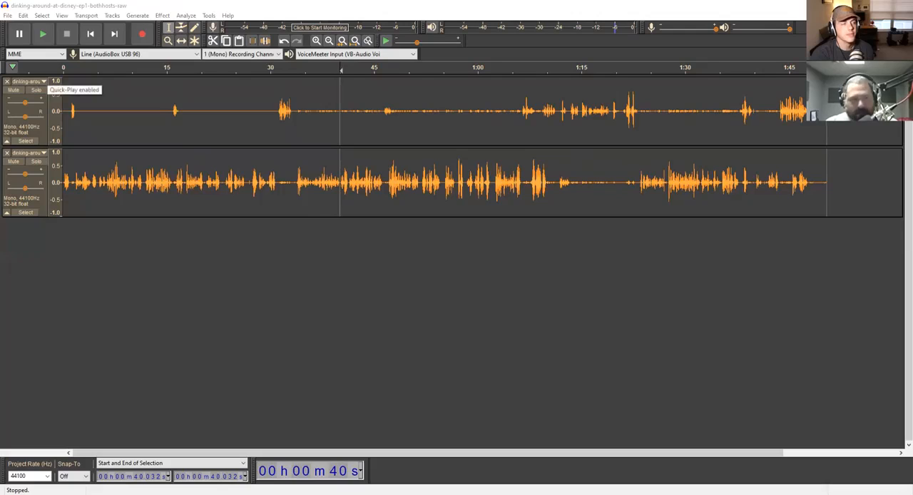
- Split the podcast's stereo track into two separate mono tracks
{"action": "left_click", "coordinate": [30, 81]}
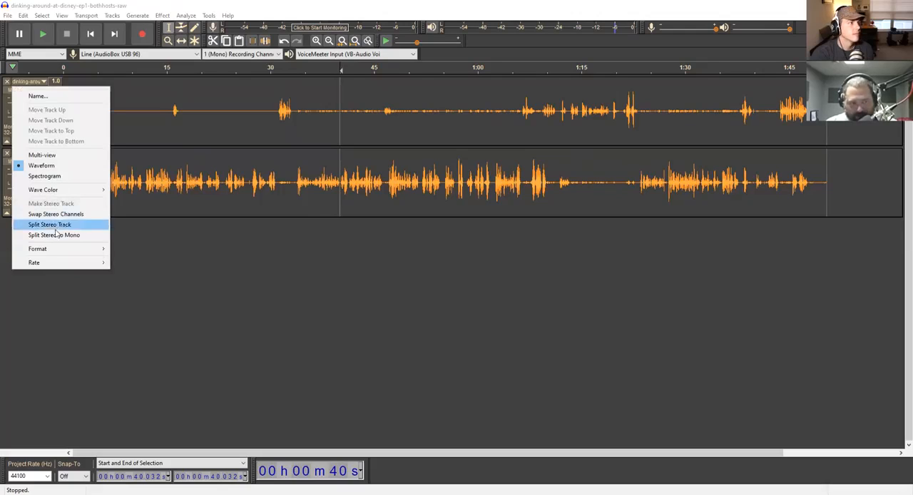
{"action": "left_click", "coordinate": [55, 236]}
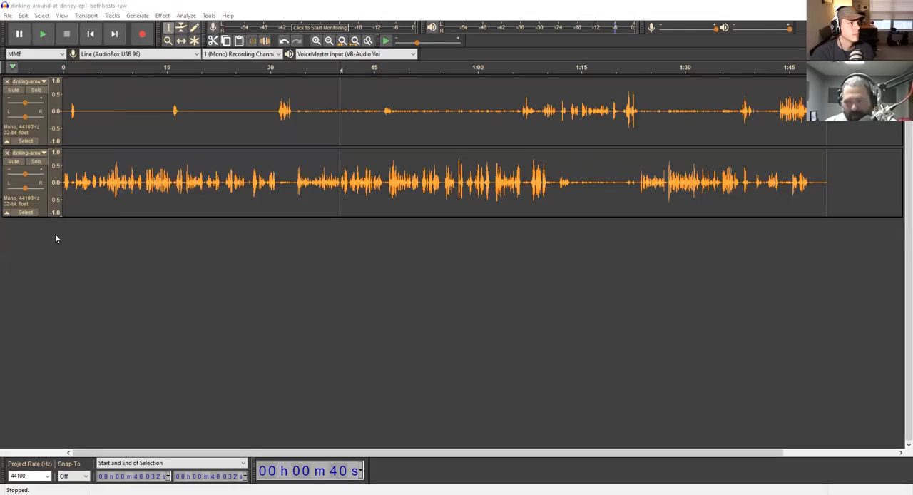
{"action": "key", "text": "space"}
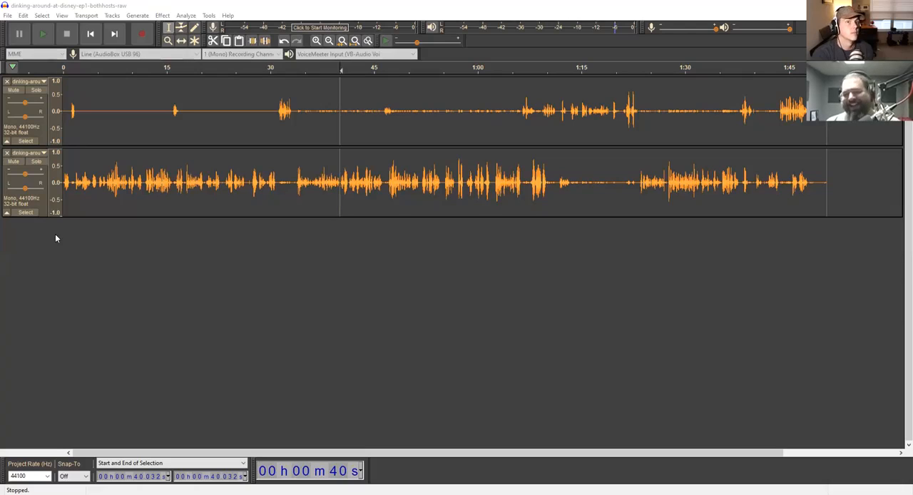
{"action": "key", "text": "space"}
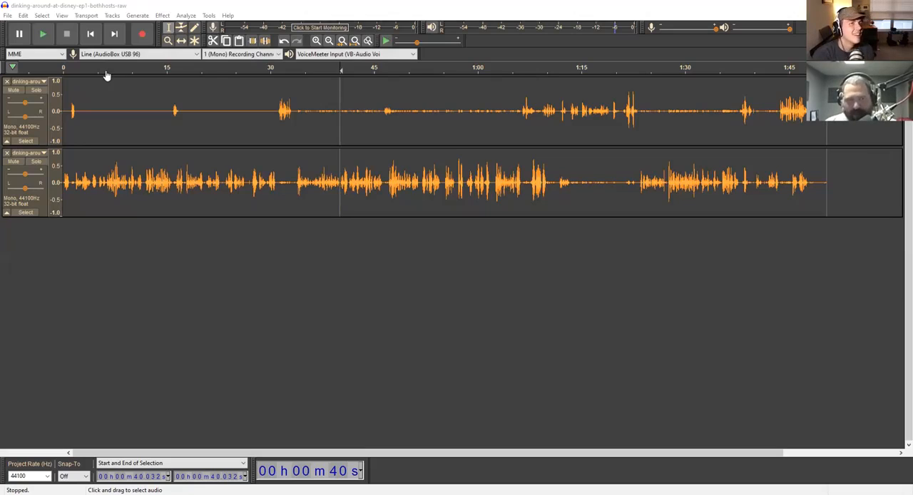
{"action": "left_click", "coordinate": [120, 13]}
{"action": "left_click", "coordinate": [113, 15]}
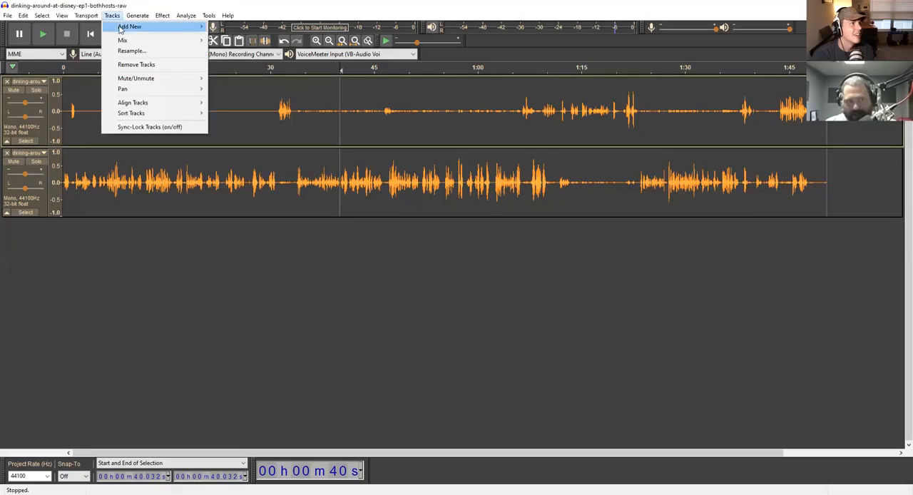
{"action": "mouse_move", "coordinate": [120, 28]}
{"action": "left_click", "coordinate": [341, 79]}
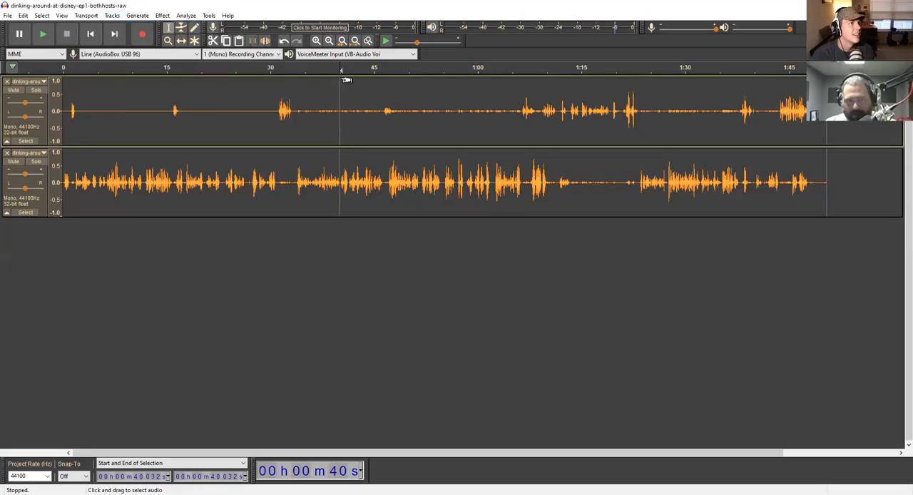
- Play both mono tracks briefly from the start, from about 31 seconds and from about 3 seconds
{"action": "left_click_drag", "start_coordinate": [340, 70], "coordinate": [57, 87]}
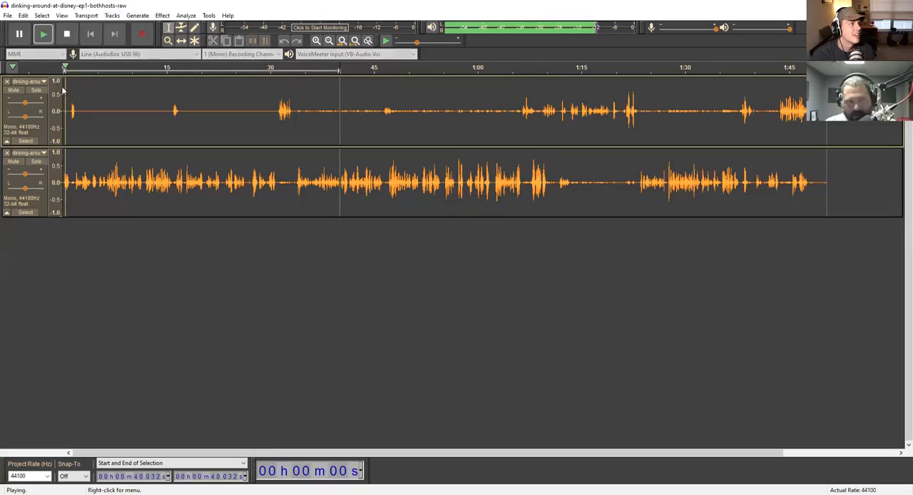
{"action": "left_click", "coordinate": [277, 68]}
{"action": "left_click", "coordinate": [263, 90]}
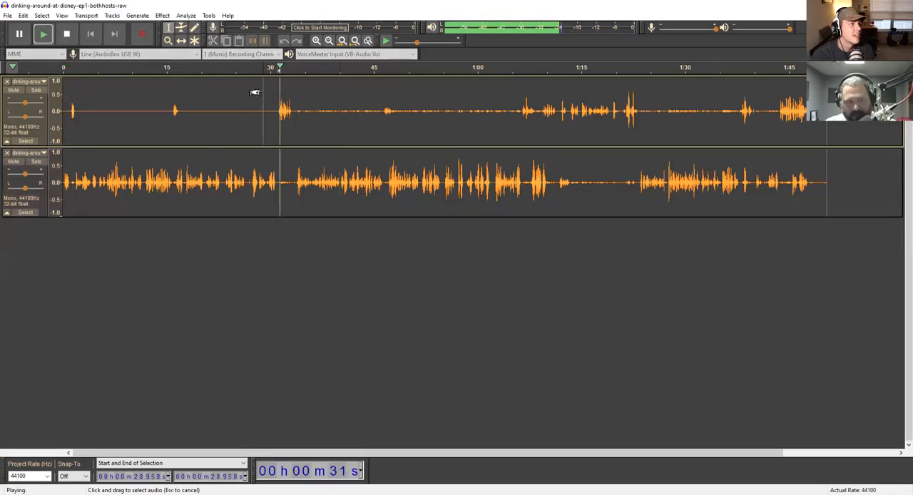
{"action": "key", "text": "space"}
{"action": "left_click", "coordinate": [82, 72]}
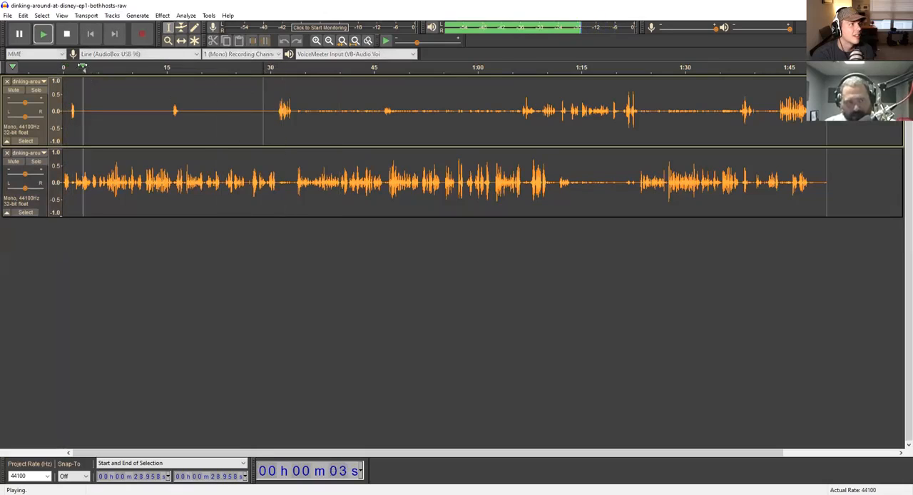
{"action": "left_click", "coordinate": [83, 72]}
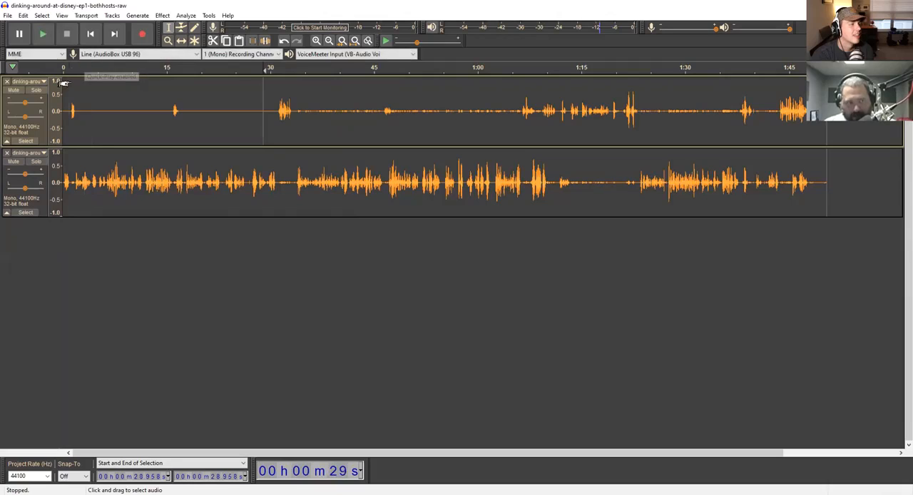
- Add a new mono track and paste the copied audio clip into it at the start of the project
{"action": "left_click", "coordinate": [70, 80]}
{"action": "key", "text": "Home"}
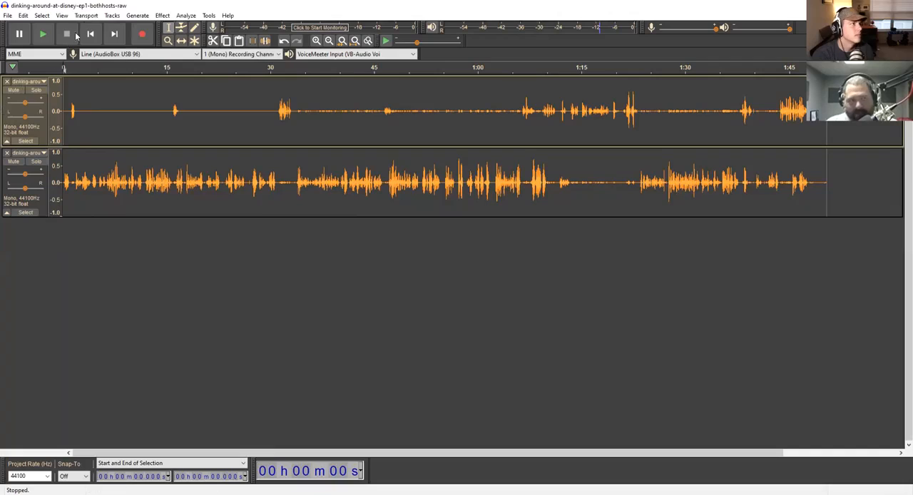
{"action": "left_click", "coordinate": [108, 16]}
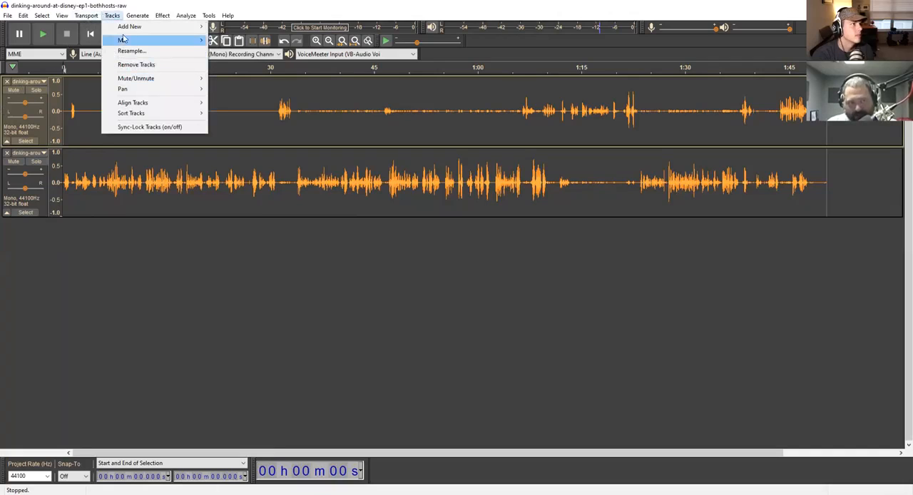
{"action": "mouse_move", "coordinate": [127, 29]}
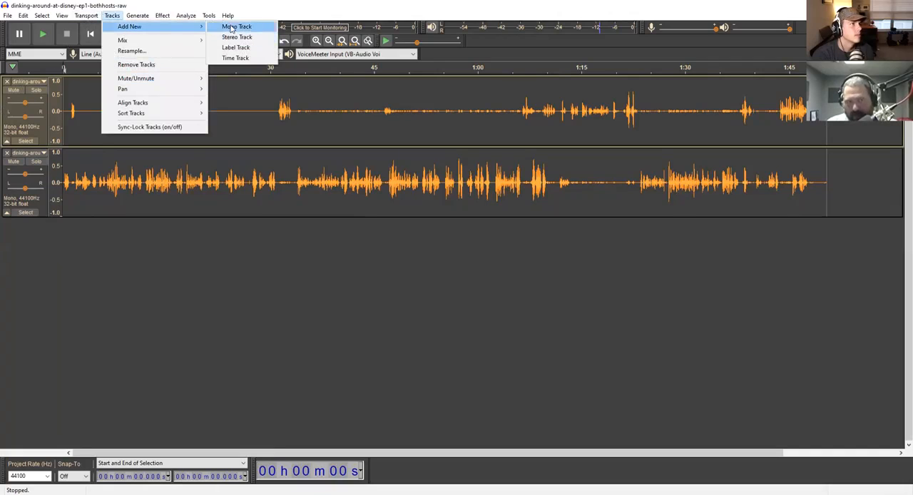
{"action": "left_click", "coordinate": [232, 28]}
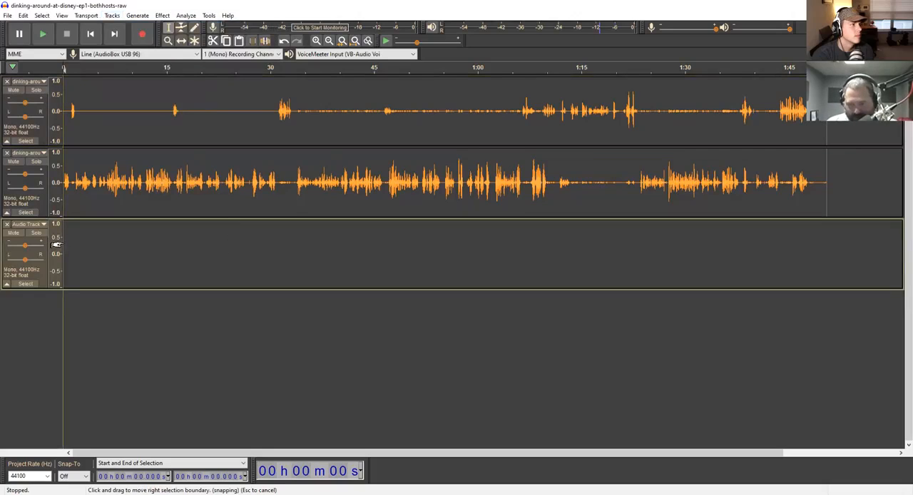
{"action": "key", "text": "ctrl+v"}
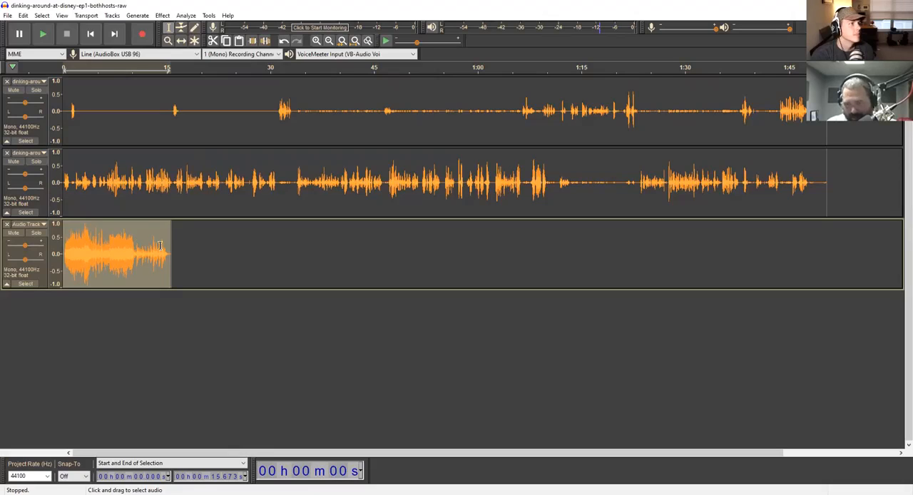
- Lower the pasted clip's volume with the Envelope tool, fading it down further between about 4 and 10 seconds
{"action": "left_click", "coordinate": [182, 29]}
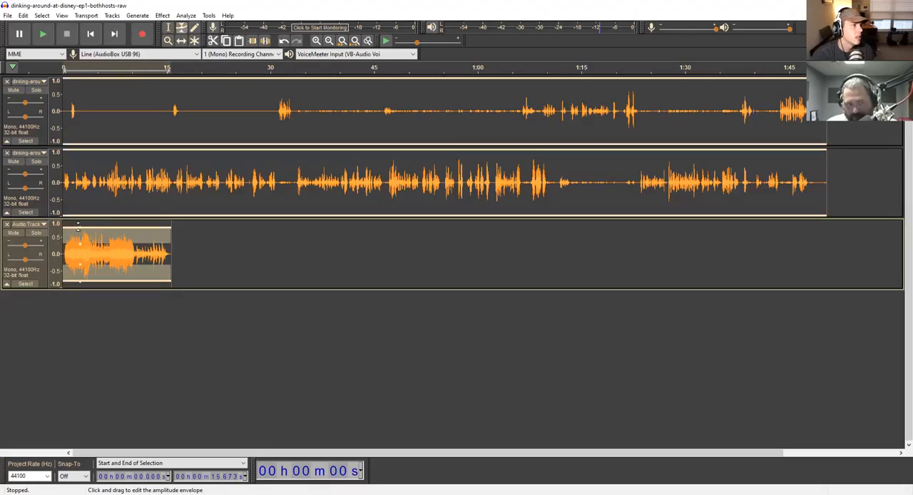
{"action": "mouse_move", "coordinate": [80, 227]}
{"action": "left_mouse_down"}
{"action": "mouse_move", "coordinate": [85, 251]}
{"action": "mouse_move", "coordinate": [87, 224]}
{"action": "mouse_move", "coordinate": [87, 236]}
{"action": "mouse_move", "coordinate": [95, 229]}
{"action": "left_mouse_up"}
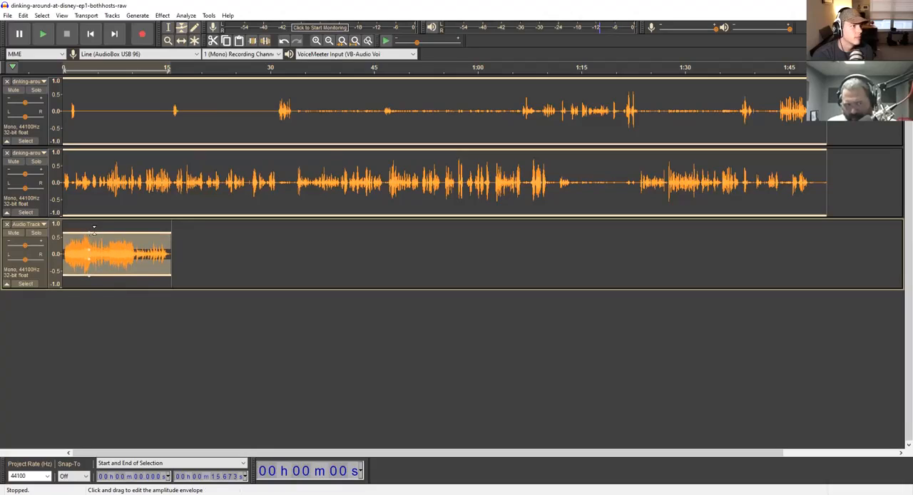
{"action": "left_click", "coordinate": [100, 231]}
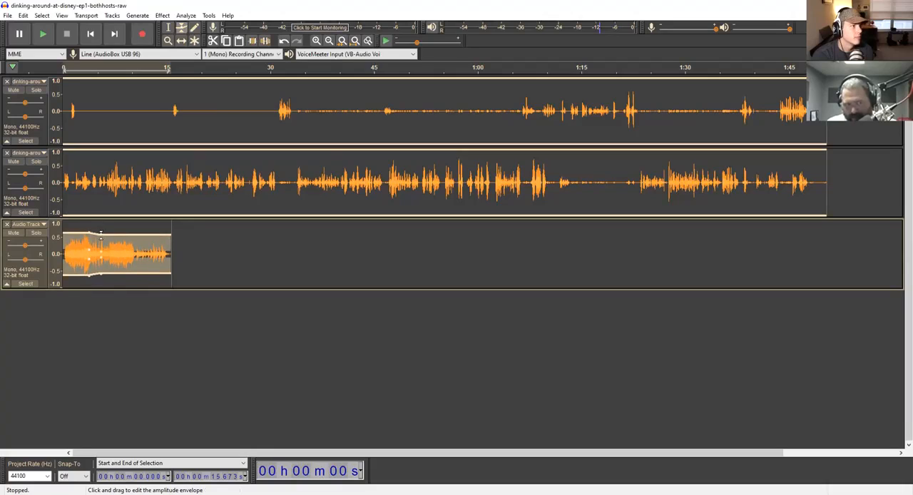
{"action": "left_click_drag", "start_coordinate": [100, 233], "coordinate": [132, 243]}
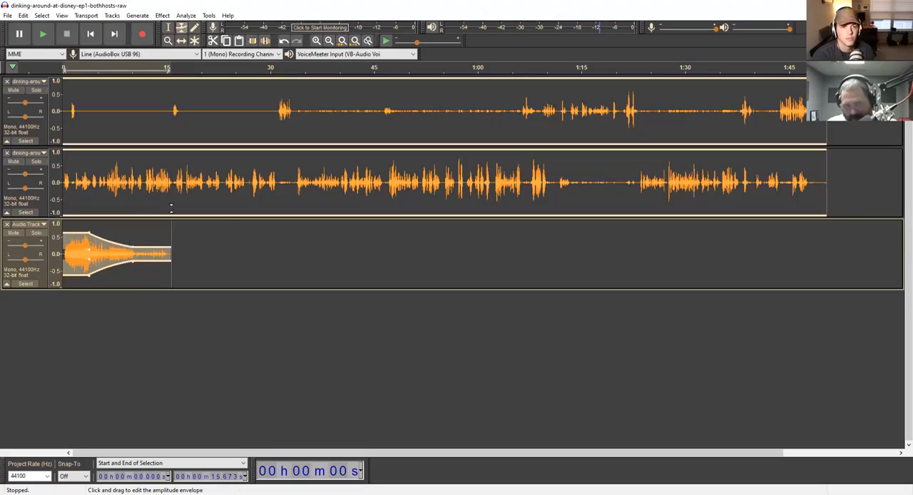
{"action": "left_click", "coordinate": [300, 381]}
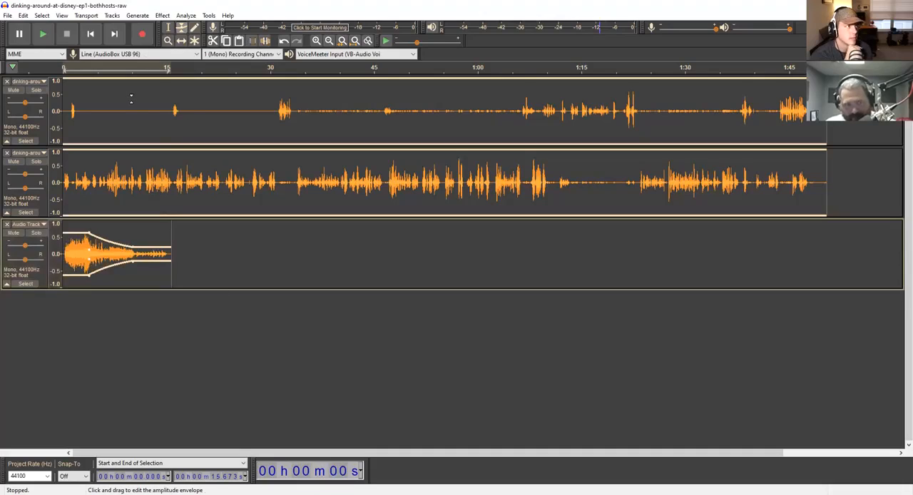
- Shift both host tracks so they start together at about 6 seconds, over the pasted clip's fade, and play the overlap from near the start
{"action": "left_click", "coordinate": [168, 28]}
{"action": "left_click", "coordinate": [189, 86]}
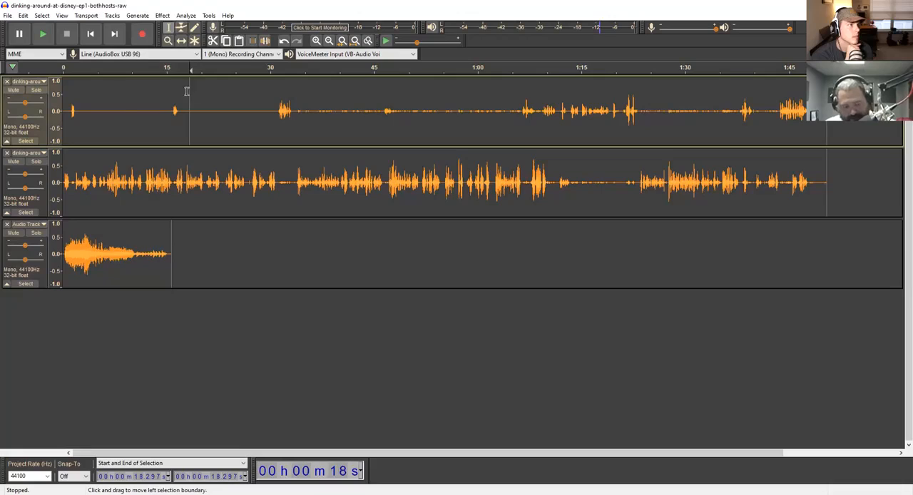
{"action": "left_click", "coordinate": [54, 174], "text": "ctrl"}
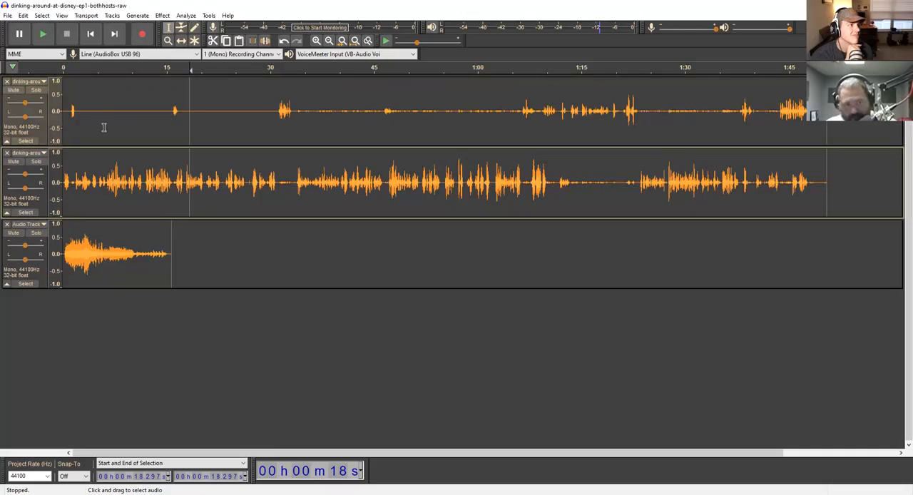
{"action": "left_click", "coordinate": [182, 42]}
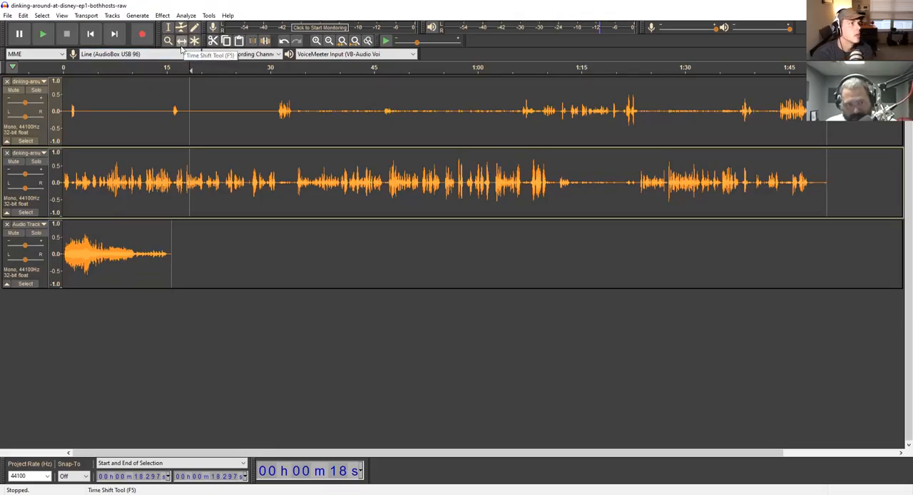
{"action": "left_click_drag", "start_coordinate": [128, 100], "coordinate": [174, 102]}
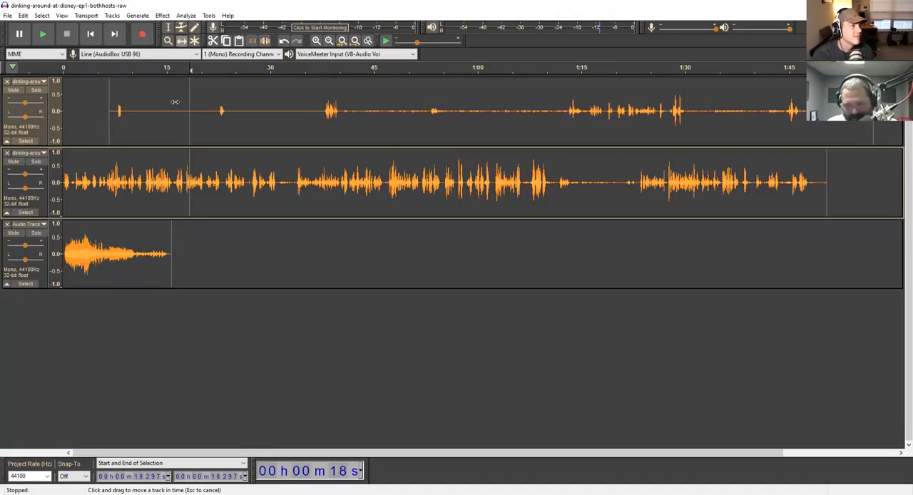
{"action": "left_click_drag", "start_coordinate": [175, 102], "coordinate": [170, 102]}
{"action": "left_click_drag", "start_coordinate": [117, 164], "coordinate": [138, 162]}
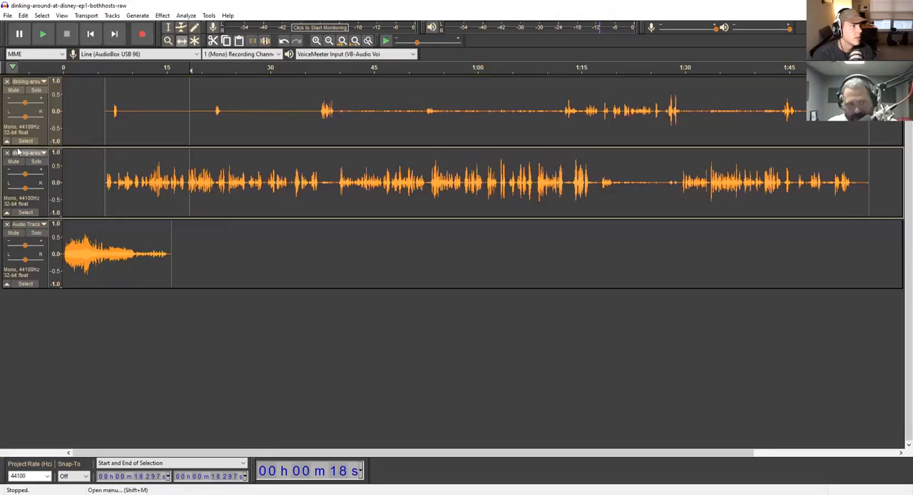
{"action": "left_click", "coordinate": [67, 68]}
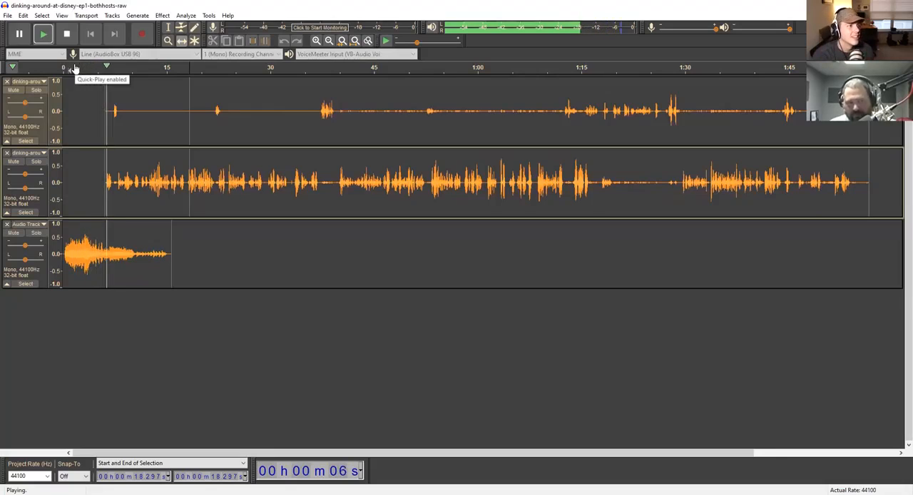
- Reduce the intro clip's volume with the Envelope tool and shorten its fade so it runs from about 4 to 6 seconds
{"action": "key", "text": "space"}
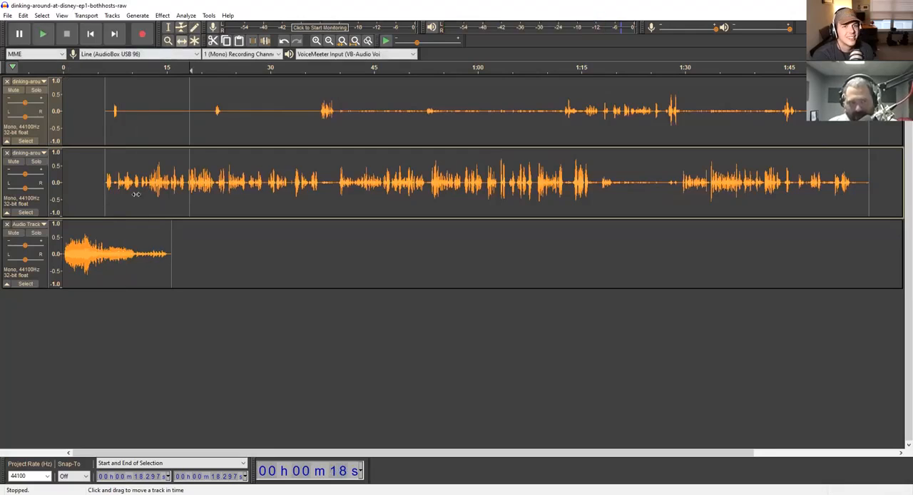
{"action": "left_click", "coordinate": [118, 265]}
{"action": "left_click", "coordinate": [181, 27]}
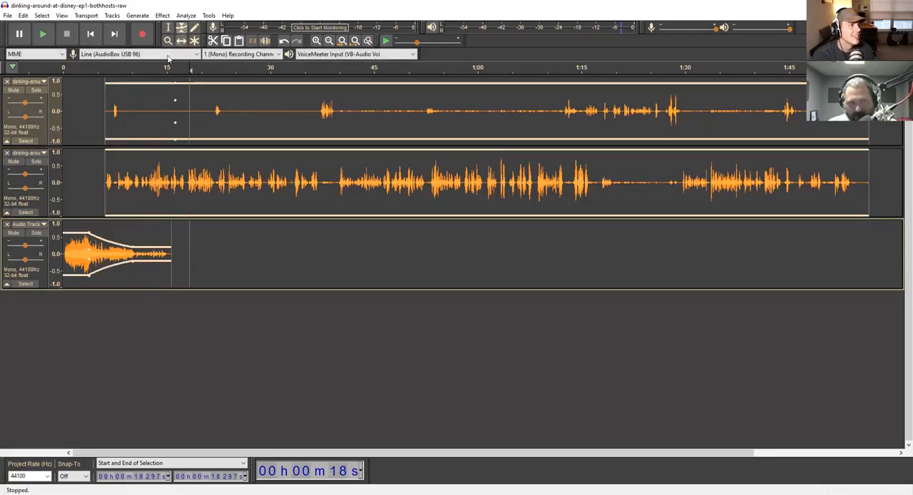
{"action": "left_click_drag", "start_coordinate": [88, 227], "coordinate": [105, 245]}
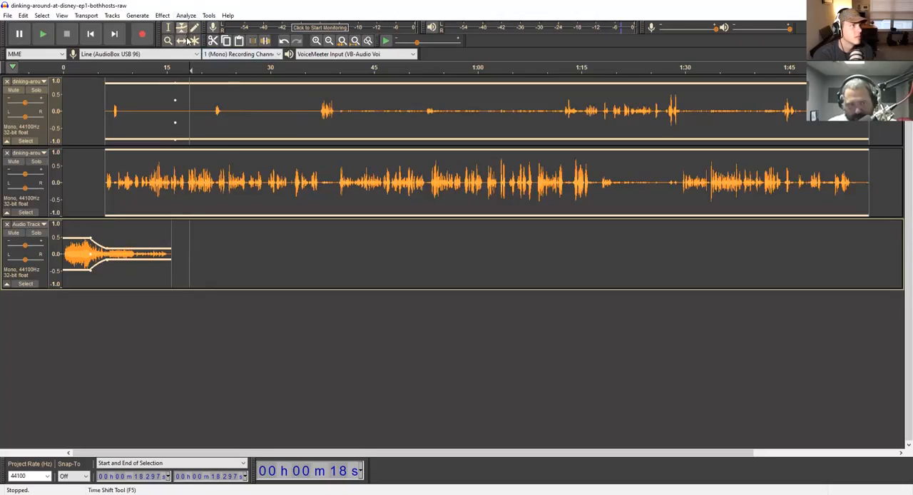
- Shift the intro clip to start at about 1.8 seconds and play the mix from near the beginning
{"action": "left_click", "coordinate": [187, 41]}
{"action": "left_click_drag", "start_coordinate": [88, 226], "coordinate": [98, 226]}
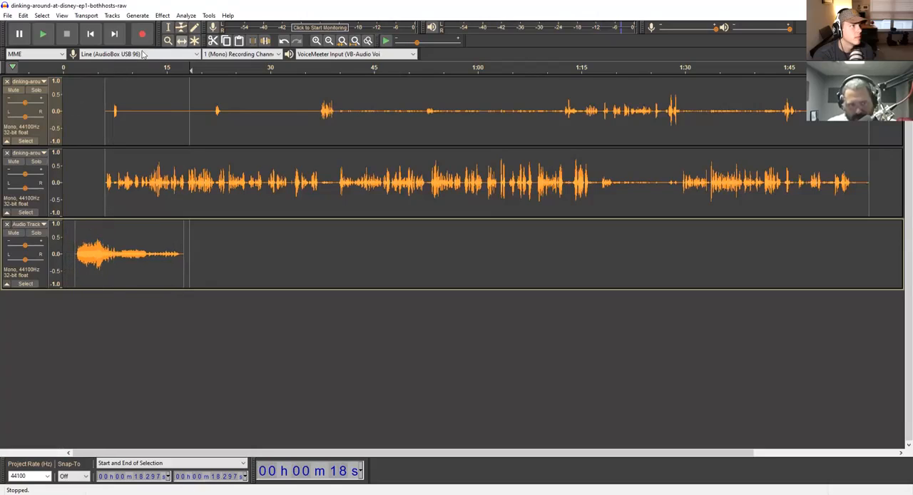
{"action": "left_click", "coordinate": [168, 27]}
{"action": "left_click", "coordinate": [65, 68]}
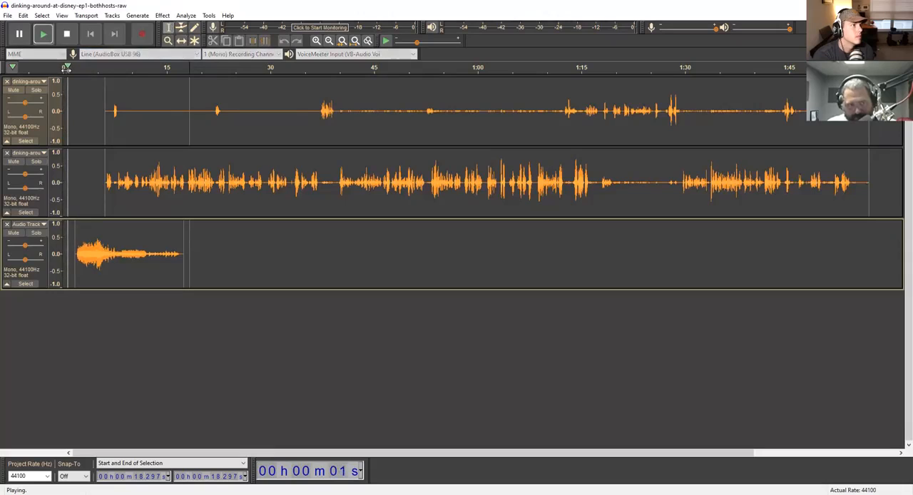
{"action": "key", "text": "space"}
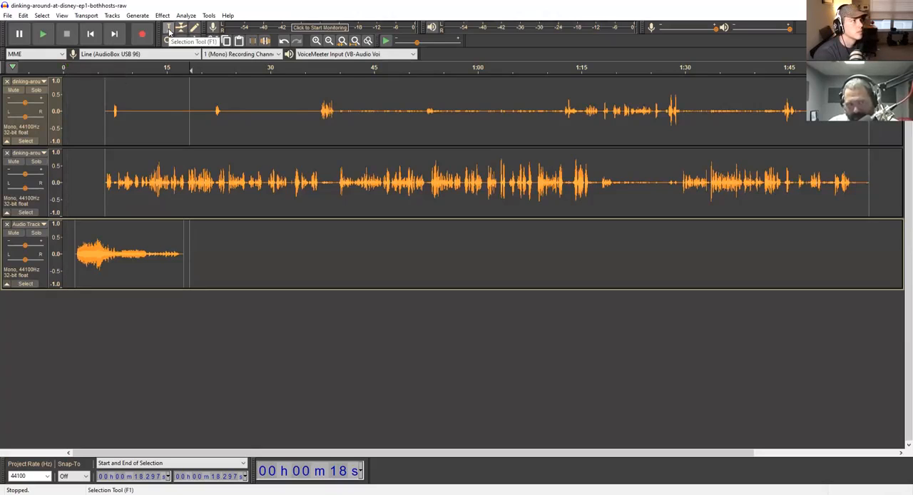
{"action": "left_click", "coordinate": [69, 70]}
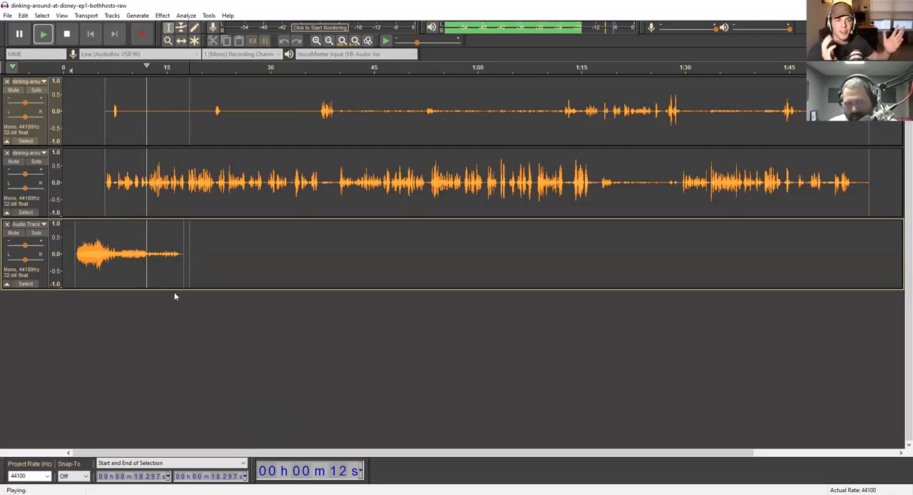
{"action": "left_click", "coordinate": [119, 242]}
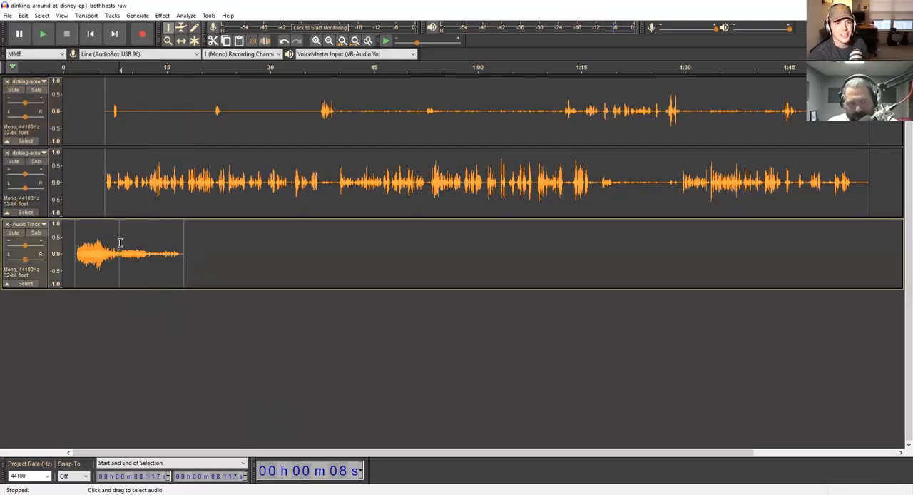
- Lower the intro clip's whole volume envelope further and play the mix from about 3 seconds to check the balance
{"action": "double_click", "coordinate": [119, 243]}
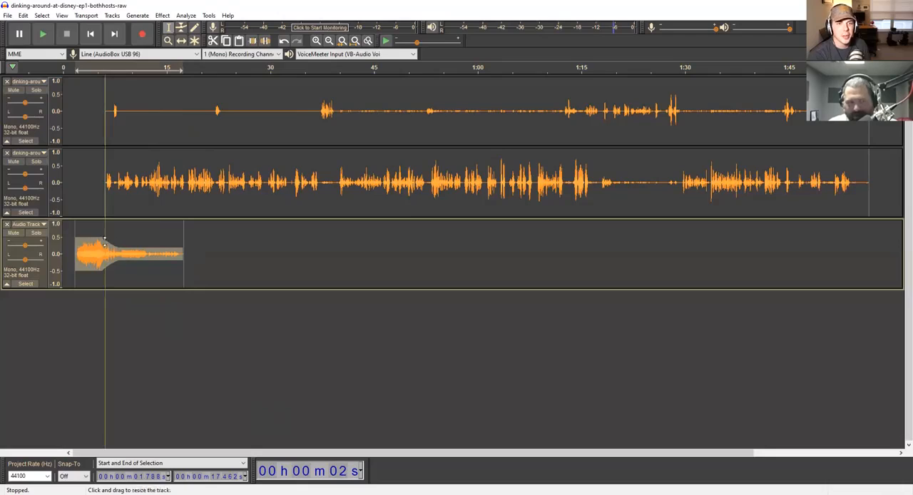
{"action": "left_click", "coordinate": [193, 40]}
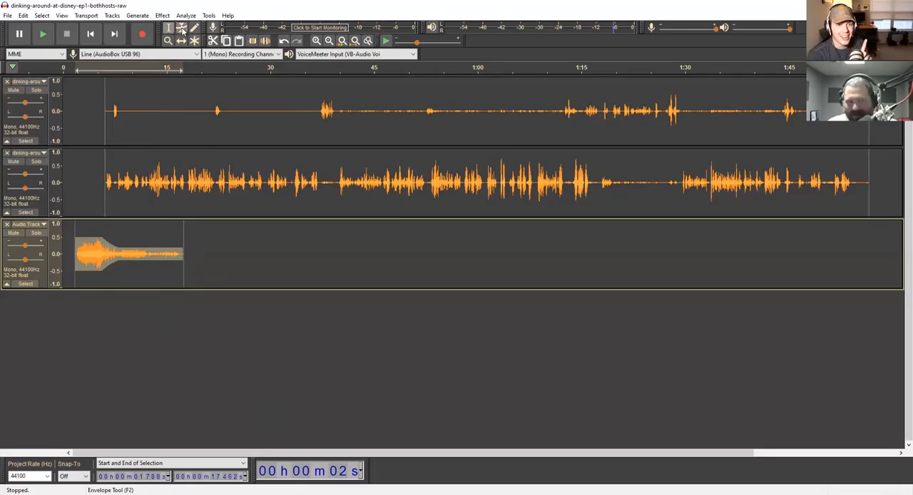
{"action": "left_click_drag", "start_coordinate": [101, 237], "coordinate": [119, 255]}
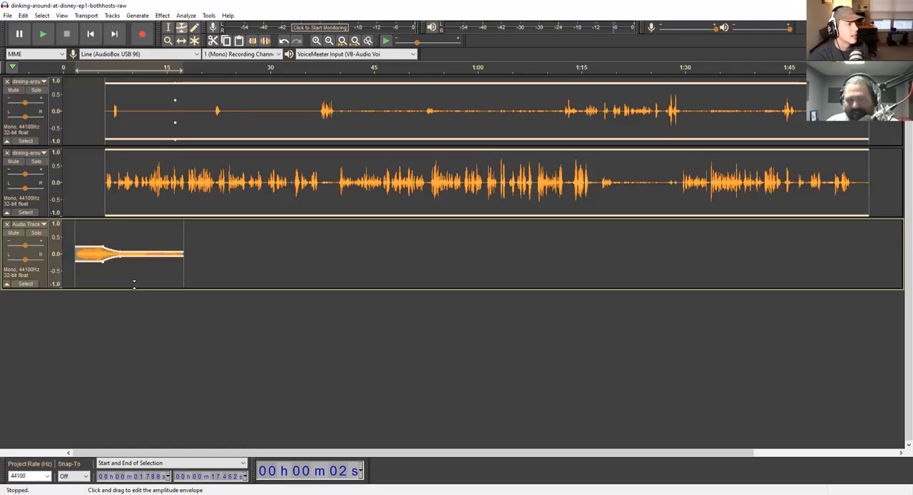
{"action": "left_click", "coordinate": [85, 66]}
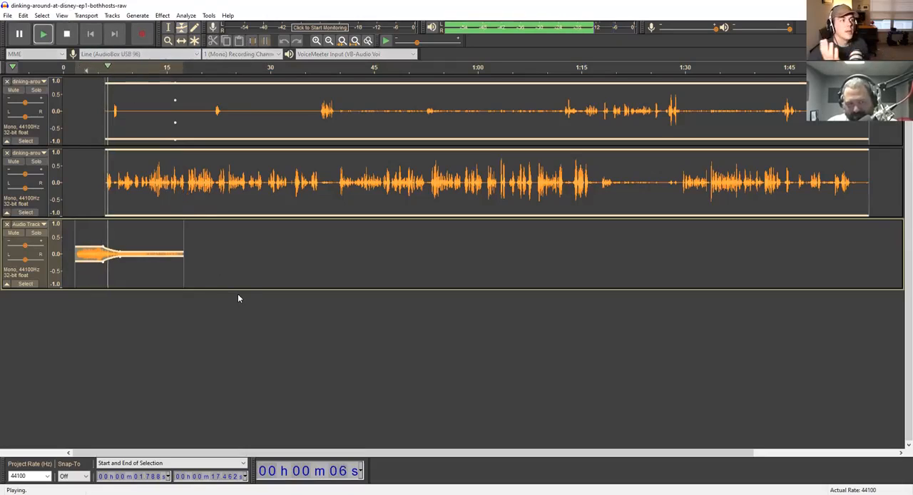
{"action": "key", "text": "space"}
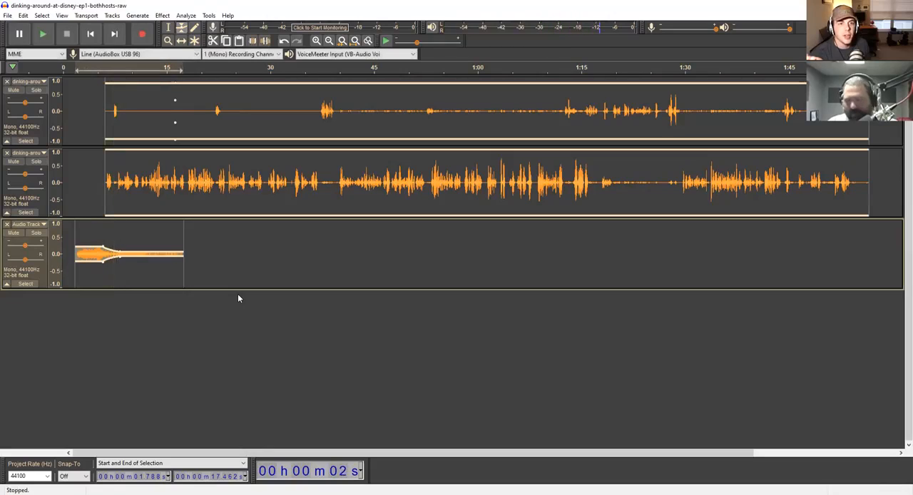
{"action": "left_click", "coordinate": [210, 309]}
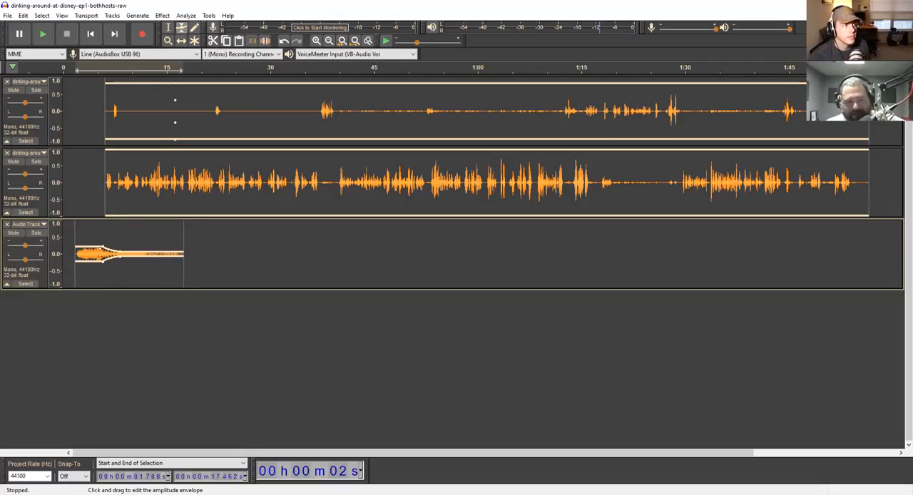
- Amplify the whole intro clip by -2 dB and play the mix from about 2 seconds
{"action": "left_click", "coordinate": [165, 27]}
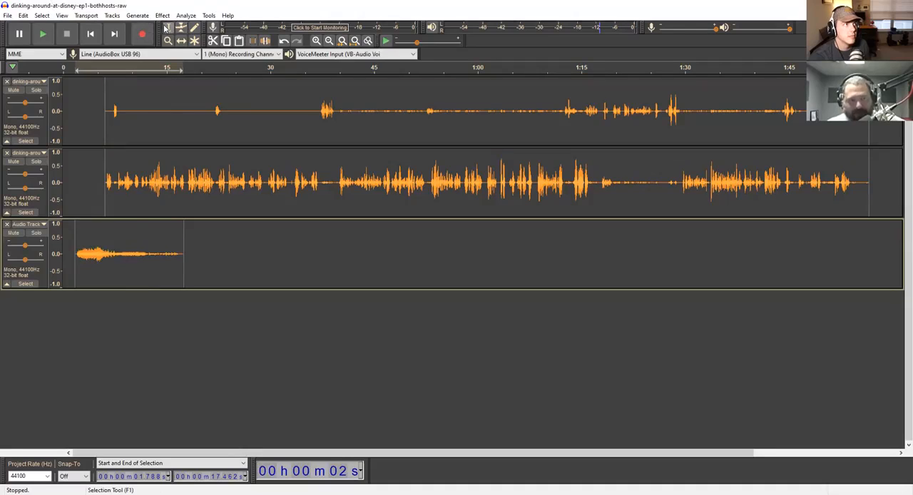
{"action": "double_click", "coordinate": [133, 236]}
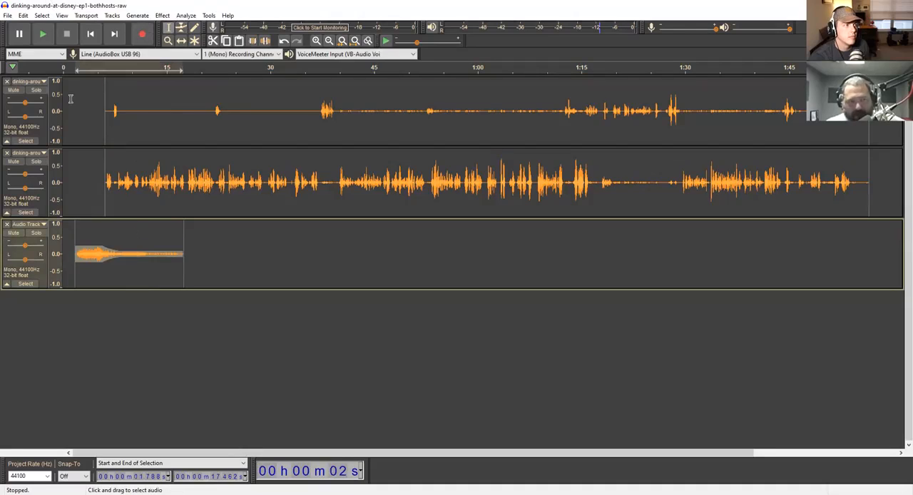
{"action": "left_click", "coordinate": [164, 15]}
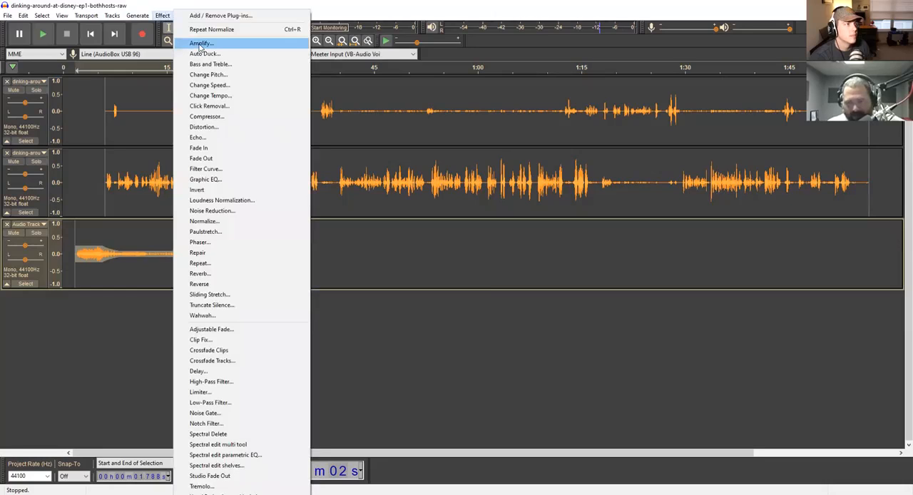
{"action": "left_click", "coordinate": [200, 44]}
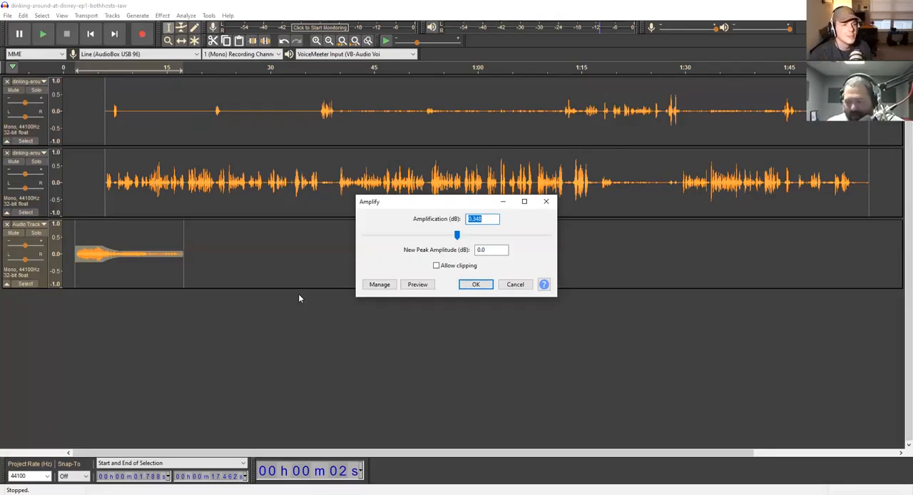
{"action": "type", "text": "-"}
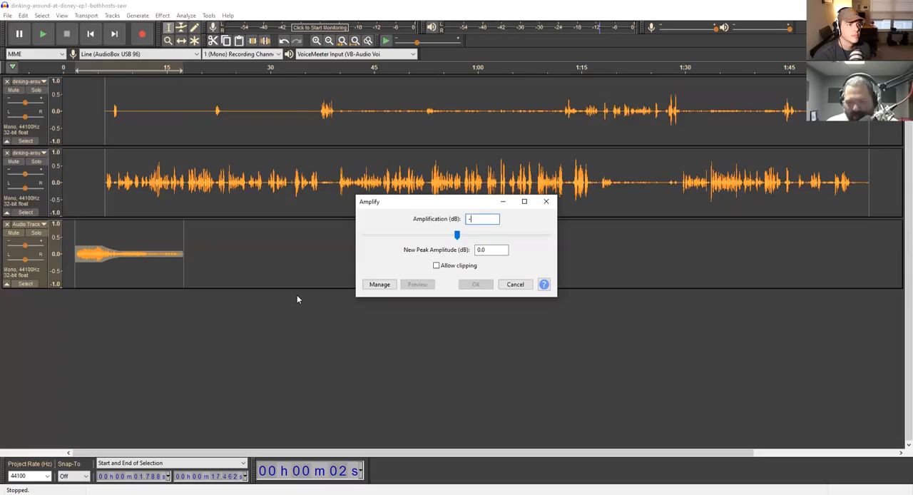
{"action": "type", "text": "2"}
{"action": "key", "text": "Return"}
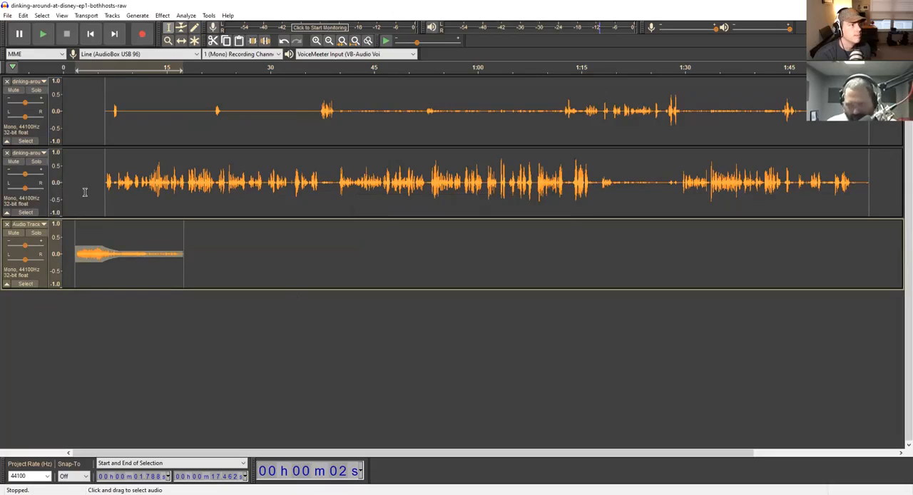
{"action": "left_click", "coordinate": [72, 66]}
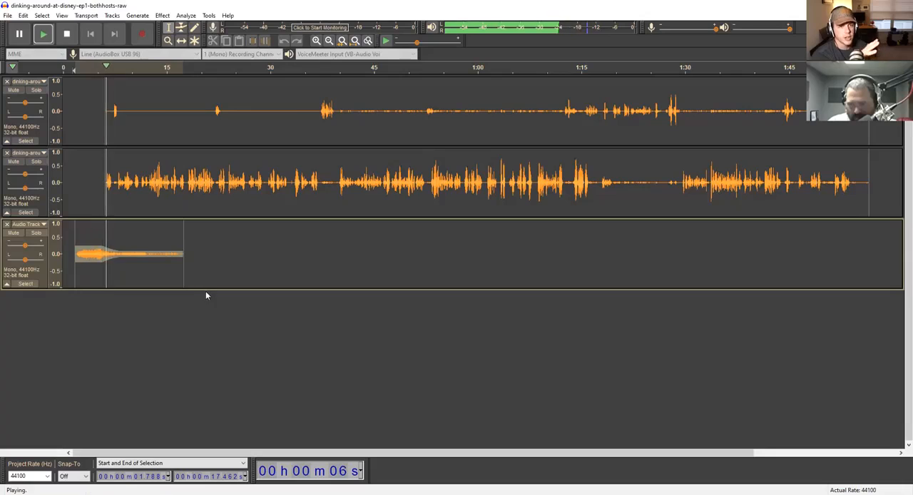
{"action": "key", "text": "space"}
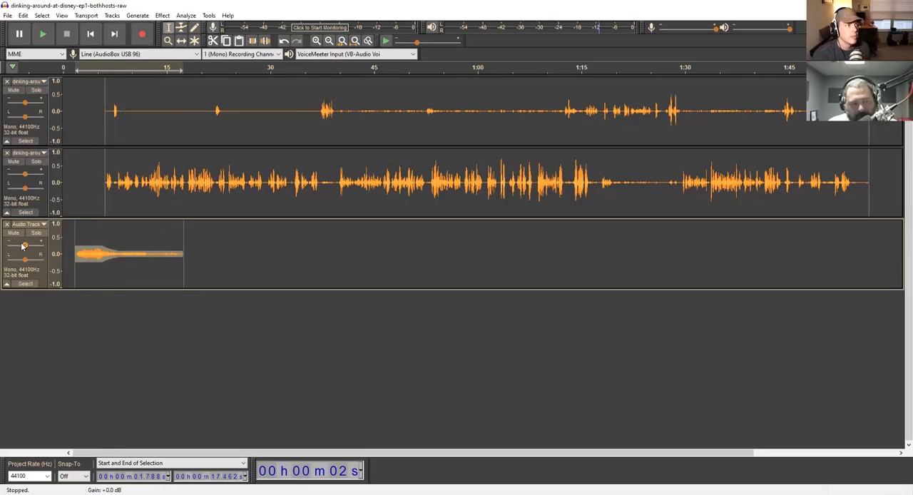
{"action": "mouse_move", "coordinate": [25, 248]}
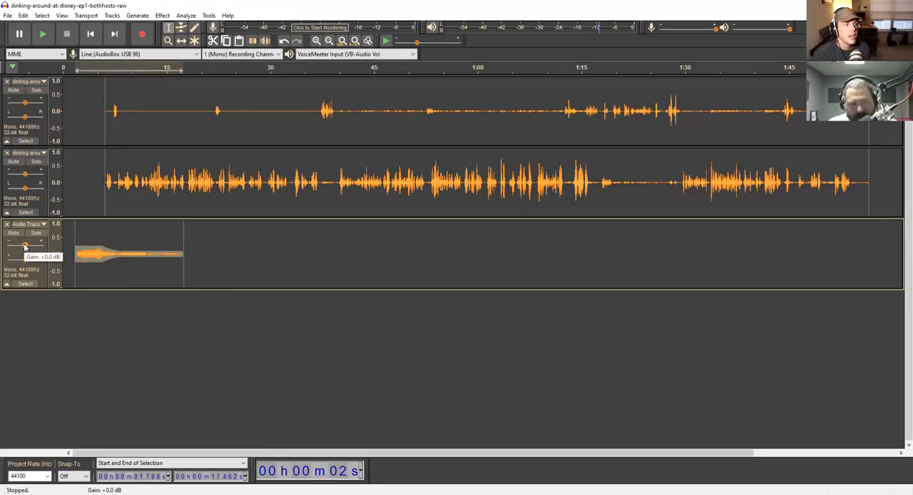
{"action": "left_click_drag", "start_coordinate": [25, 248], "coordinate": [25, 247]}
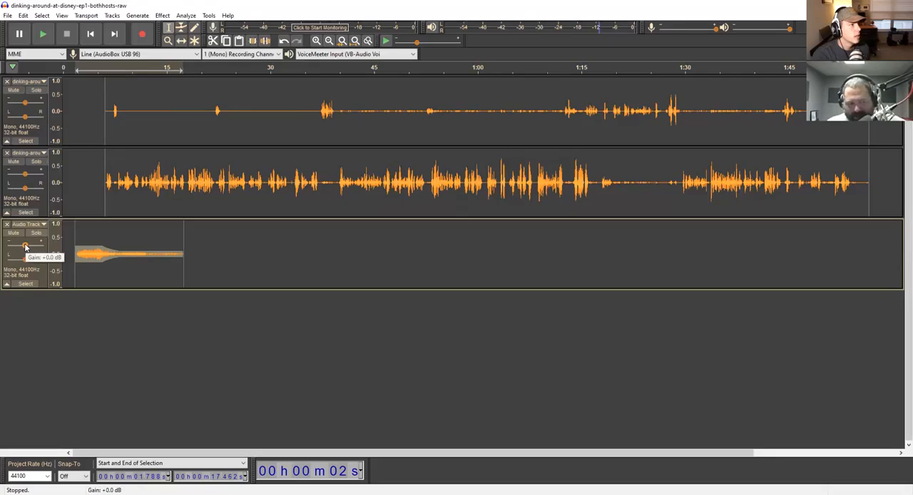
{"action": "left_click_drag", "start_coordinate": [25, 246], "coordinate": [25, 246]}
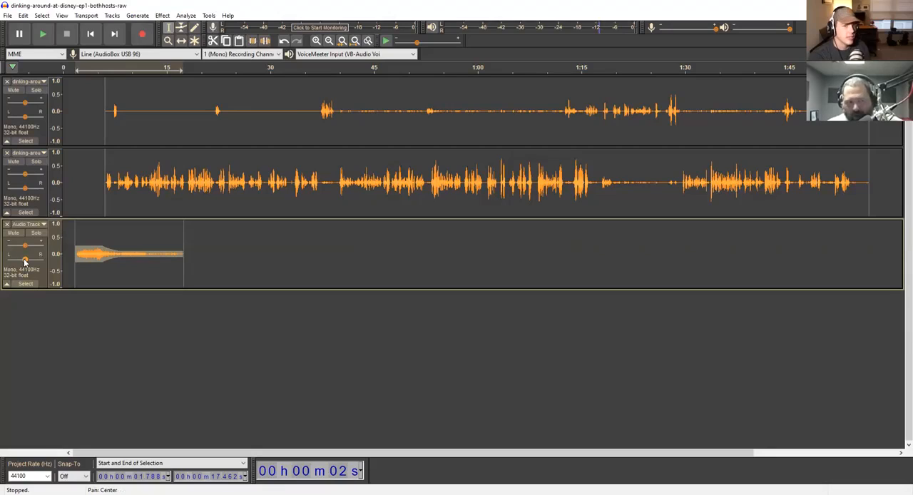
{"action": "mouse_move", "coordinate": [24, 262]}
{"action": "left_mouse_down"}
{"action": "mouse_move", "coordinate": [46, 261]}
{"action": "mouse_move", "coordinate": [4, 265]}
{"action": "mouse_move", "coordinate": [24, 262]}
{"action": "left_mouse_up"}
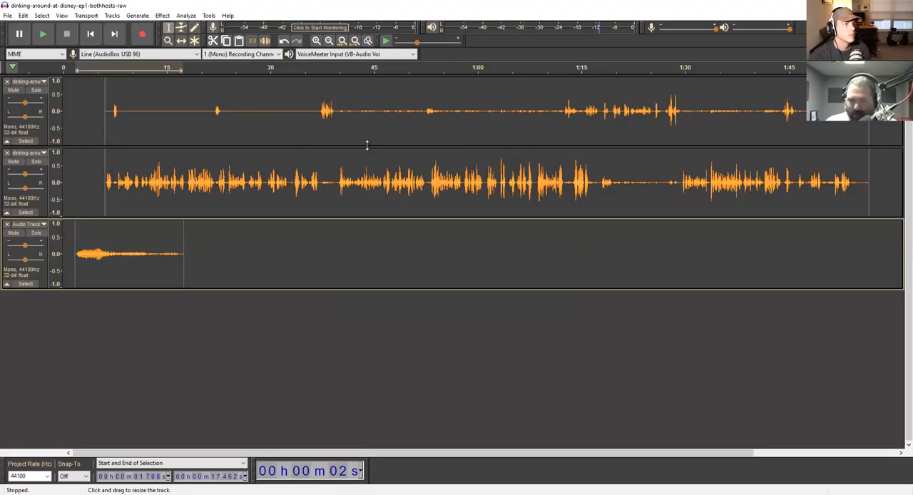
{"action": "left_click", "coordinate": [601, 194]}
{"action": "left_click", "coordinate": [611, 194]}
{"action": "left_click", "coordinate": [669, 197]}
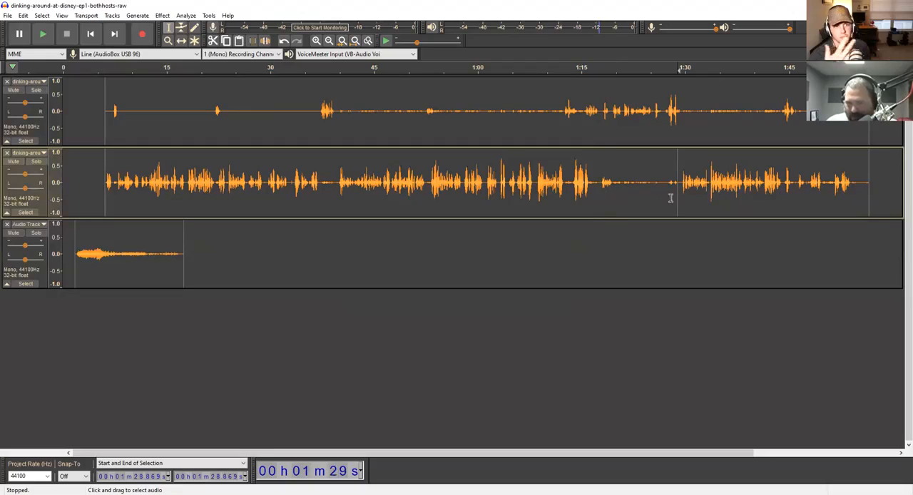
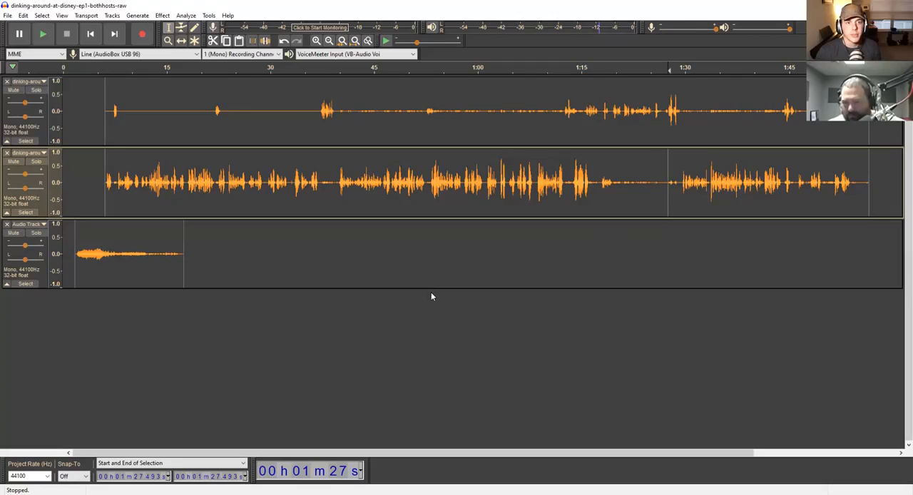
- Place the cursor at the end of the hosts' audio, about 1:56.6, and enable recording on a new track in the preferences
{"action": "left_click", "coordinate": [871, 264]}
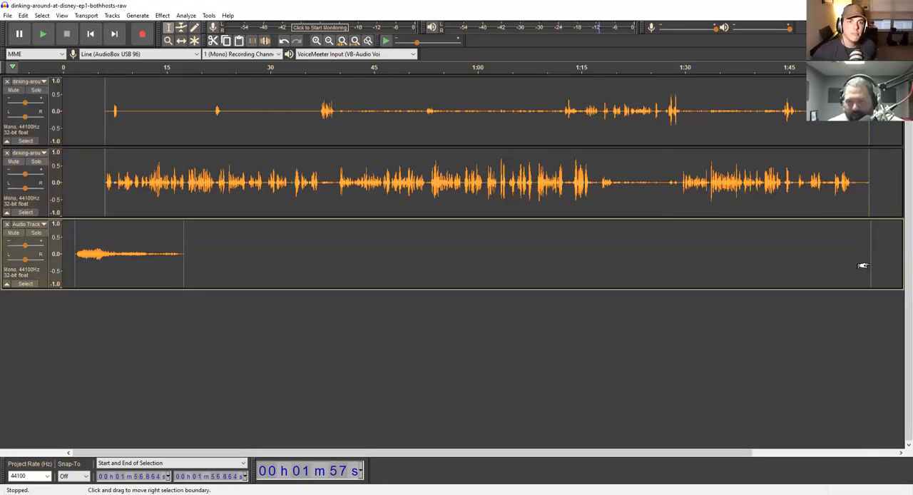
{"action": "left_click", "coordinate": [870, 257]}
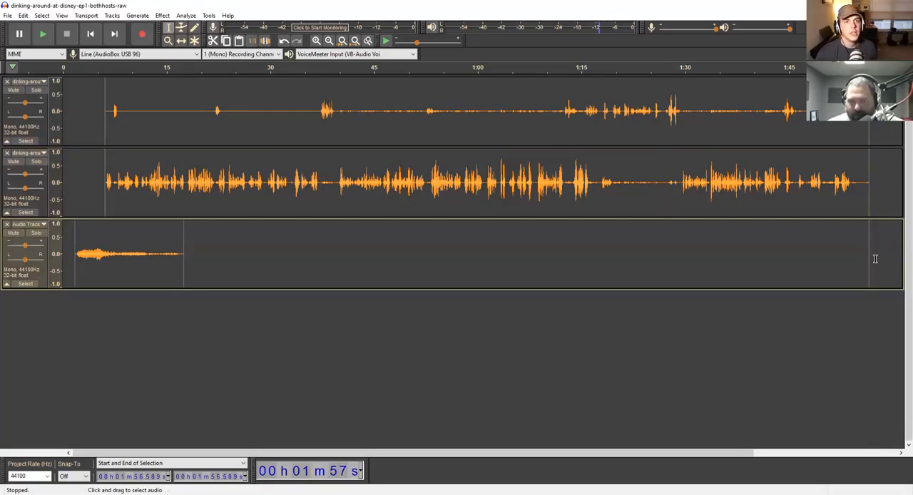
{"action": "left_click", "coordinate": [23, 15]}
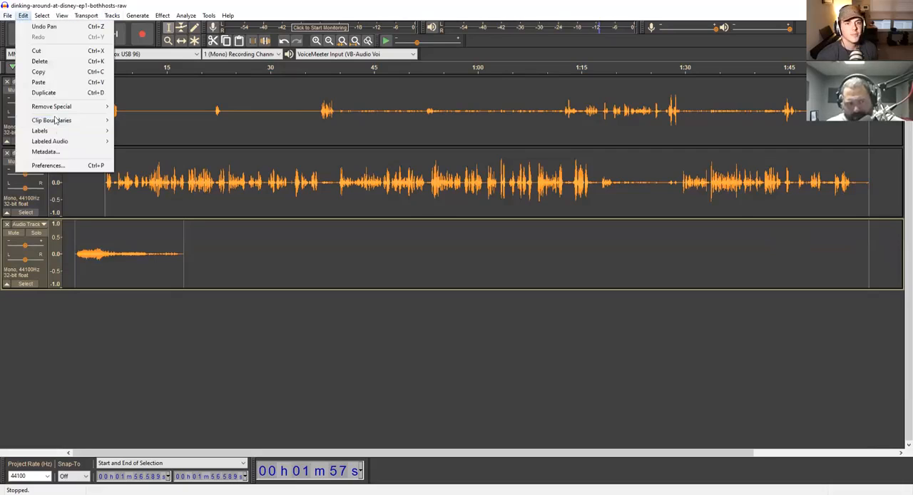
{"action": "left_click", "coordinate": [69, 165]}
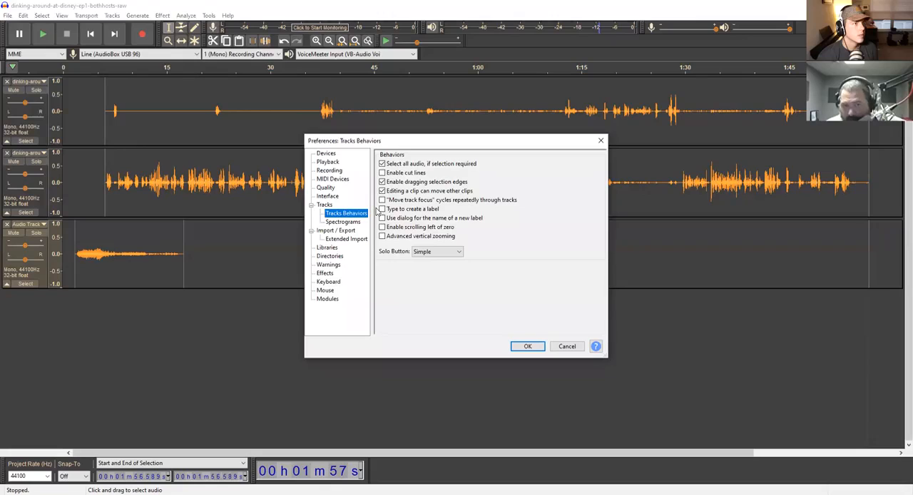
{"action": "left_click", "coordinate": [330, 170]}
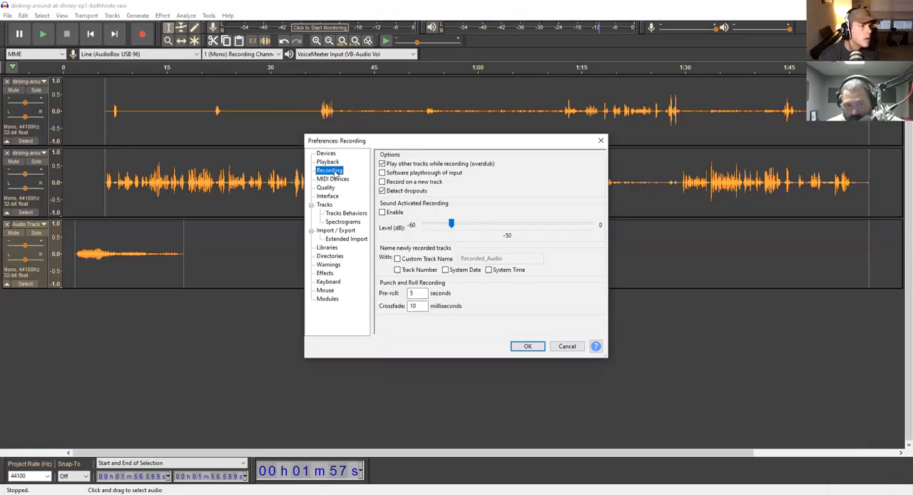
{"action": "left_click", "coordinate": [382, 183]}
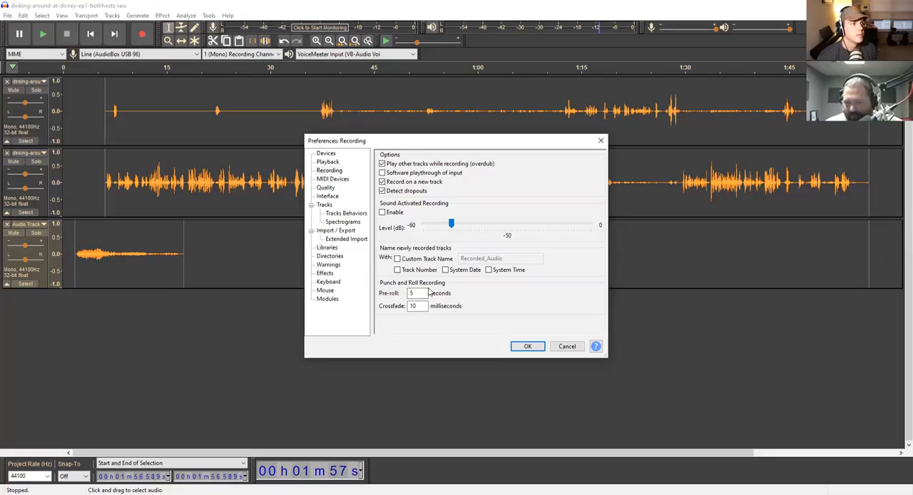
{"action": "left_click", "coordinate": [531, 348]}
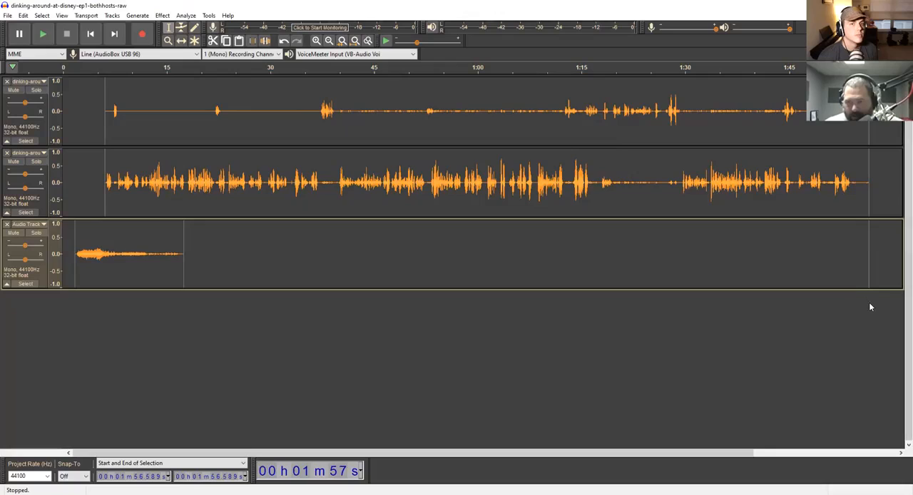
- Record a new mono track about 24 seconds long from the end of the hosts' audio and delete its silent lead-in of about 4.6 seconds
{"action": "left_click", "coordinate": [863, 253]}
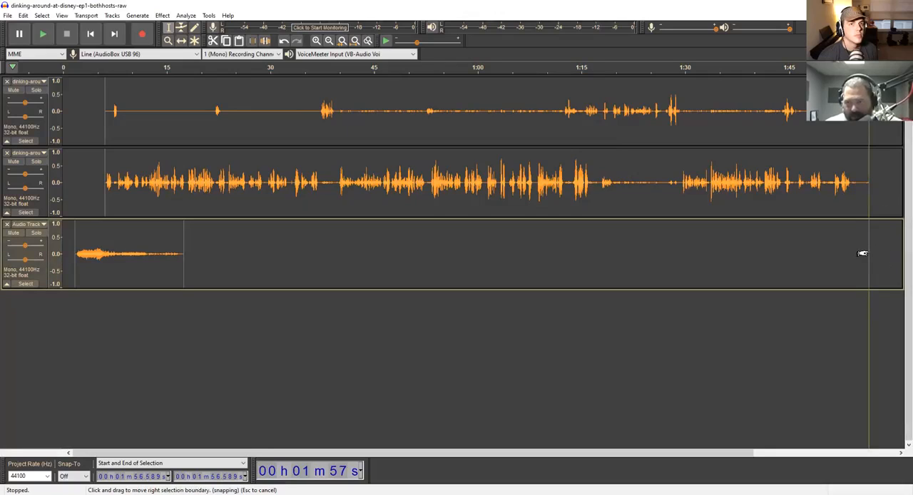
{"action": "left_click", "coordinate": [142, 34]}
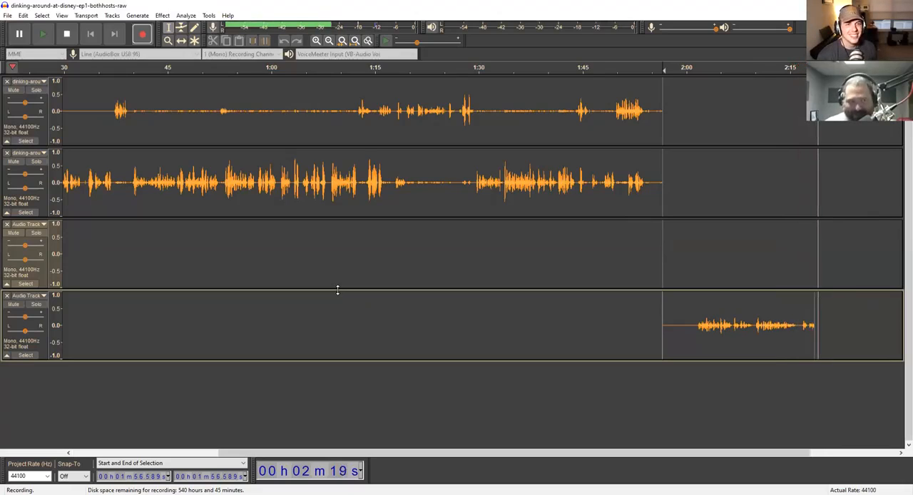
{"action": "key", "text": "space"}
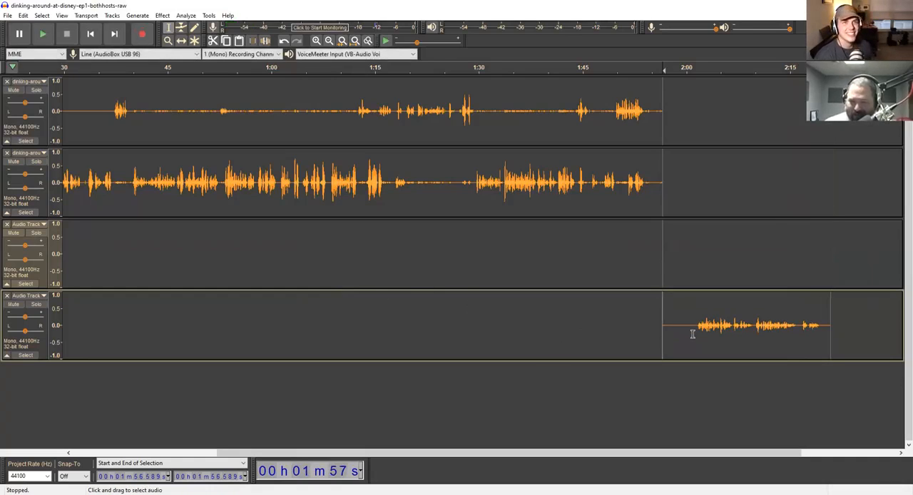
{"action": "left_click_drag", "start_coordinate": [693, 334], "coordinate": [662, 335]}
{"action": "key", "text": "Delete"}
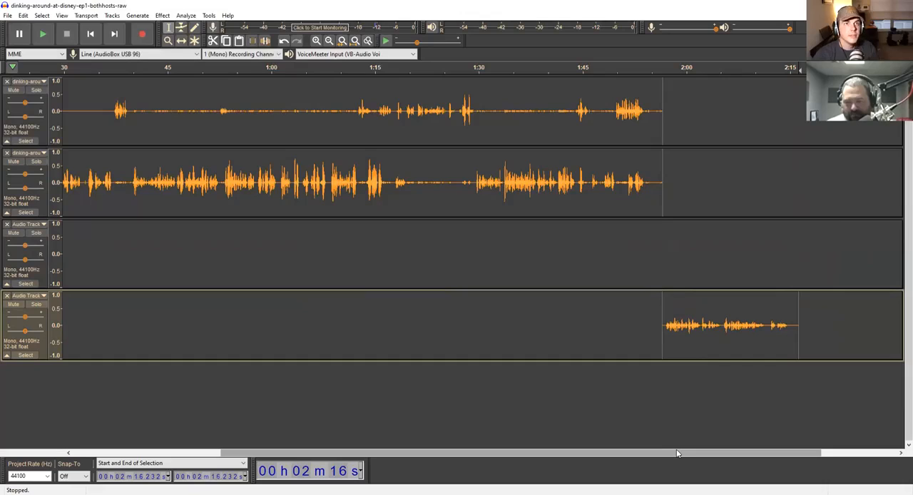
- Review the Recording preferences, including the new-track option, and close them without changes
{"action": "left_click", "coordinate": [5, 15]}
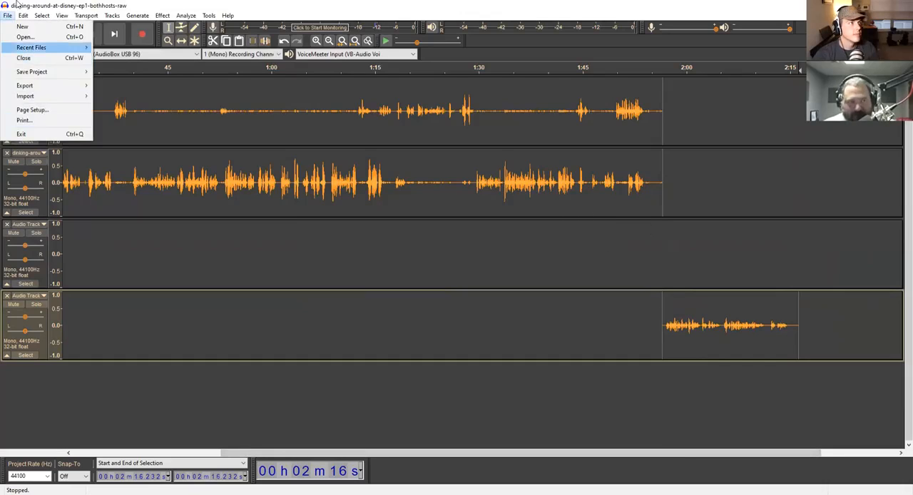
{"action": "mouse_move", "coordinate": [23, 15]}
{"action": "left_click", "coordinate": [81, 166]}
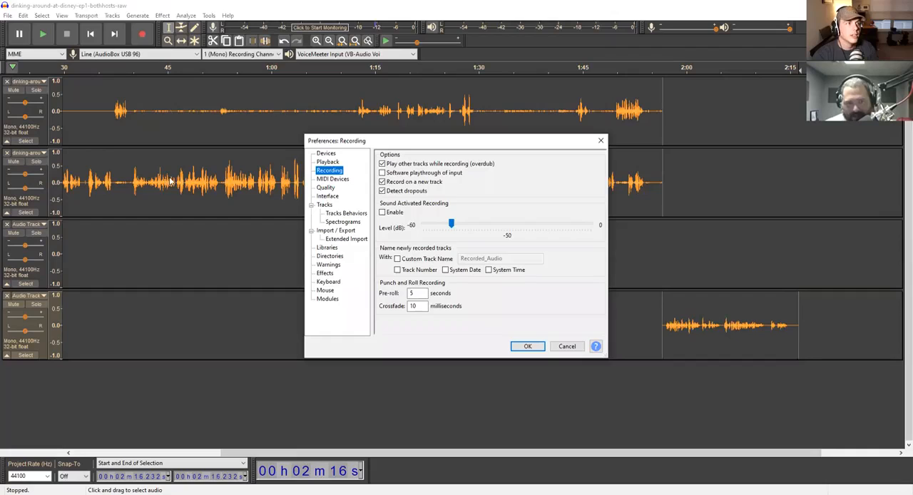
{"action": "left_click", "coordinate": [596, 142]}
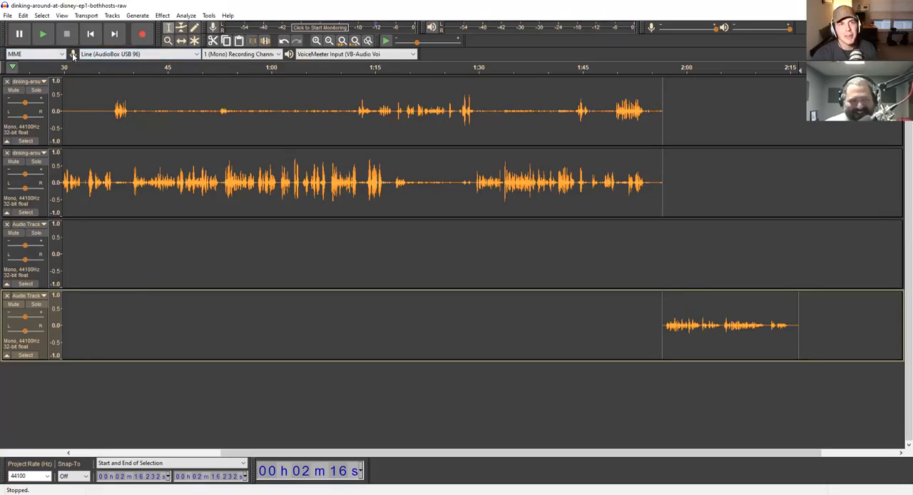
- Review the recording device, playback device and channel choices, keeping Line (AudioBox USB 96), VoiceMeeter Input and 1 (Mono) Recording Channel
{"action": "left_click", "coordinate": [198, 57]}
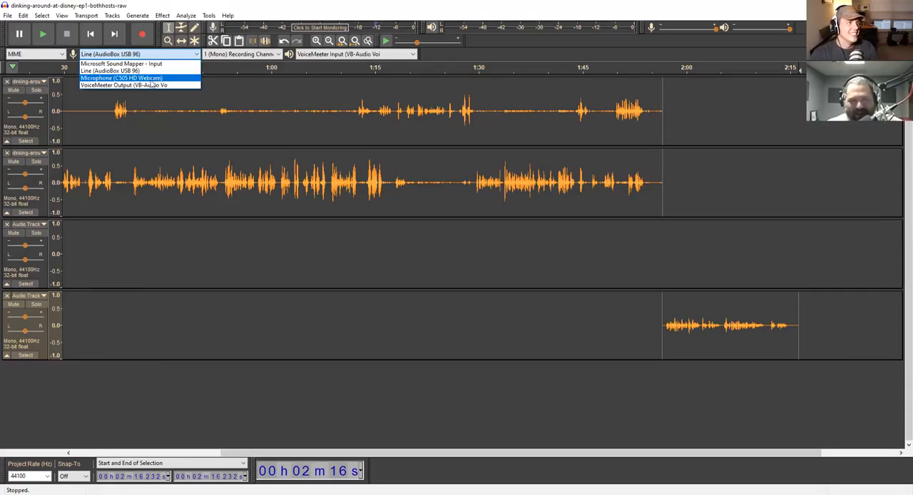
{"action": "left_click", "coordinate": [116, 72]}
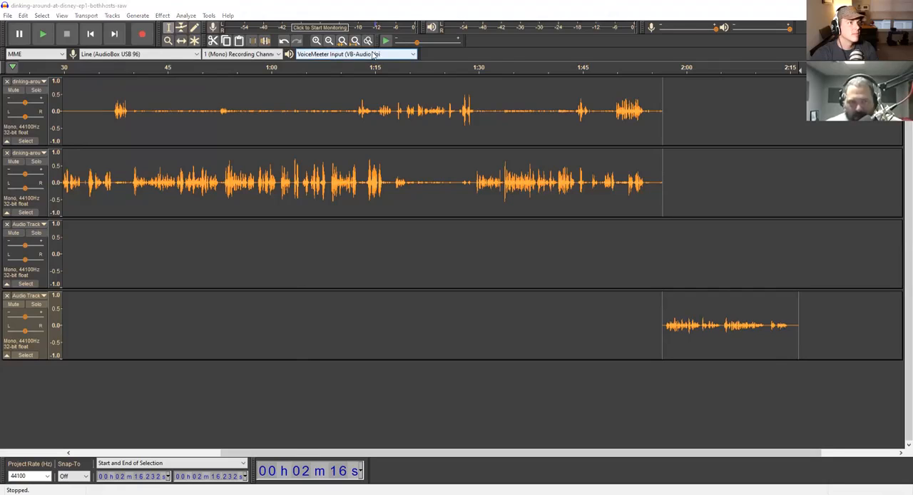
{"action": "left_click", "coordinate": [414, 54]}
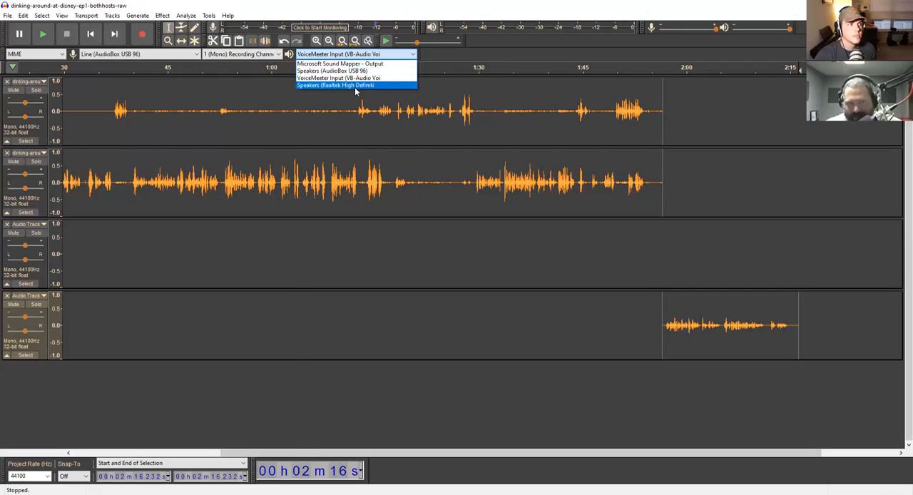
{"action": "left_click", "coordinate": [370, 55]}
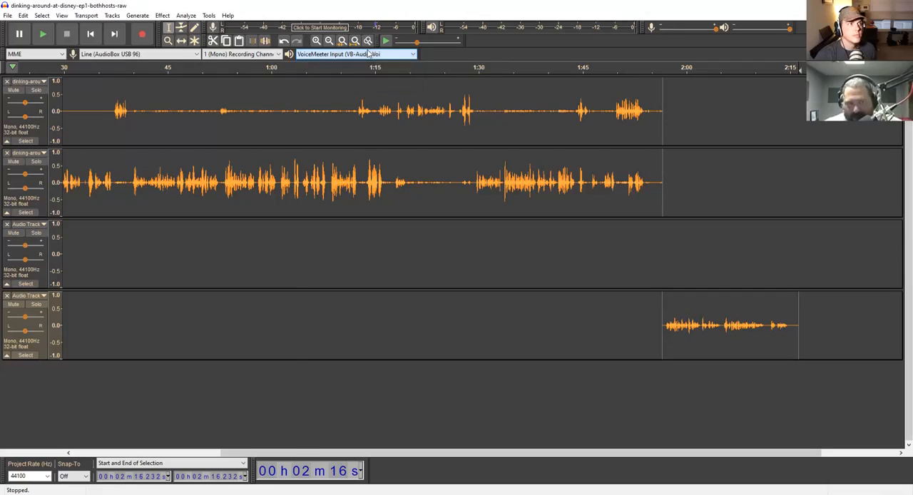
{"action": "left_click", "coordinate": [279, 57]}
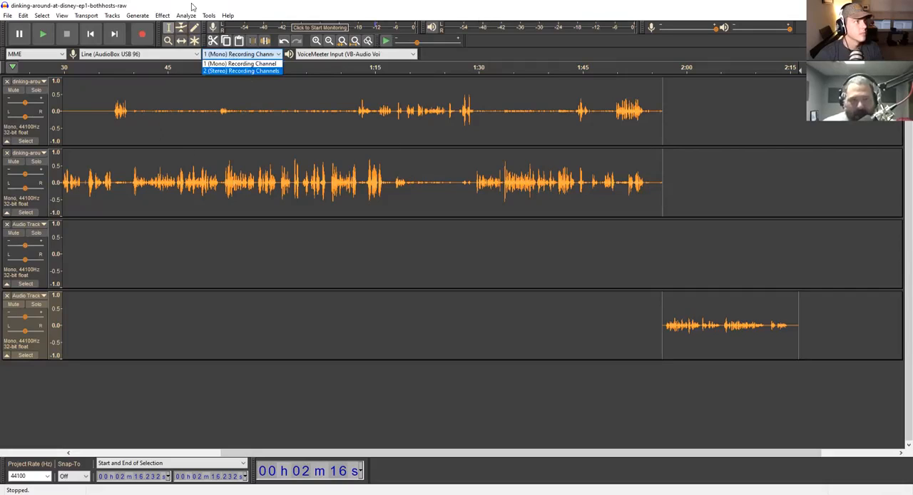
{"action": "left_click", "coordinate": [244, 64]}
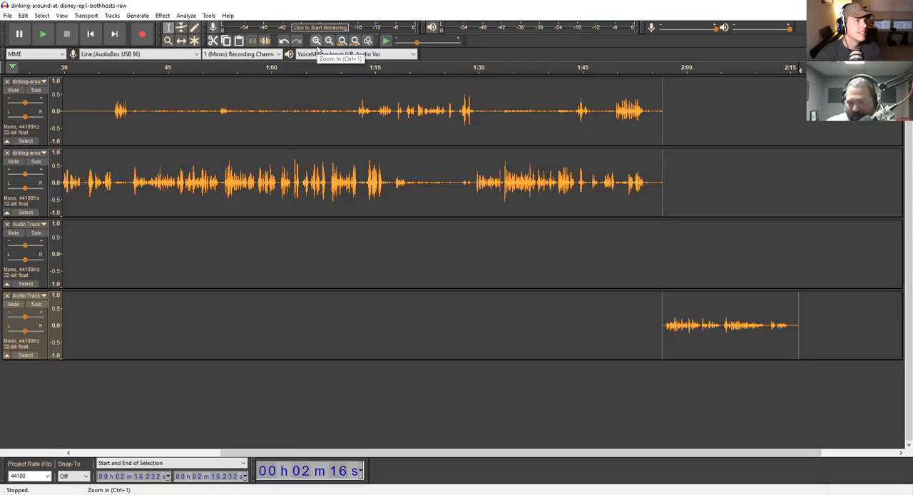
- Examine the waveform at the end of the new recording closely, and the arrangement of all four tracks as a whole
{"action": "left_click", "coordinate": [318, 40]}
{"action": "left_click", "coordinate": [318, 40]}
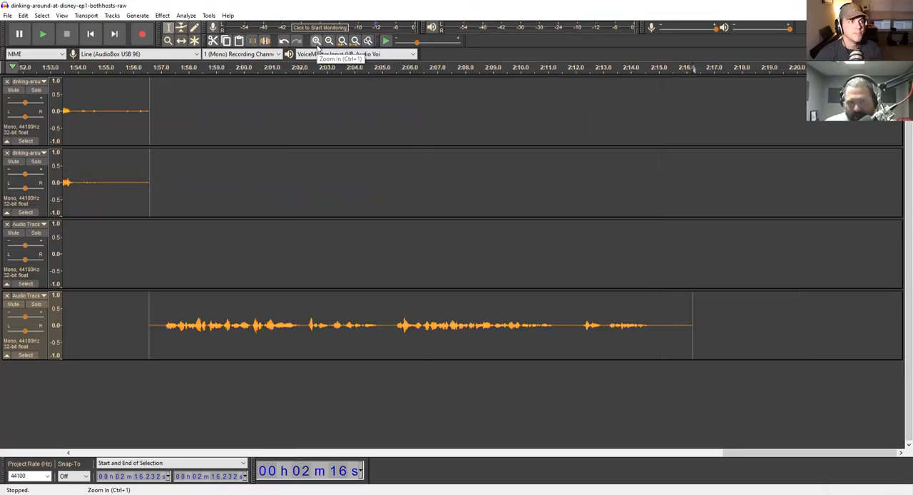
{"action": "left_click", "coordinate": [318, 41]}
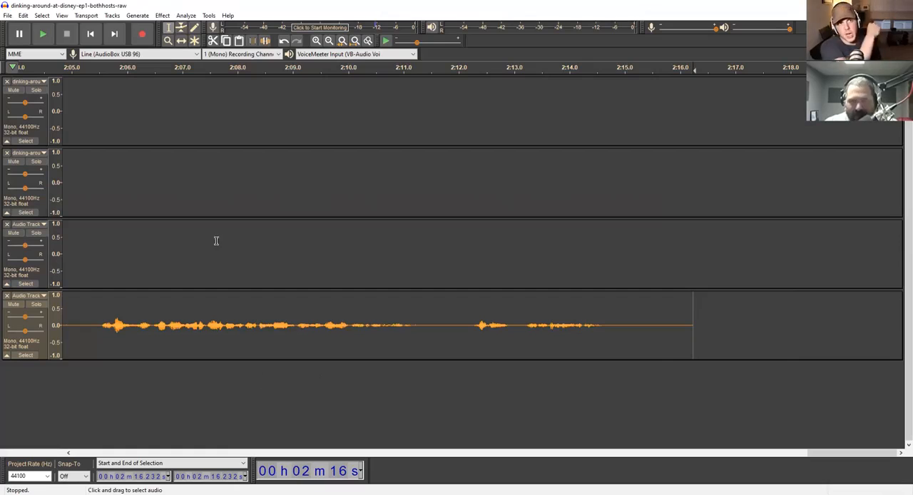
{"action": "left_click", "coordinate": [329, 42]}
{"action": "left_click", "coordinate": [330, 41]}
{"action": "left_click", "coordinate": [329, 42]}
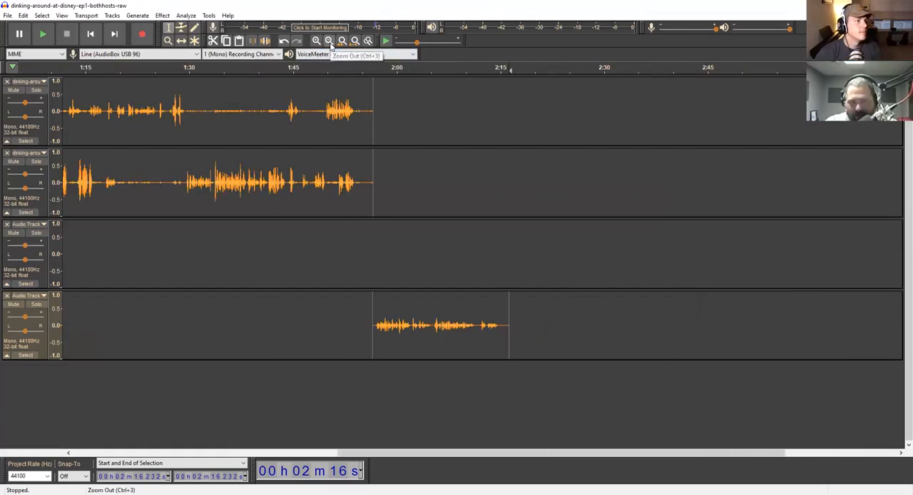
{"action": "left_click", "coordinate": [330, 41]}
{"action": "left_click", "coordinate": [330, 41]}
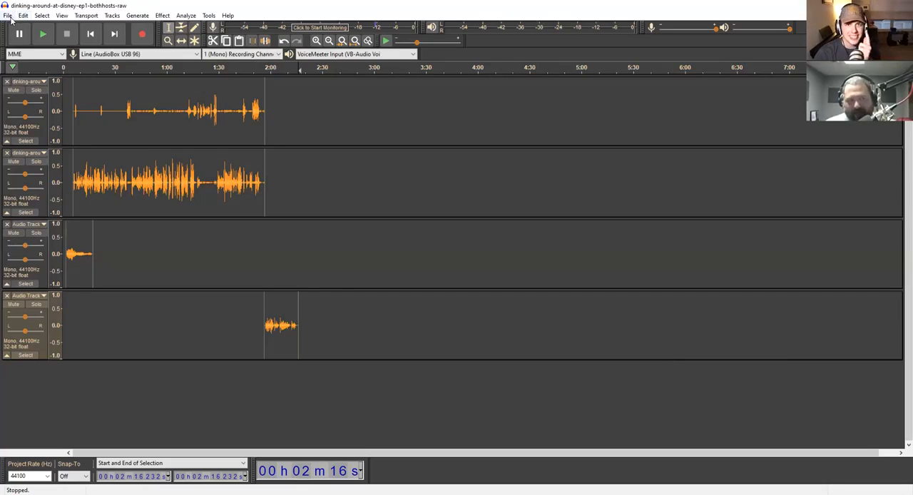
- Start exporting the project as MP3 and choose the APC folder inside Client Audio on the Desktop as destination
{"action": "left_click", "coordinate": [8, 16]}
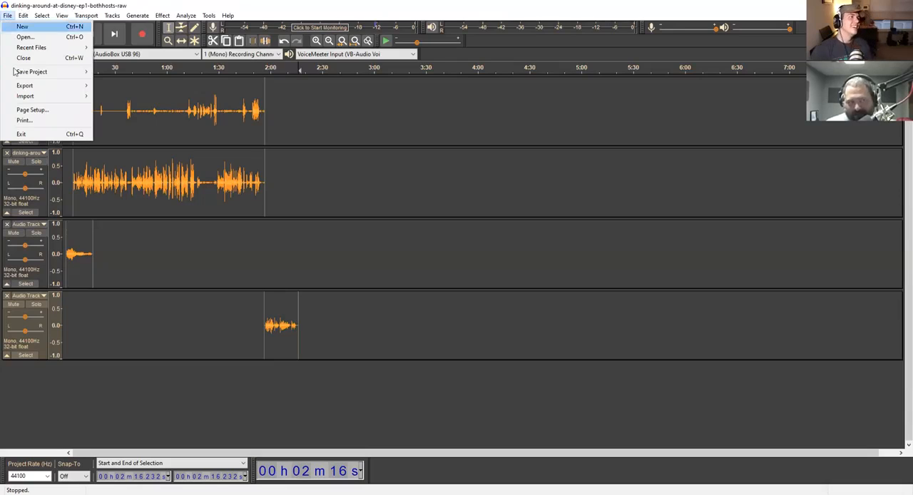
{"action": "mouse_move", "coordinate": [14, 72]}
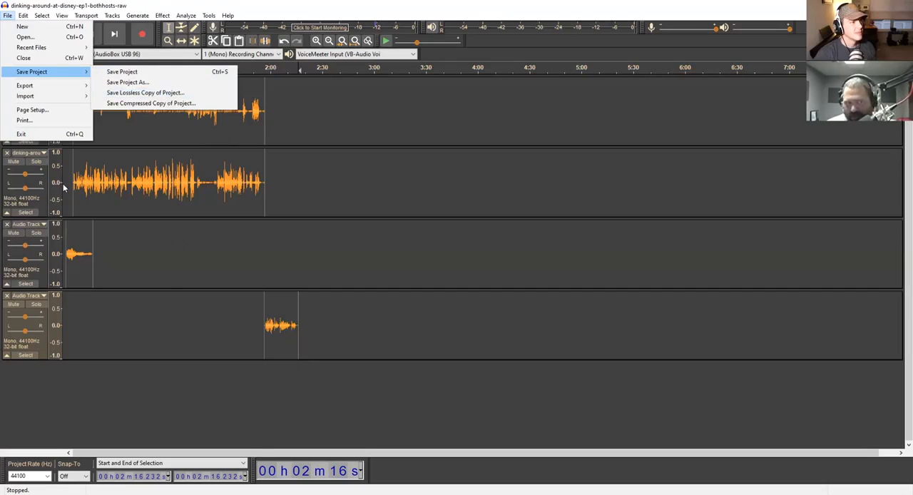
{"action": "mouse_move", "coordinate": [40, 90]}
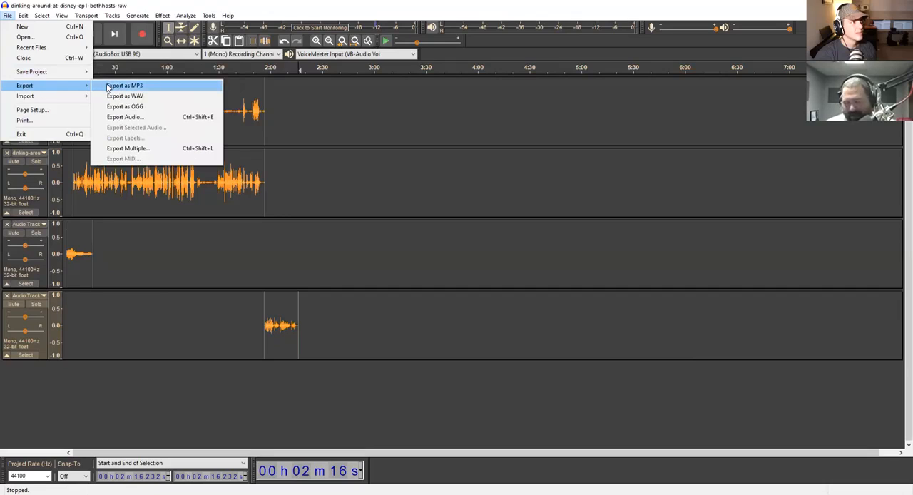
{"action": "left_click", "coordinate": [109, 86]}
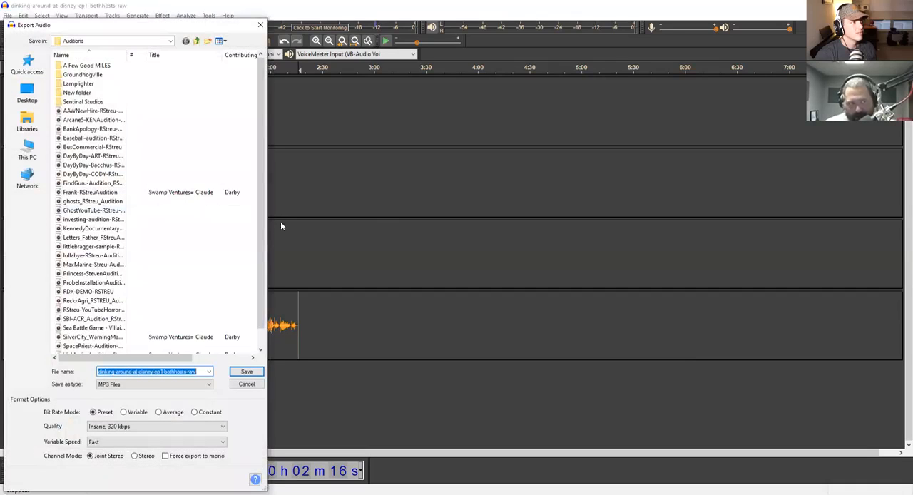
{"action": "left_click", "coordinate": [198, 40]}
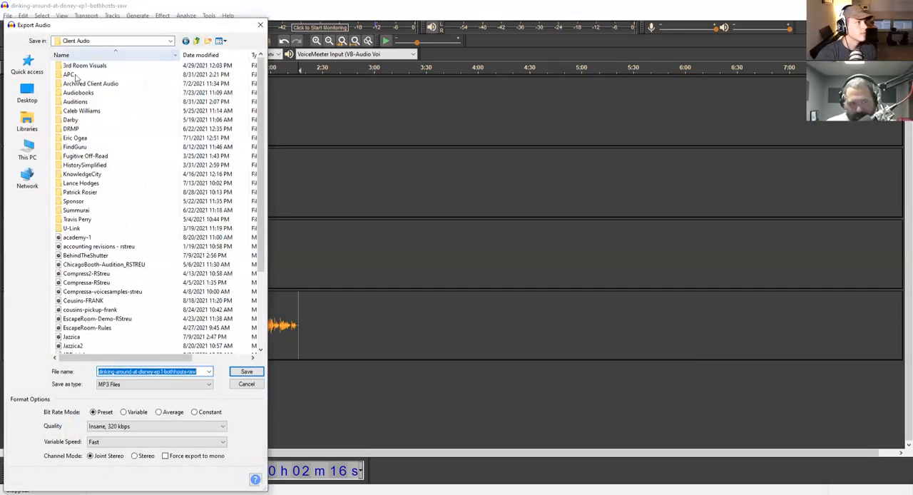
{"action": "left_click", "coordinate": [197, 41]}
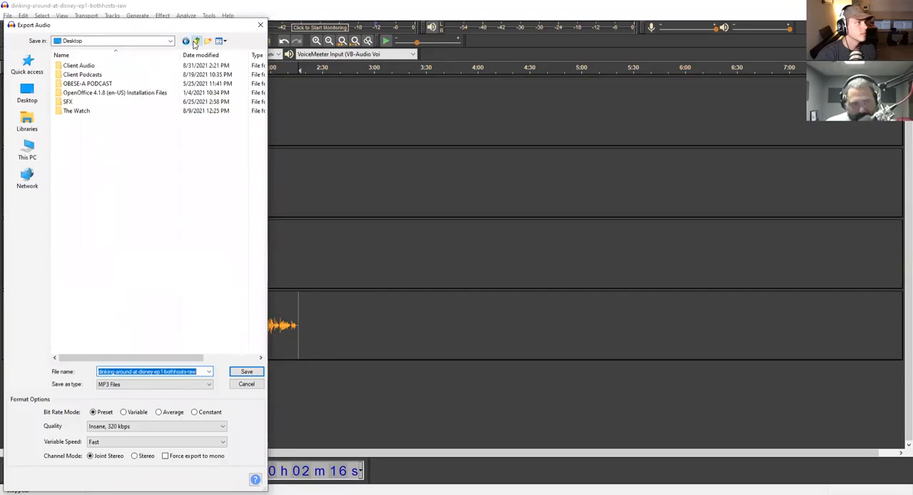
{"action": "double_click", "coordinate": [64, 65]}
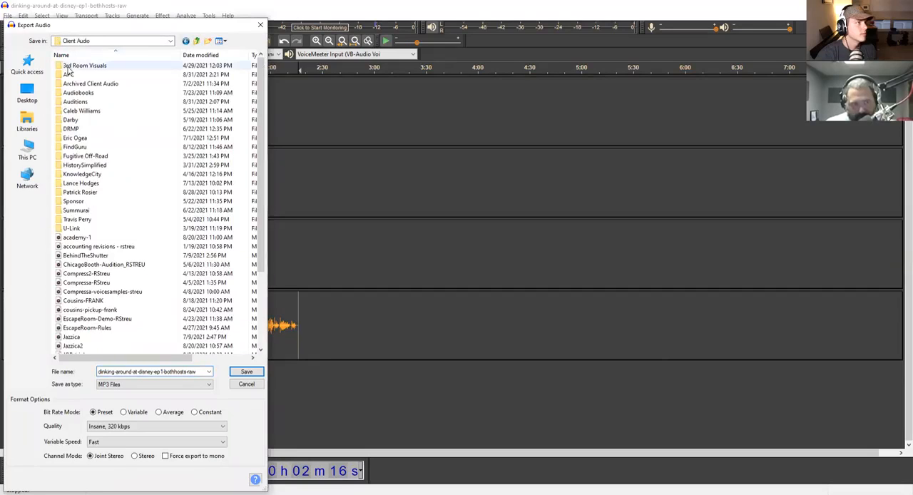
{"action": "double_click", "coordinate": [68, 74]}
- Replace the export's file name with disneycast-episode1
{"action": "double_click", "coordinate": [142, 371]}
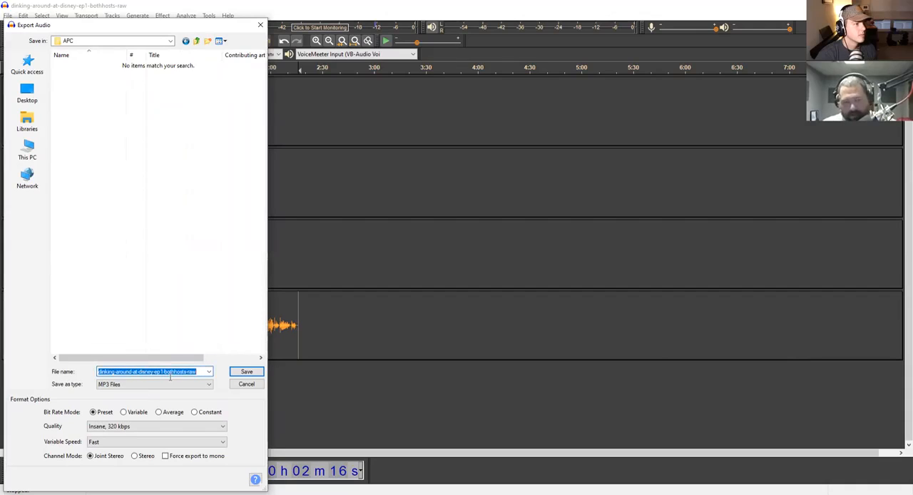
{"action": "type", "text": "disney"}
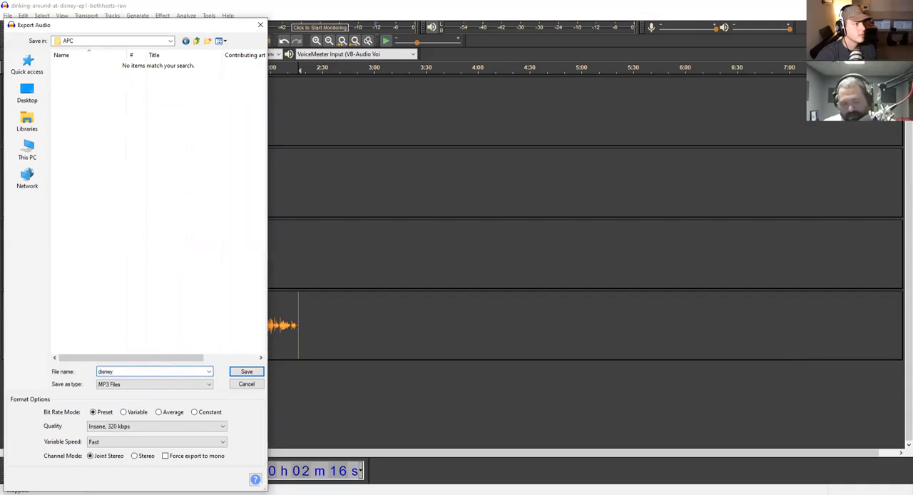
{"action": "type", "text": "cast"}
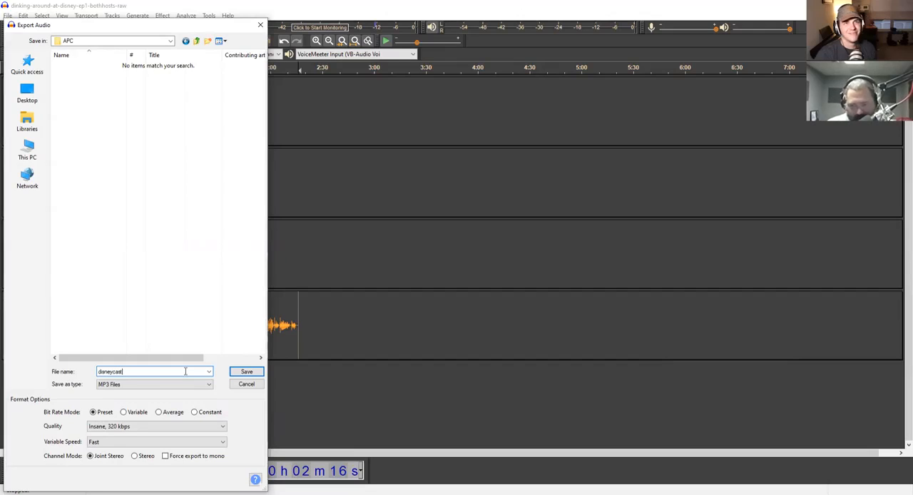
{"action": "type", "text": "-episo"}
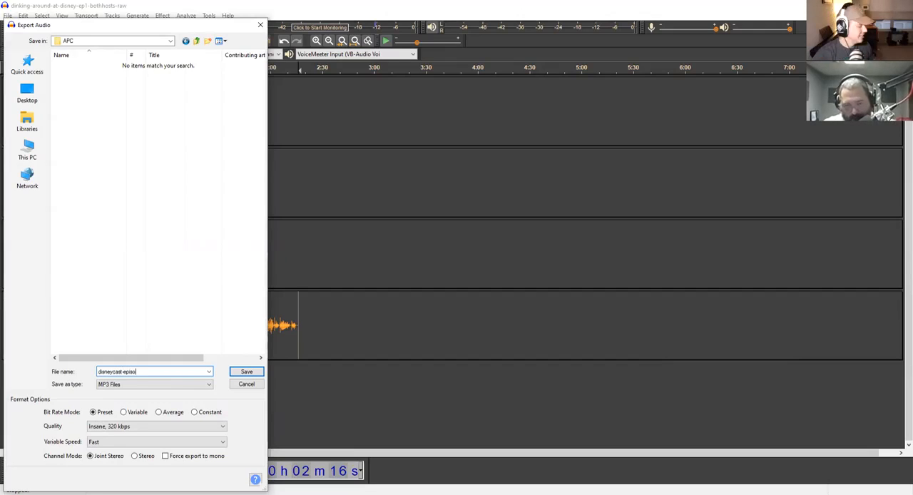
{"action": "type", "text": "de1"}
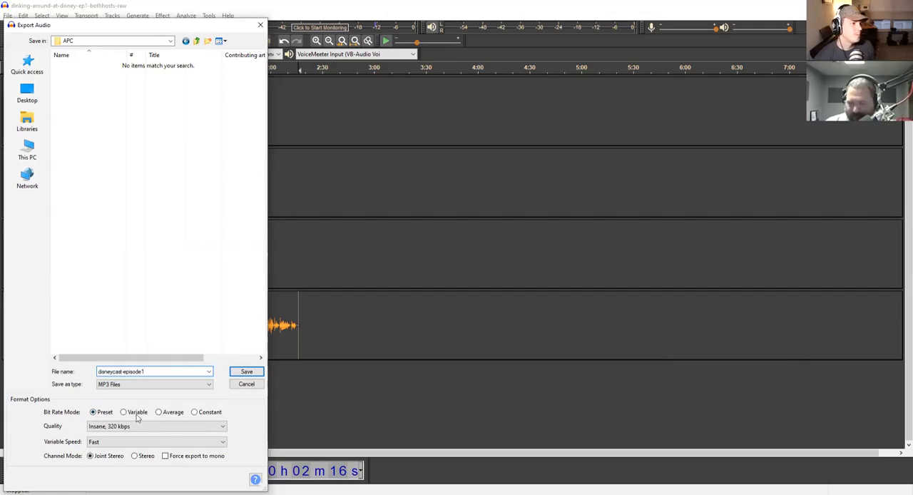
- Compare the Preset and Variable quality options, set the bit rate mode to Constant at 192 kbps, and leave the export without saving
{"action": "left_click", "coordinate": [102, 426]}
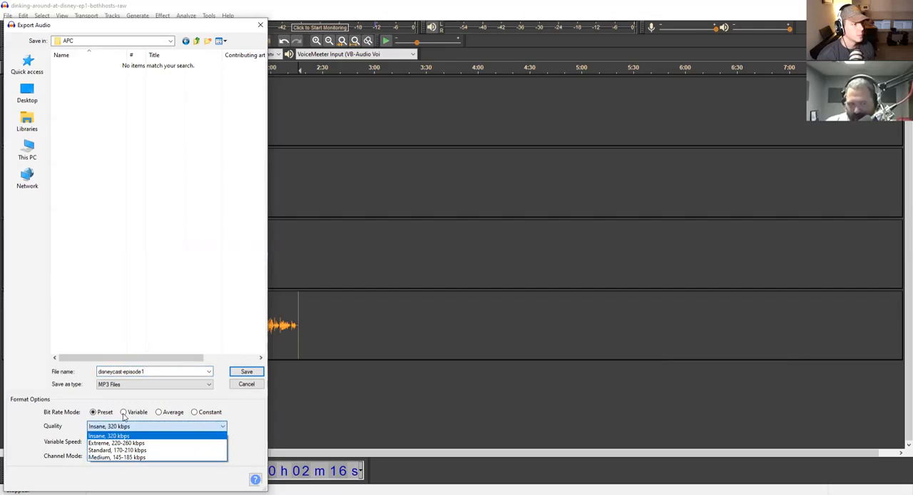
{"action": "left_click", "coordinate": [125, 417]}
{"action": "left_click", "coordinate": [124, 412]}
{"action": "left_click", "coordinate": [124, 428]}
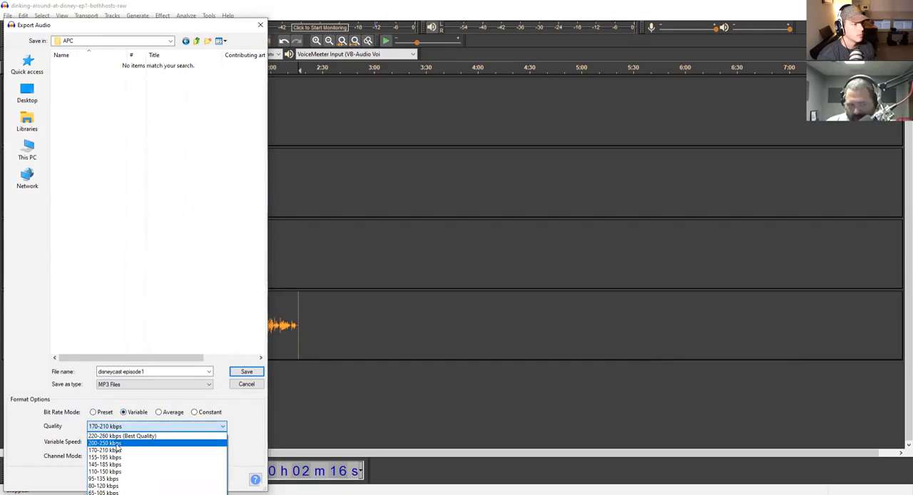
{"action": "left_click", "coordinate": [118, 445]}
{"action": "left_click", "coordinate": [194, 411]}
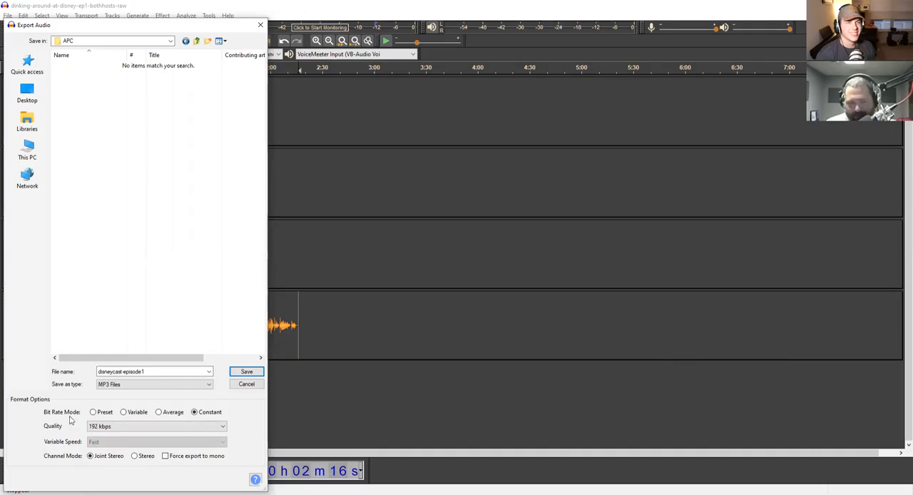
{"action": "left_click", "coordinate": [94, 413]}
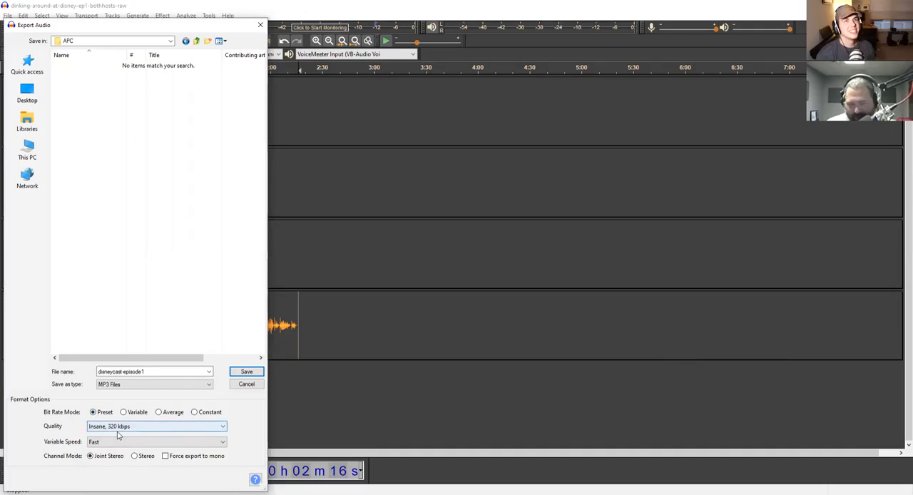
{"action": "left_click", "coordinate": [193, 413]}
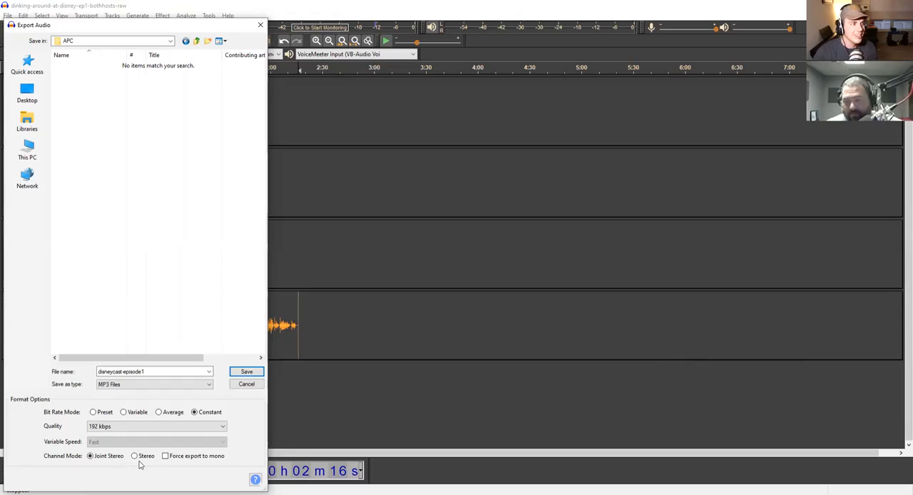
{"action": "left_click", "coordinate": [260, 25]}
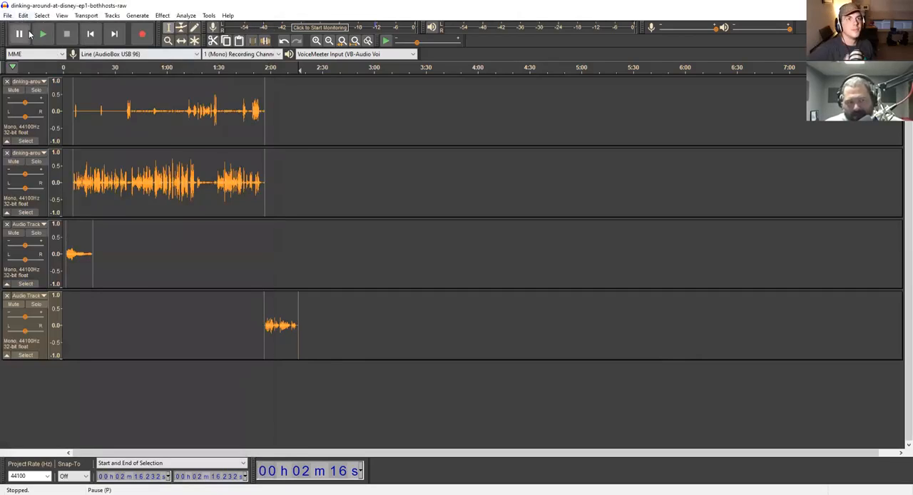
- Review the project saving options and the MP3 export settings, and leave the export without saving a file
{"action": "left_click", "coordinate": [8, 16]}
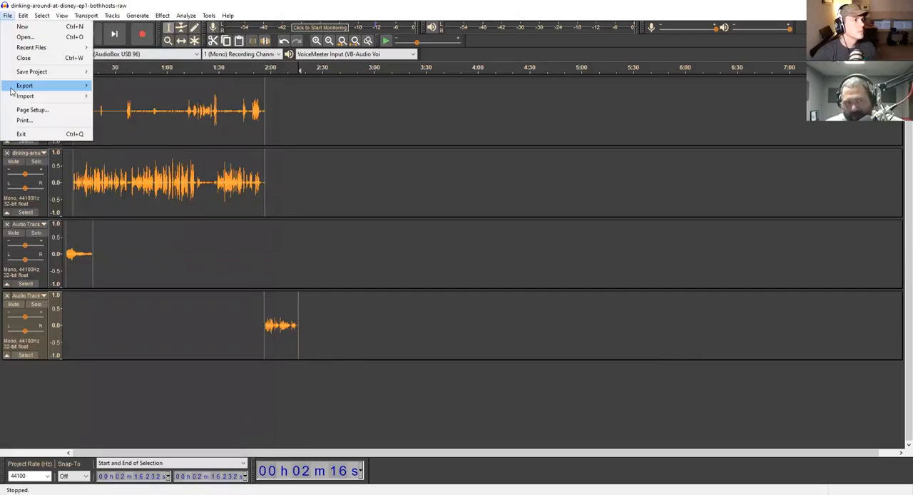
{"action": "mouse_move", "coordinate": [47, 75]}
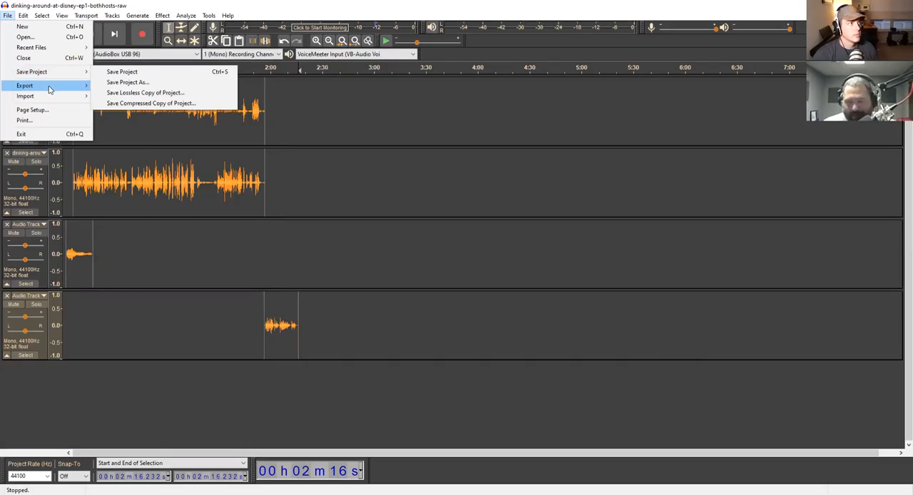
{"action": "mouse_move", "coordinate": [58, 89]}
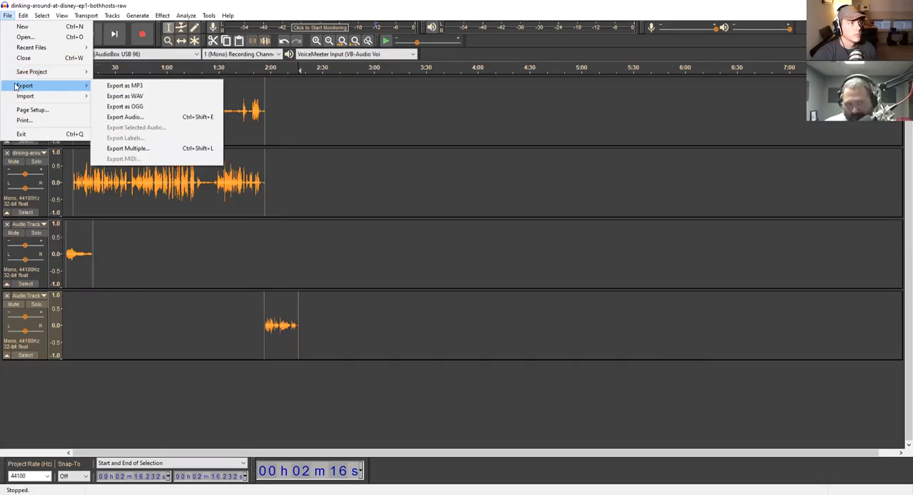
{"action": "left_click", "coordinate": [126, 87]}
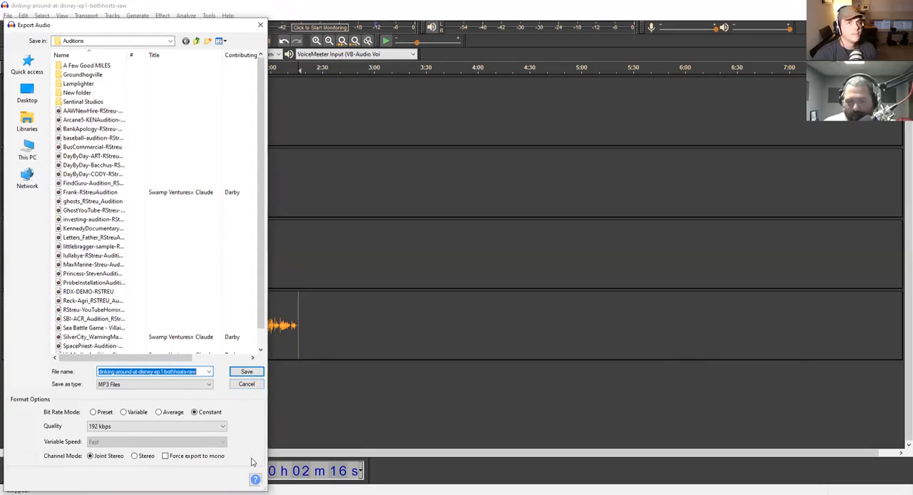
{"action": "left_click", "coordinate": [246, 384]}
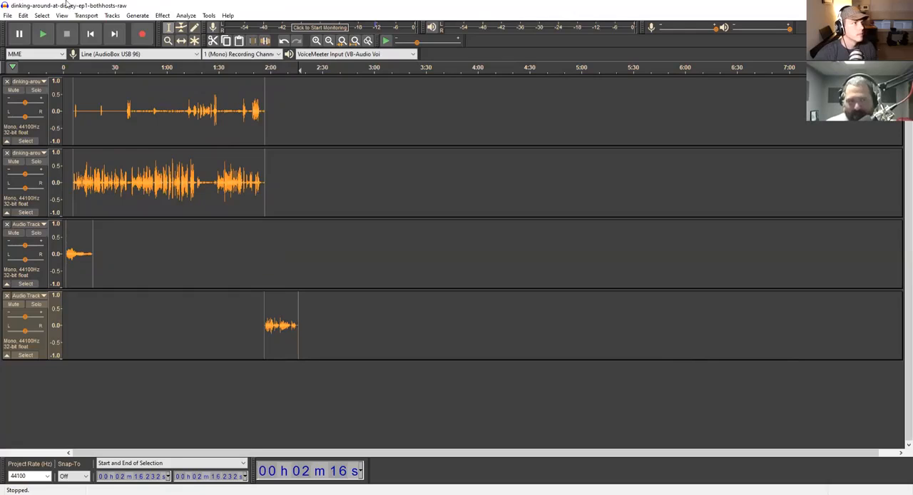
- Try to combine all tracks with Mix and Render while only the closing track is selected
{"action": "left_click", "coordinate": [113, 16]}
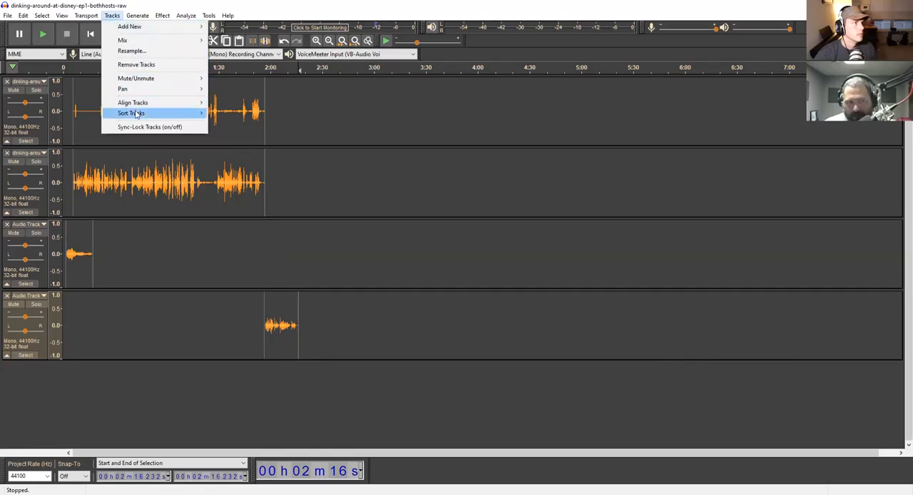
{"action": "mouse_move", "coordinate": [129, 42]}
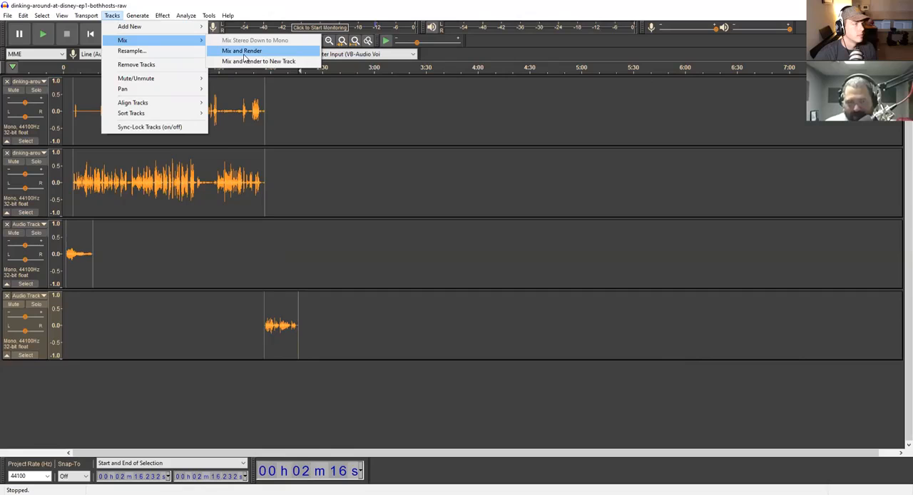
{"action": "left_click", "coordinate": [244, 57]}
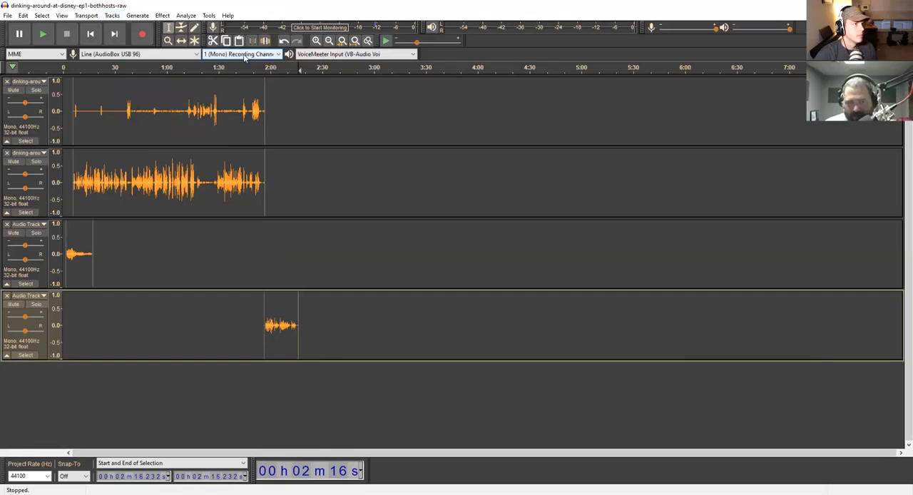
{"action": "left_click", "coordinate": [112, 15]}
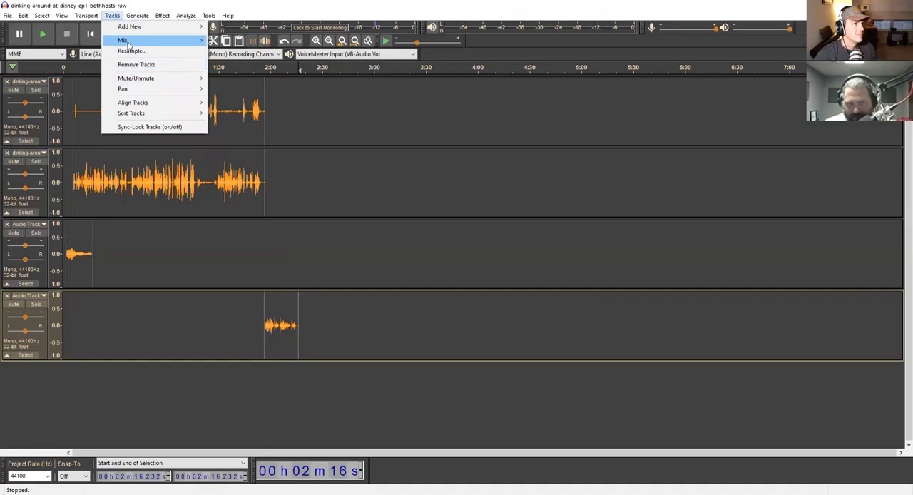
{"action": "mouse_move", "coordinate": [129, 42]}
{"action": "left_click", "coordinate": [237, 53]}
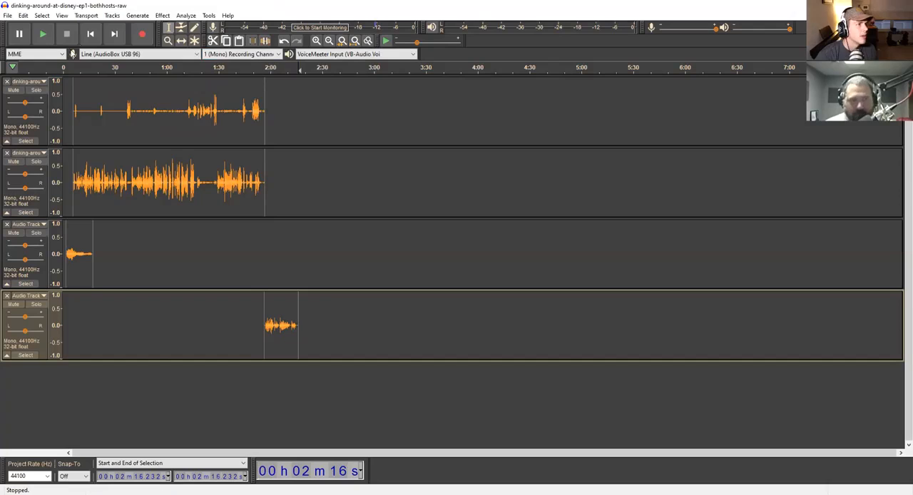
{"action": "left_click", "coordinate": [110, 16]}
{"action": "mouse_move", "coordinate": [120, 41]}
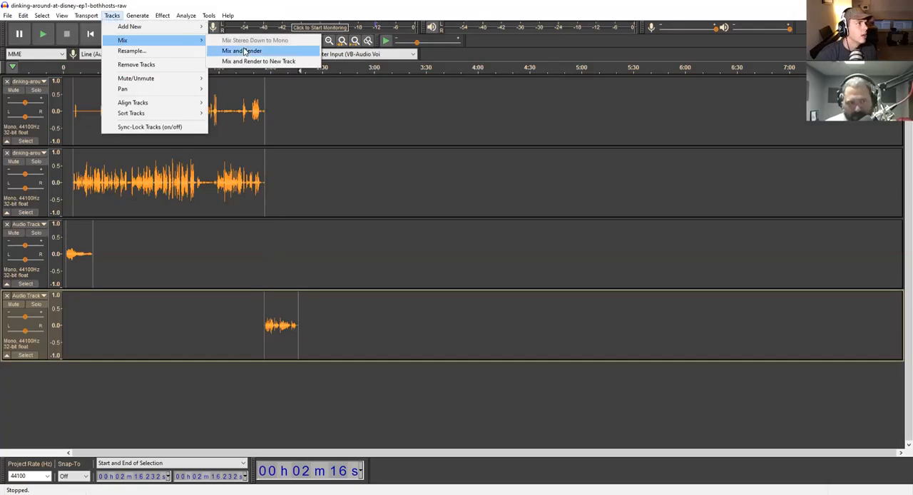
{"action": "left_click", "coordinate": [244, 52]}
- Mix and render the first host track to a new track, and remove the topmost of the two identical tracks
{"action": "left_click", "coordinate": [222, 81]}
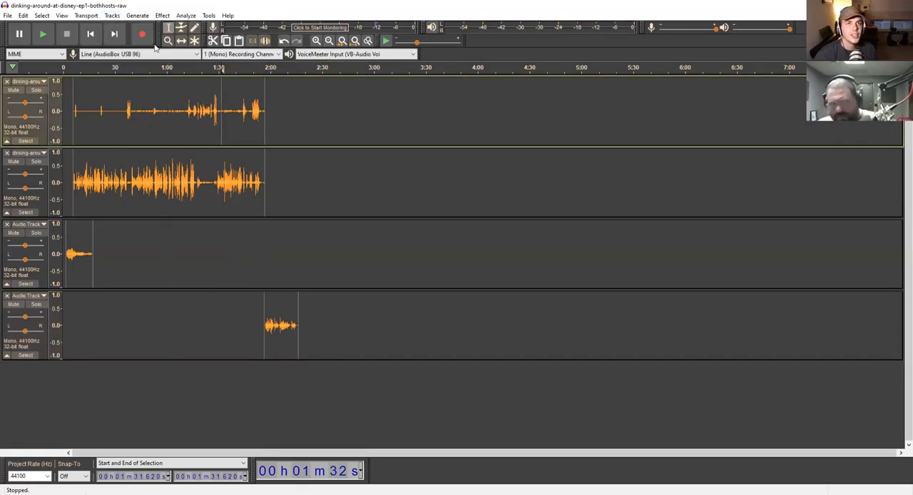
{"action": "left_click", "coordinate": [118, 16]}
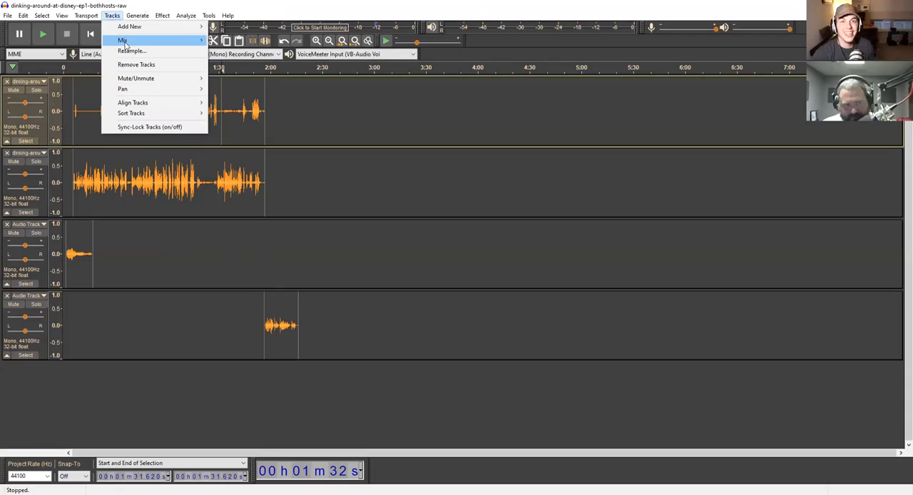
{"action": "mouse_move", "coordinate": [123, 42]}
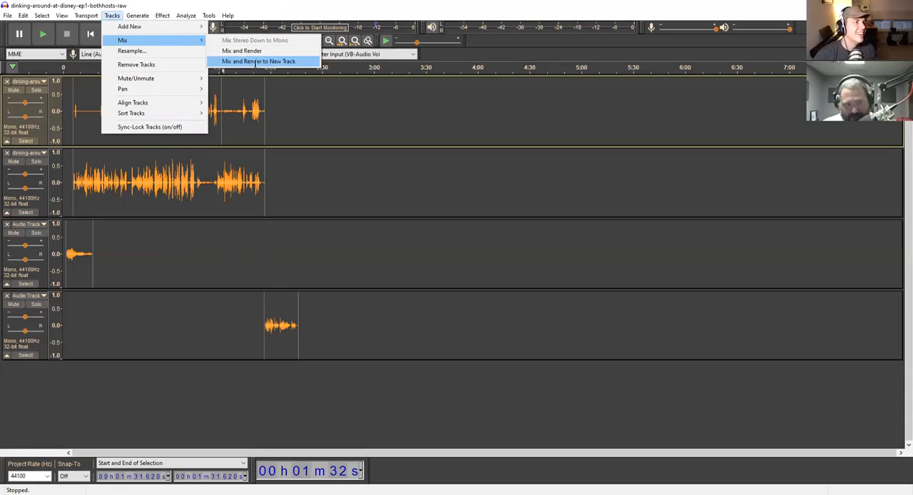
{"action": "left_click", "coordinate": [256, 62]}
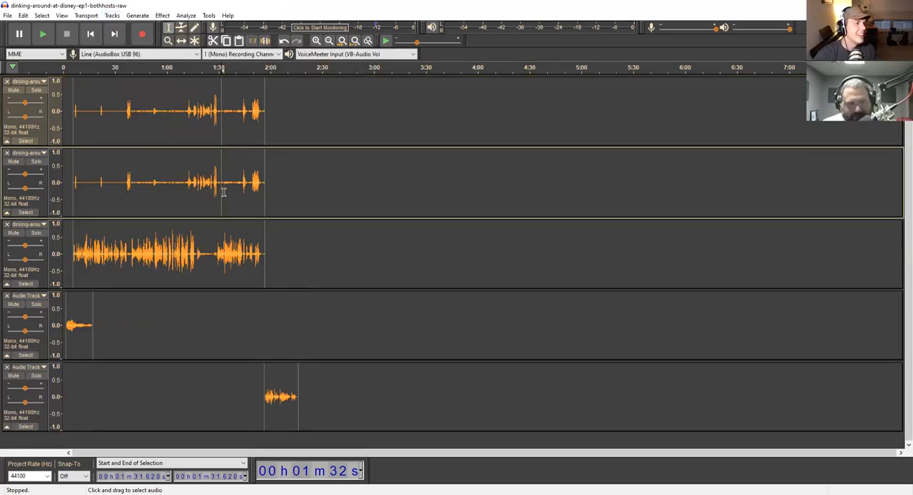
{"action": "left_click", "coordinate": [6, 82]}
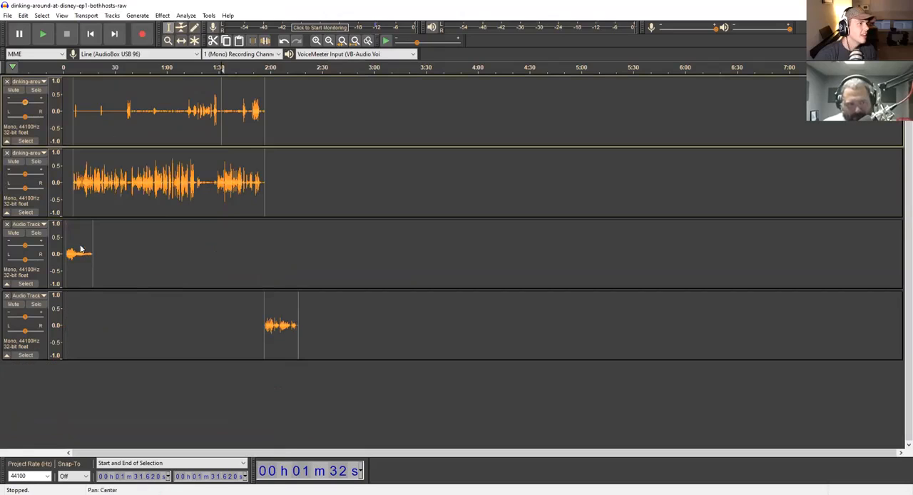
- Select all four tracks from the start of the timeline to about 2 min 17 s, including the whole closing recording
{"action": "left_click", "coordinate": [290, 342]}
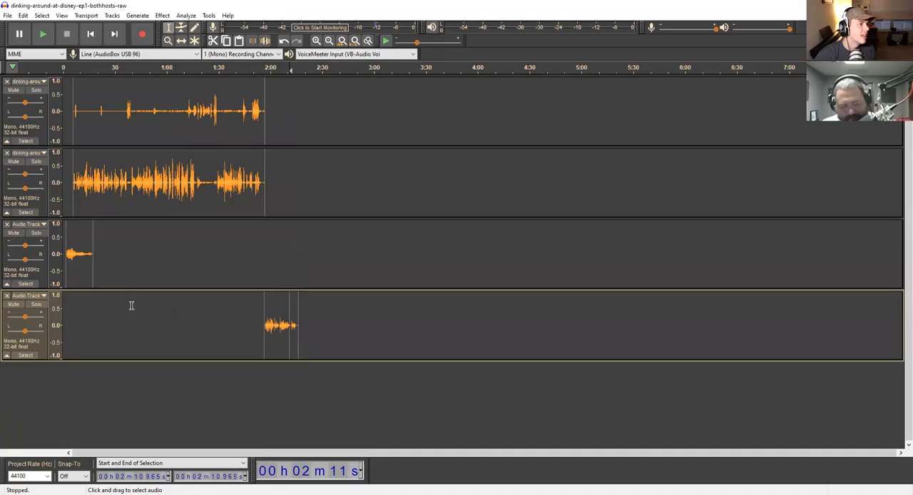
{"action": "left_click", "coordinate": [83, 258], "text": "shift"}
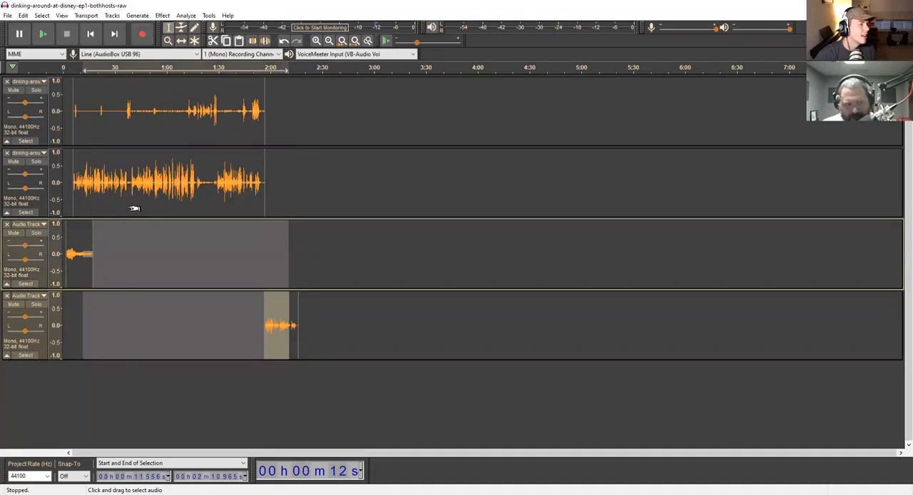
{"action": "left_click", "coordinate": [116, 128], "text": "shift"}
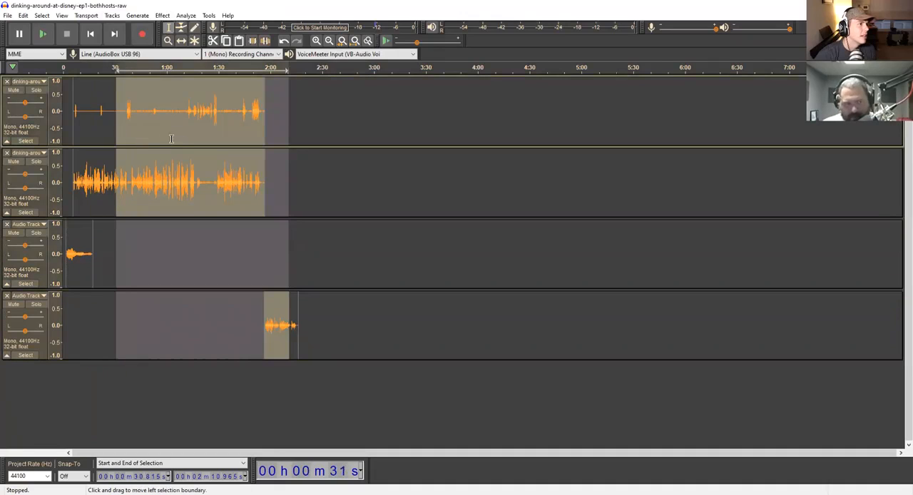
{"action": "key", "text": "shift+Left"}
{"action": "key", "text": "shift+Left"}
{"action": "key", "text": "shift+Left"}
{"action": "key", "text": "shift+Left"}
{"action": "key", "text": "shift+Left"}
{"action": "key", "text": "shift+Left"}
{"action": "key", "text": "shift+Left"}
{"action": "key", "text": "shift+Left"}
{"action": "key", "text": "shift+Left"}
{"action": "key", "text": "shift+Left"}
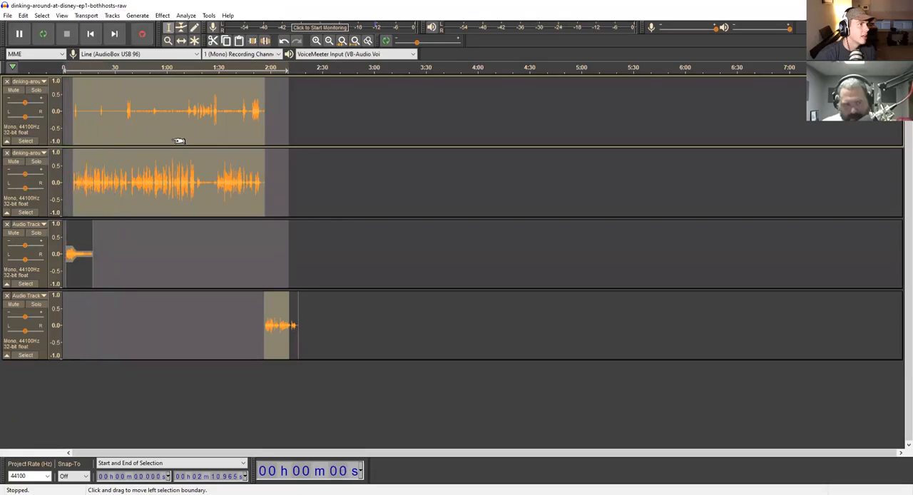
{"action": "key", "text": "shift+Right"}
{"action": "key", "text": "shift+Right"}
{"action": "key", "text": "shift+Right"}
{"action": "key", "text": "shift+Right"}
{"action": "key", "text": "shift+Right"}
{"action": "key", "text": "shift+Right"}
{"action": "key", "text": "shift+Right"}
{"action": "key", "text": "shift+Right"}
{"action": "key", "text": "shift+Right"}
{"action": "key", "text": "shift+Right"}
{"action": "key", "text": "shift+Right"}
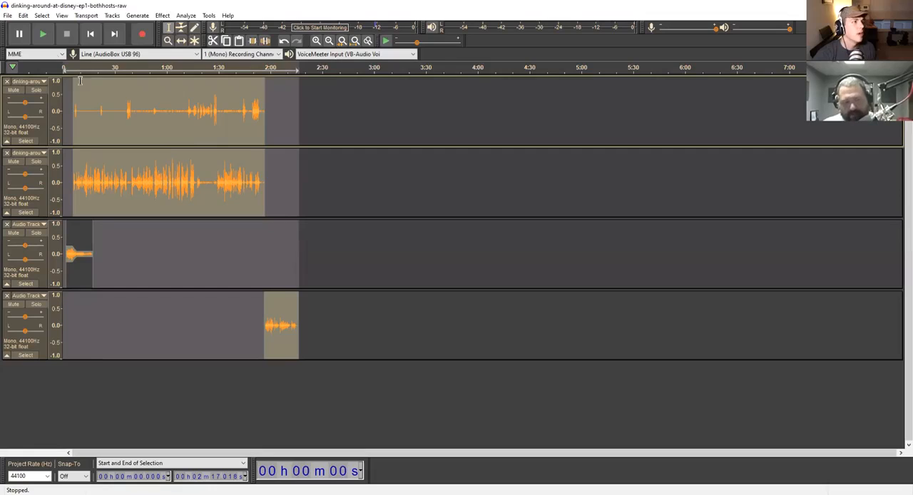
- Mix and render the four selected tracks into a single mono track, and clear the selection
{"action": "left_click", "coordinate": [112, 15]}
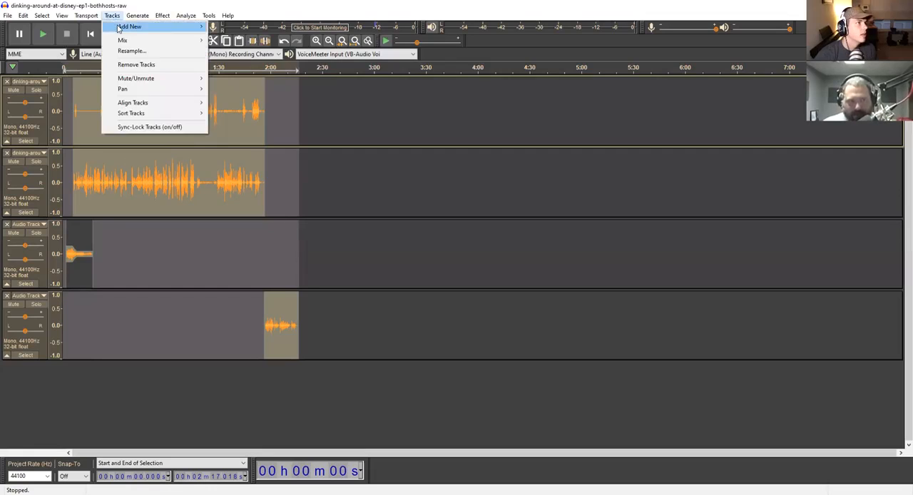
{"action": "mouse_move", "coordinate": [119, 28]}
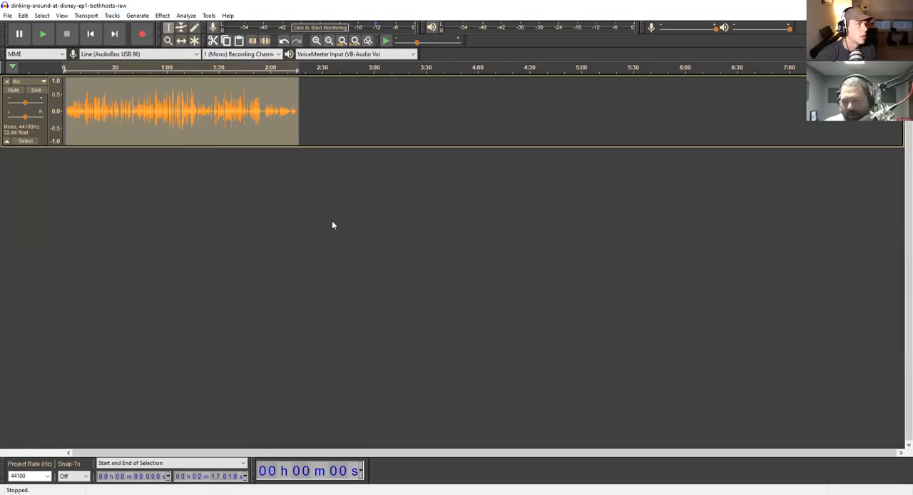
{"action": "left_click", "coordinate": [79, 99]}
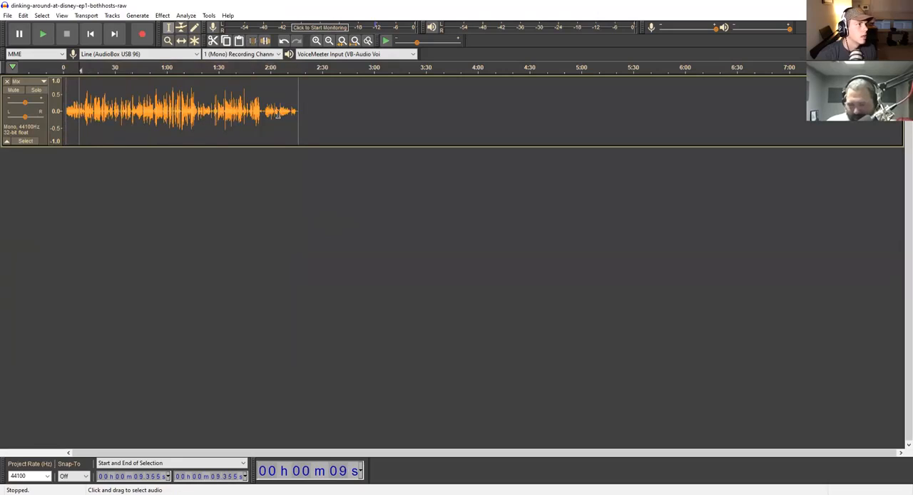
- Export the mix as an MP3 named dinking-around-at-disney-ep1-bothhosts-raw at constant 192 kbps into the APC folder of Client Audio
{"action": "left_click", "coordinate": [8, 15]}
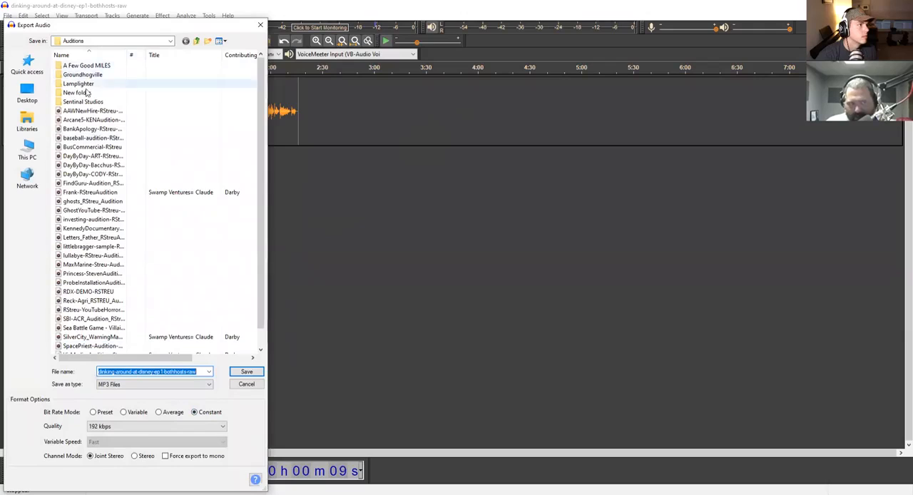
{"action": "left_click", "coordinate": [197, 41]}
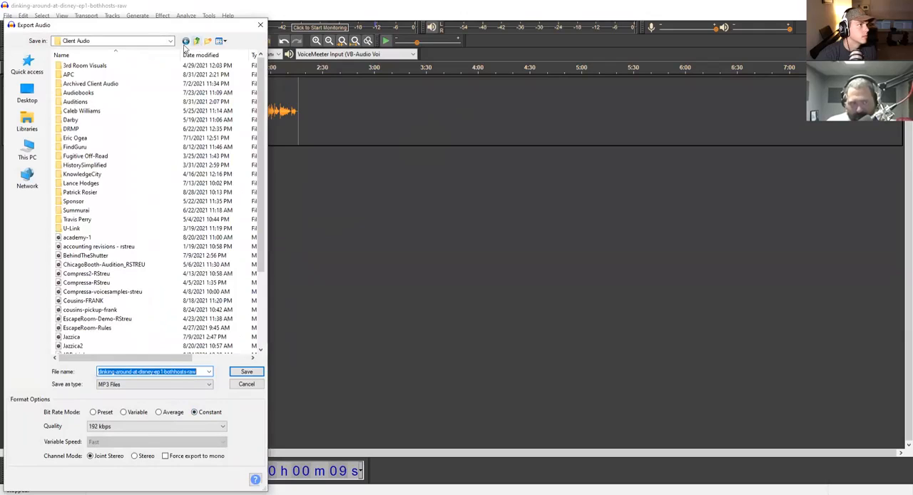
{"action": "double_click", "coordinate": [70, 76]}
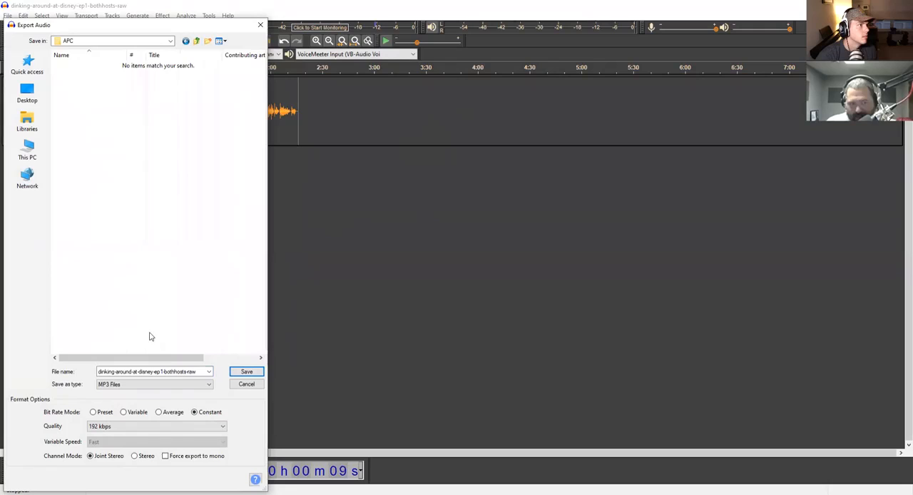
{"action": "left_click", "coordinate": [247, 373]}
{"action": "left_click", "coordinate": [249, 373]}
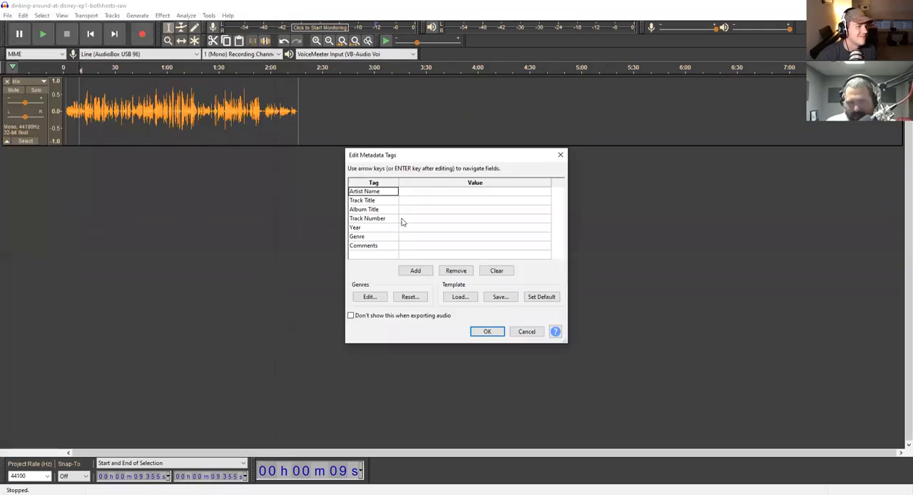
- Set the metadata artist name to "Who Knows" and the track title to "01 - Churros"
{"action": "left_click", "coordinate": [417, 192]}
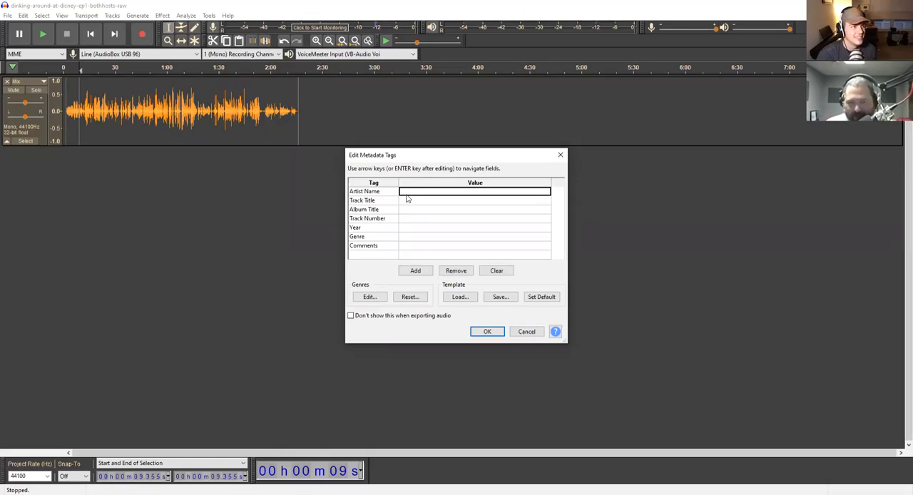
{"action": "type", "text": "Who Knows"}
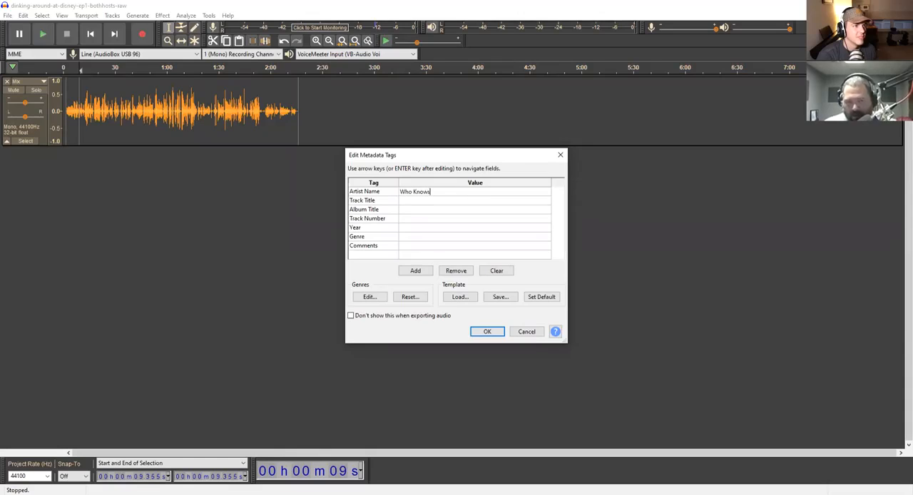
{"action": "key", "text": "Return"}
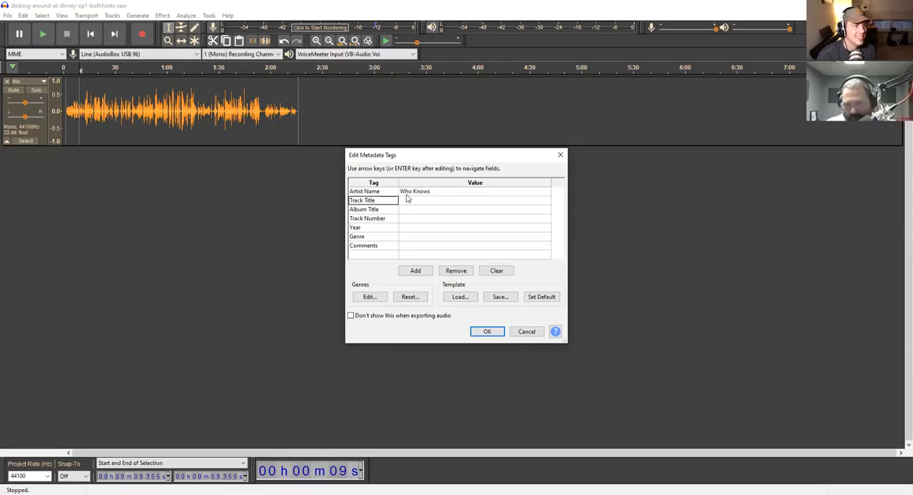
{"action": "left_click", "coordinate": [408, 200]}
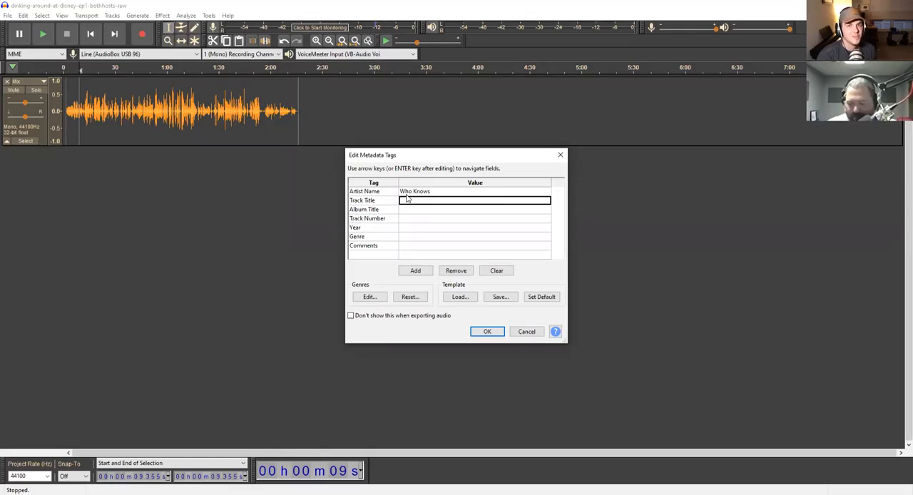
{"action": "type", "text": "01 - Churros"}
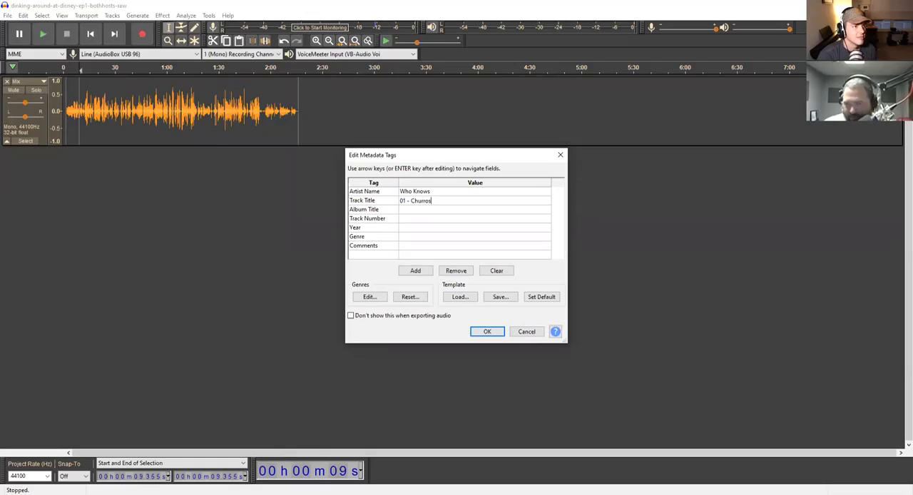
{"action": "key", "text": "Return"}
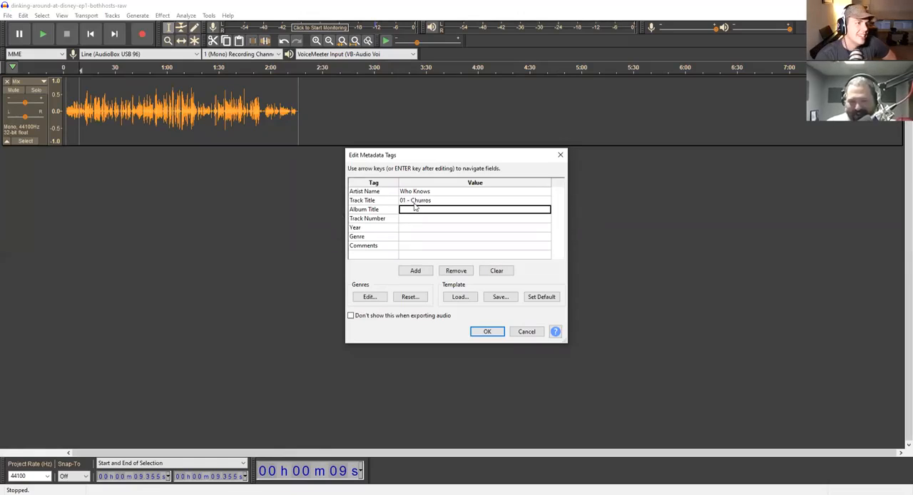
- Set the album title in the metadata tags to "Drinking Around At Disney"
{"action": "left_click", "coordinate": [416, 202]}
{"action": "left_click", "coordinate": [419, 211]}
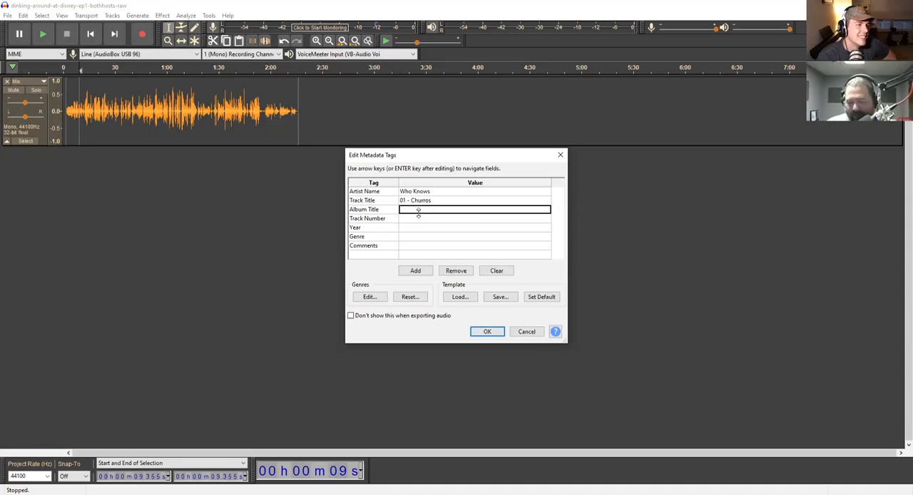
{"action": "type", "text": "Drinki"}
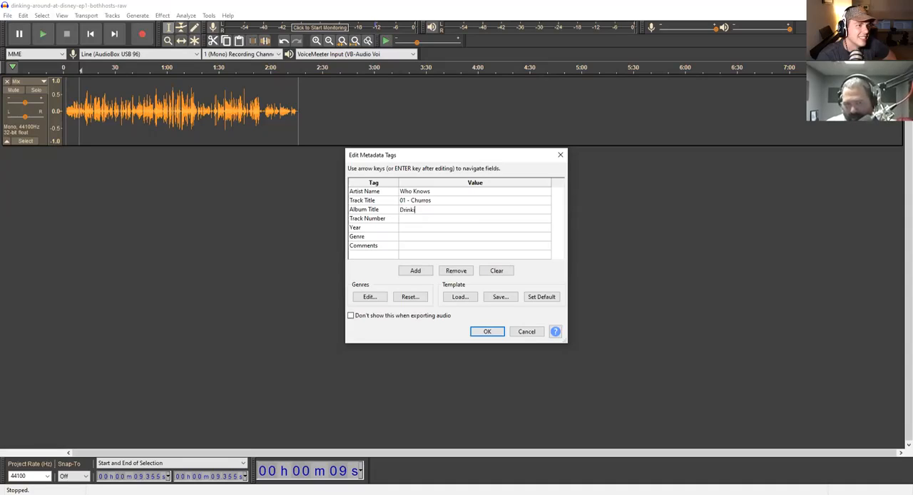
{"action": "type", "text": "ng Arou"}
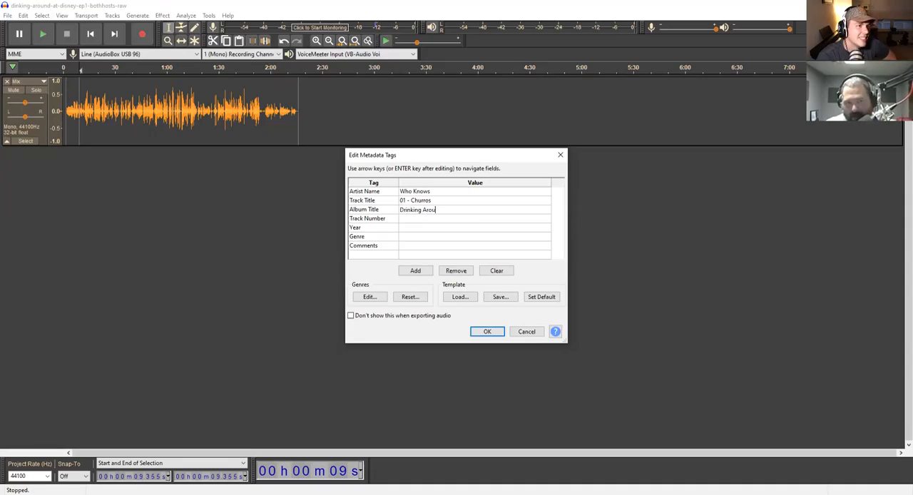
{"action": "type", "text": "nd At Disney"}
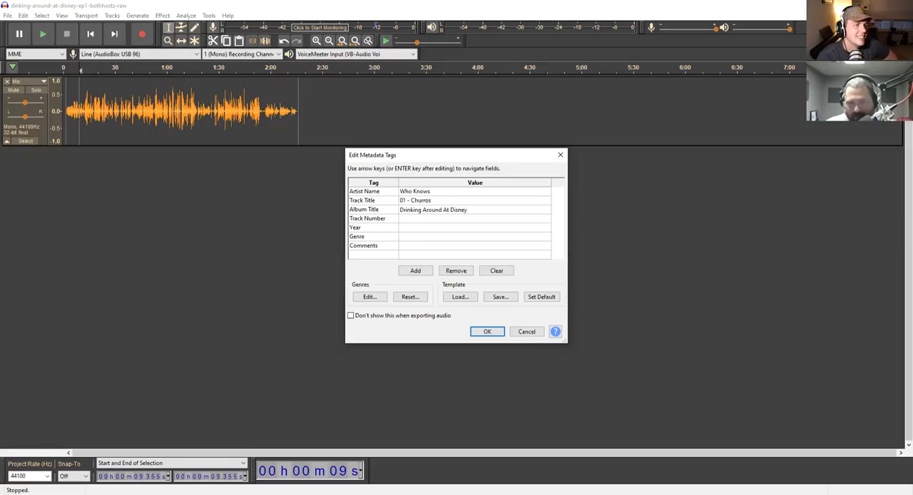
- Set the track number tag to 01 and the year tag to 2021
{"action": "left_click", "coordinate": [415, 219]}
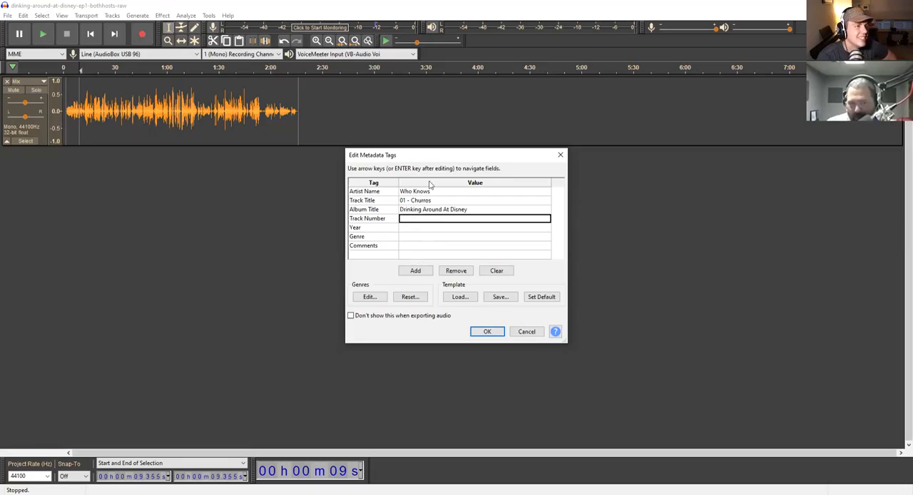
{"action": "type", "text": "01"}
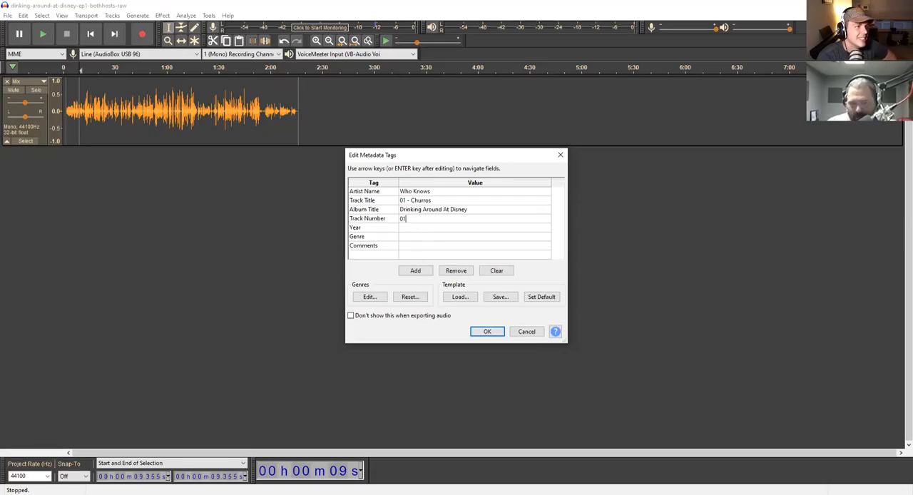
{"action": "left_click", "coordinate": [420, 229]}
{"action": "type", "text": "2021"}
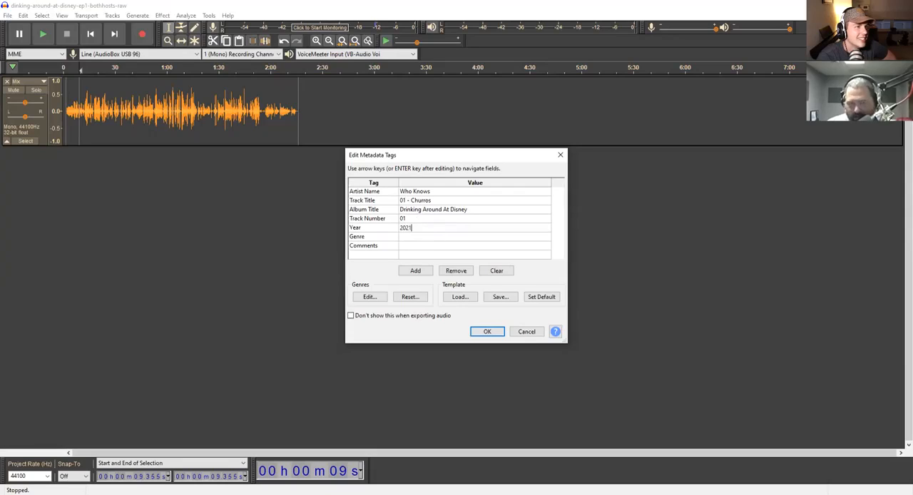
- Enter "Disney, drinking, churros, turkey" as the comments tag and accept the metadata to complete the export
{"action": "left_click", "coordinate": [421, 247]}
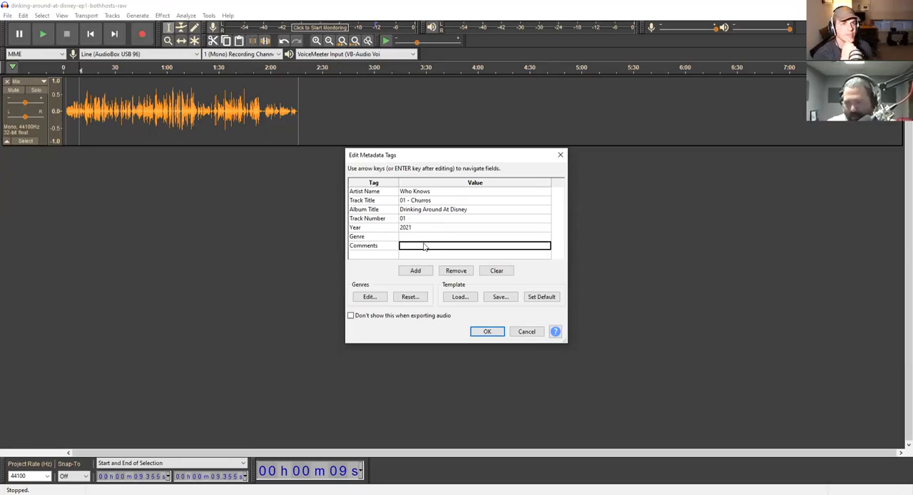
{"action": "type", "text": "Disney, "}
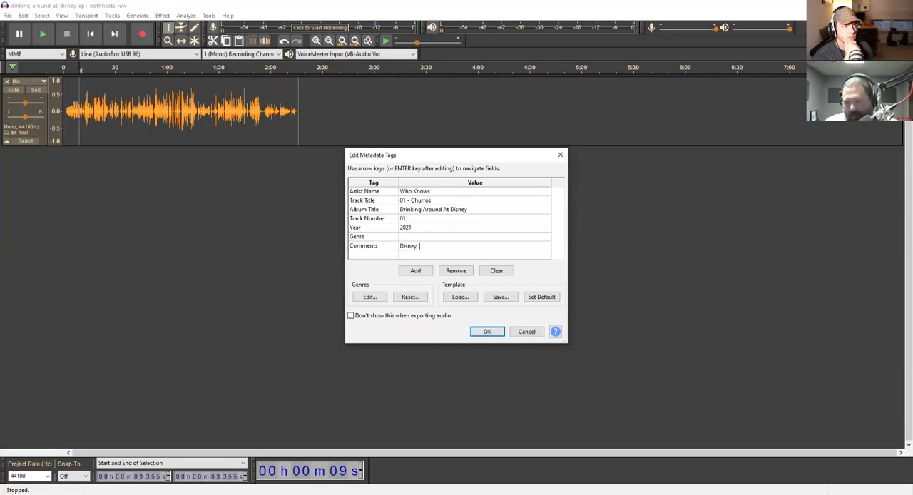
{"action": "type", "text": "drinking, ch"}
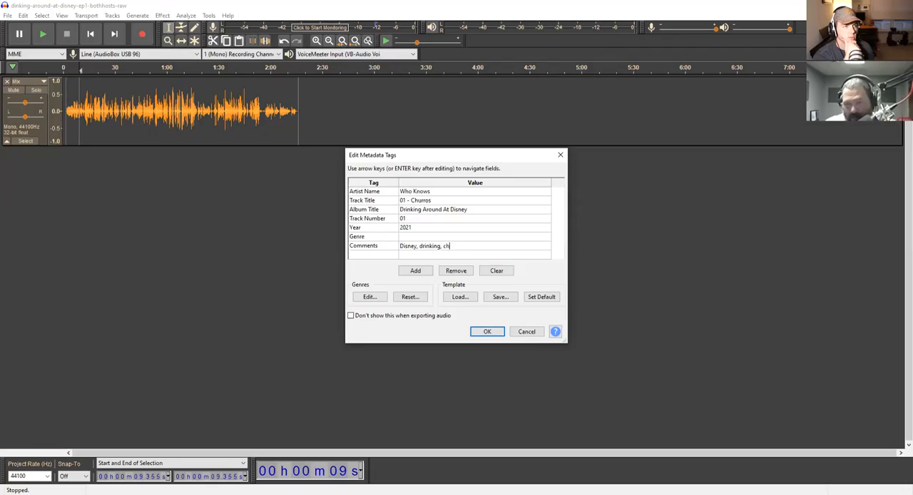
{"action": "type", "text": "urros, turkey"}
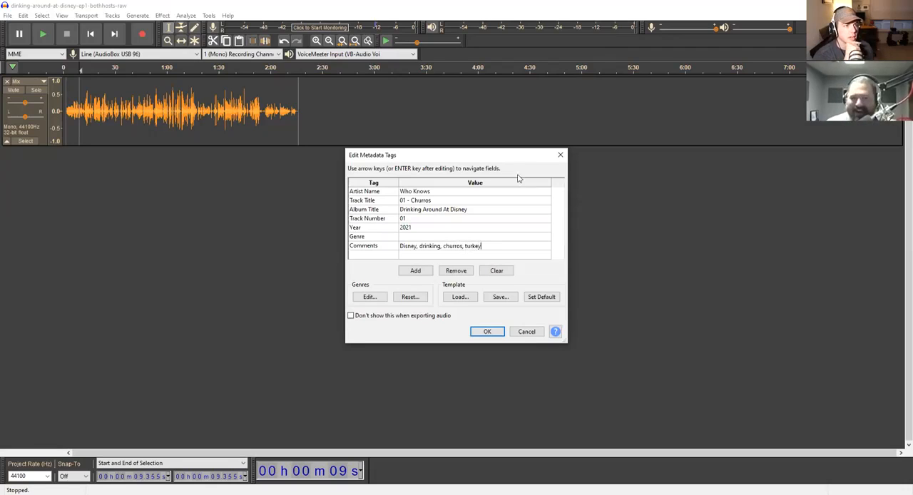
{"action": "left_click_drag", "start_coordinate": [483, 246], "coordinate": [444, 247]}
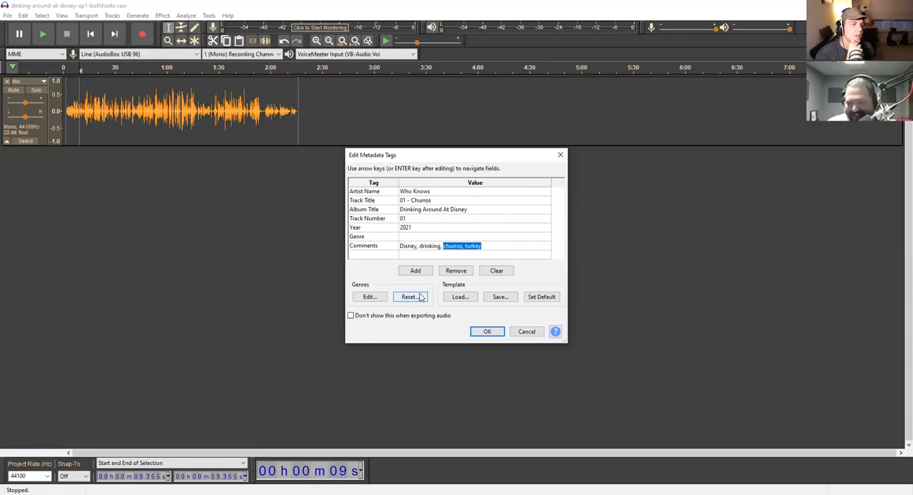
{"action": "left_click", "coordinate": [491, 246]}
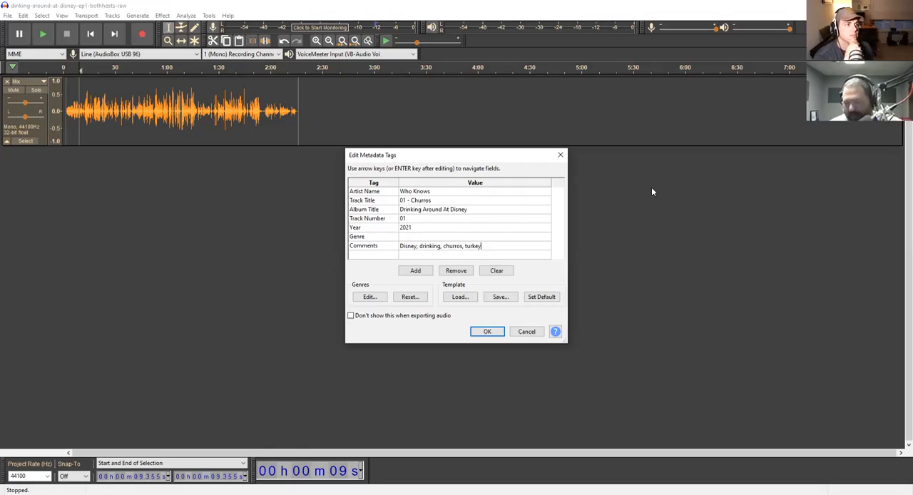
{"action": "left_click", "coordinate": [478, 332]}
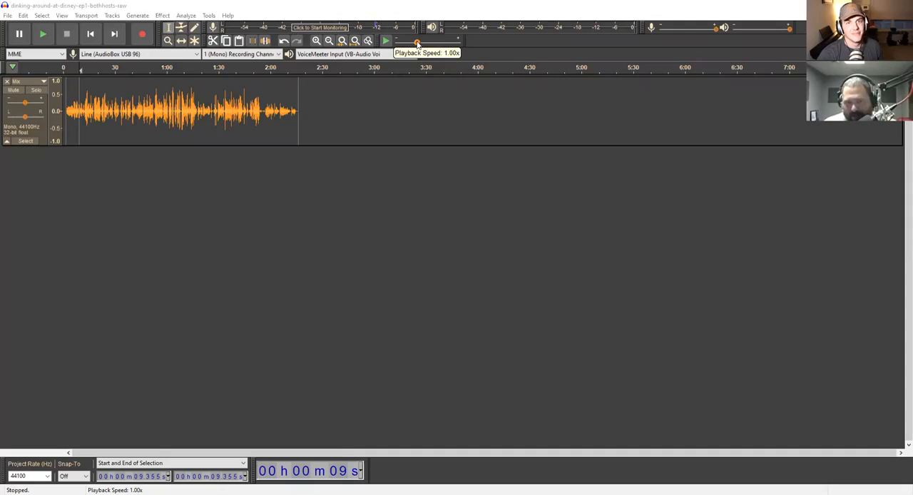
- Raise the playback speed slightly and listen to a few seconds of the mix at that speed from about 6.6 s
{"action": "left_click_drag", "start_coordinate": [418, 43], "coordinate": [428, 43]}
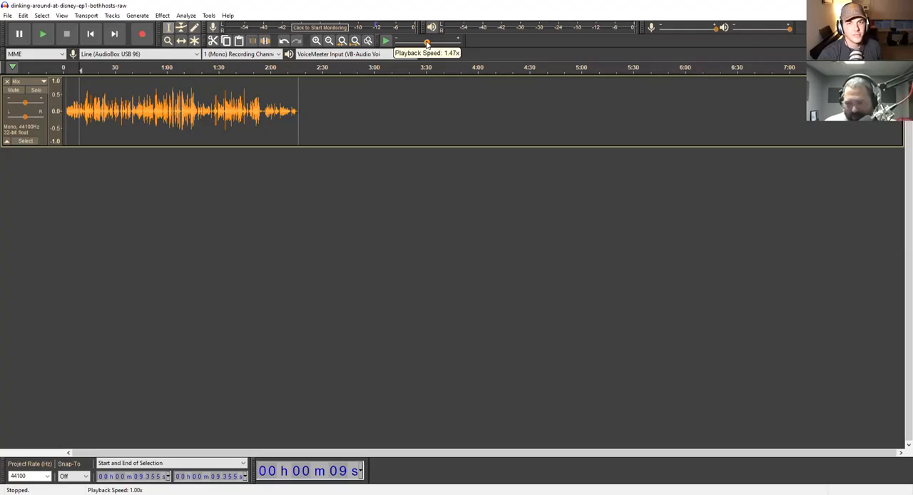
{"action": "left_click", "coordinate": [74, 120]}
{"action": "key", "text": "space"}
{"action": "key", "text": "space"}
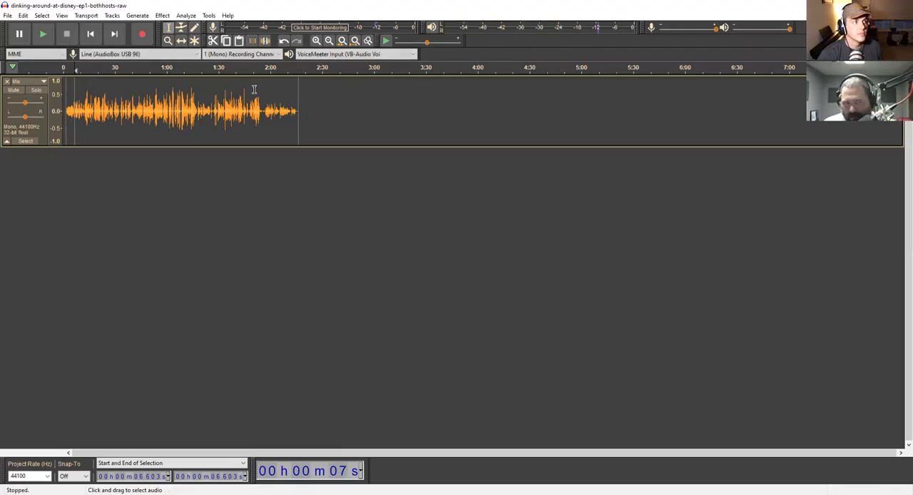
{"action": "left_click", "coordinate": [386, 44]}
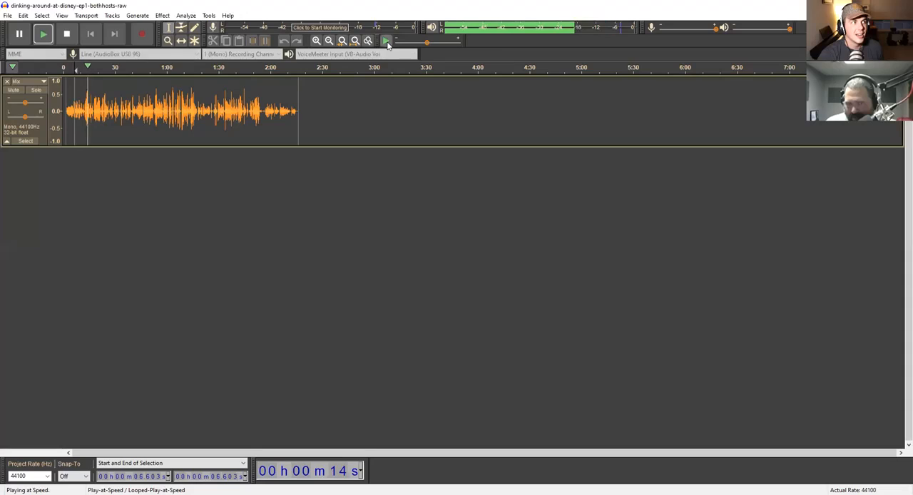
{"action": "left_click", "coordinate": [387, 42]}
{"action": "key", "text": "space"}
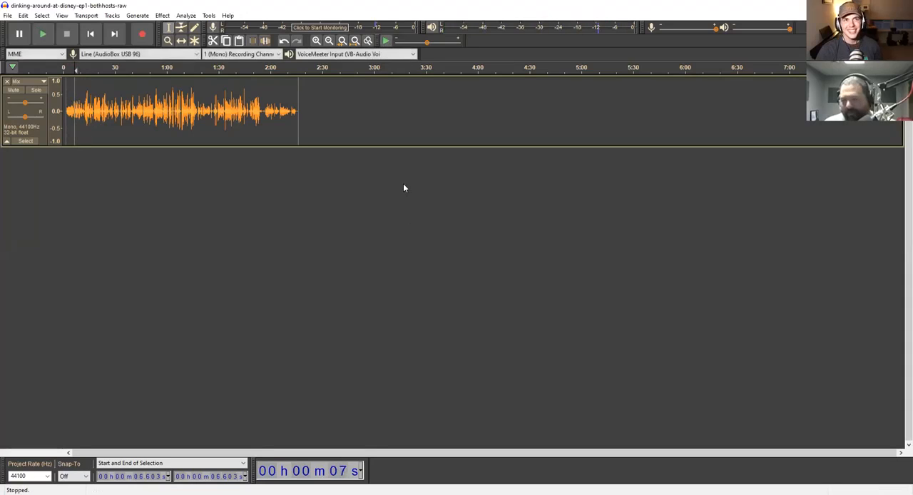